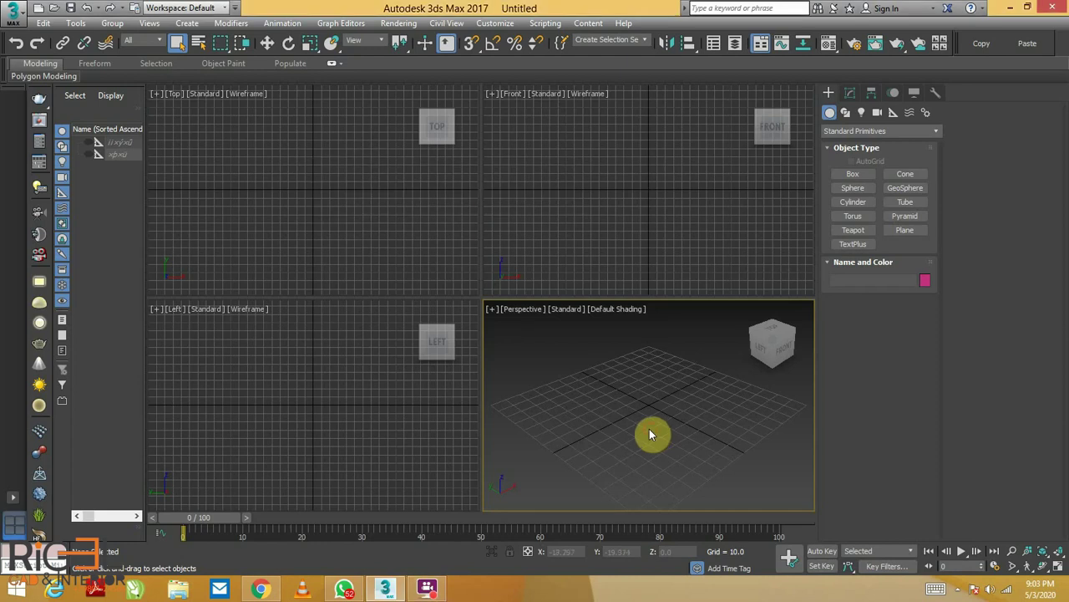
# - Maximize the Perspective viewport with Alt+W and orbit and zoom to frame the grid
pyautogui.hotkey('alt', 'w')
pyautogui.moveTo(651, 412)
pyautogui.keyDown('alt'); pyautogui.mouseDown(button='middle')
pyautogui.moveTo(656, 403)
pyautogui.moveTo(610, 415)
pyautogui.mouseUp(button='middle'); pyautogui.keyUp('alt')
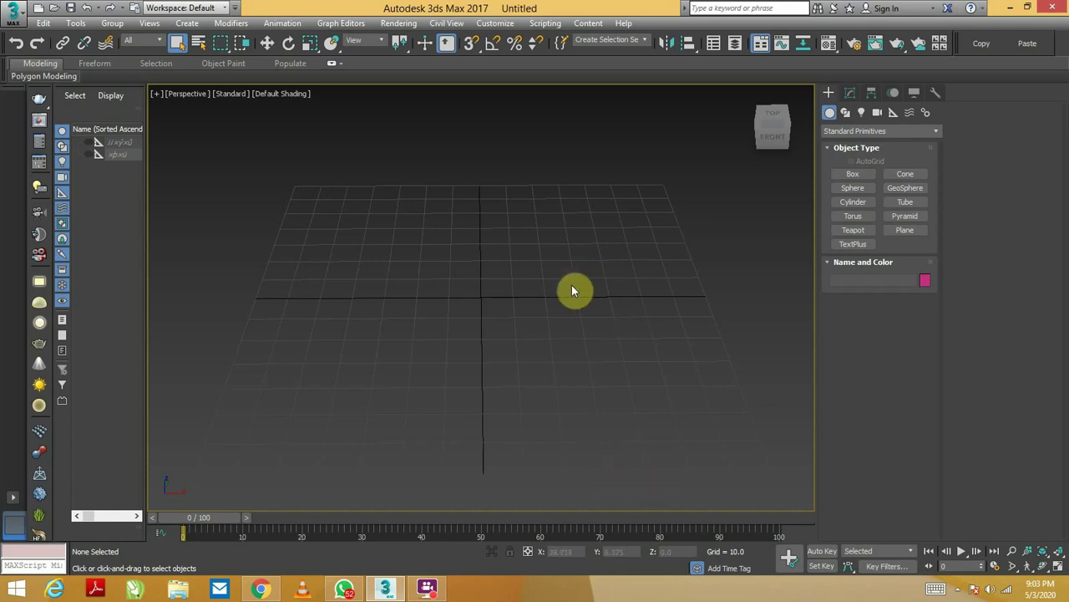
pyautogui.press('w')
pyautogui.moveTo(491, 335)
pyautogui.keyDown('alt'); pyautogui.mouseDown(button='middle')
pyautogui.moveTo(511, 331)
pyautogui.moveTo(493, 301)
pyautogui.mouseUp(button='middle'); pyautogui.keyUp('alt')
pyautogui.scroll(-2, 508, 312)
pyautogui.scroll(2, 493, 300)
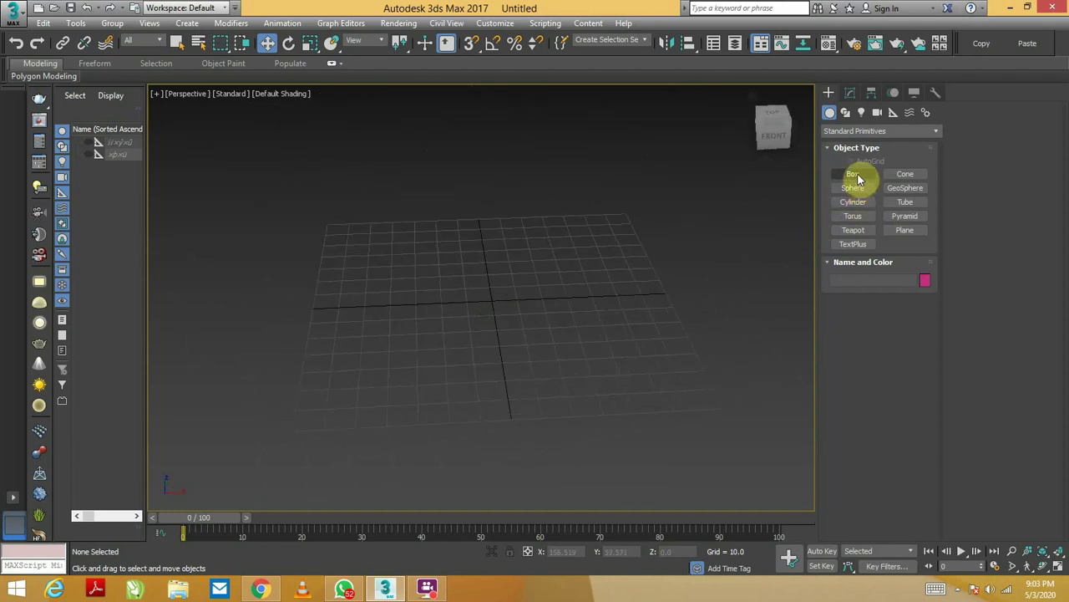
pyautogui.moveTo(566, 316)
pyautogui.keyDown('alt'); pyautogui.mouseDown(button='middle')
pyautogui.moveTo(589, 312)
pyautogui.moveTo(443, 303)
pyautogui.mouseUp(button='middle'); pyautogui.keyUp('alt')
# - Draw Box001 on the grid and size it to Length 30.25, Width 66.759, Height 12.229
pyautogui.moveTo(355, 292); pyautogui.dragTo(723, 365)
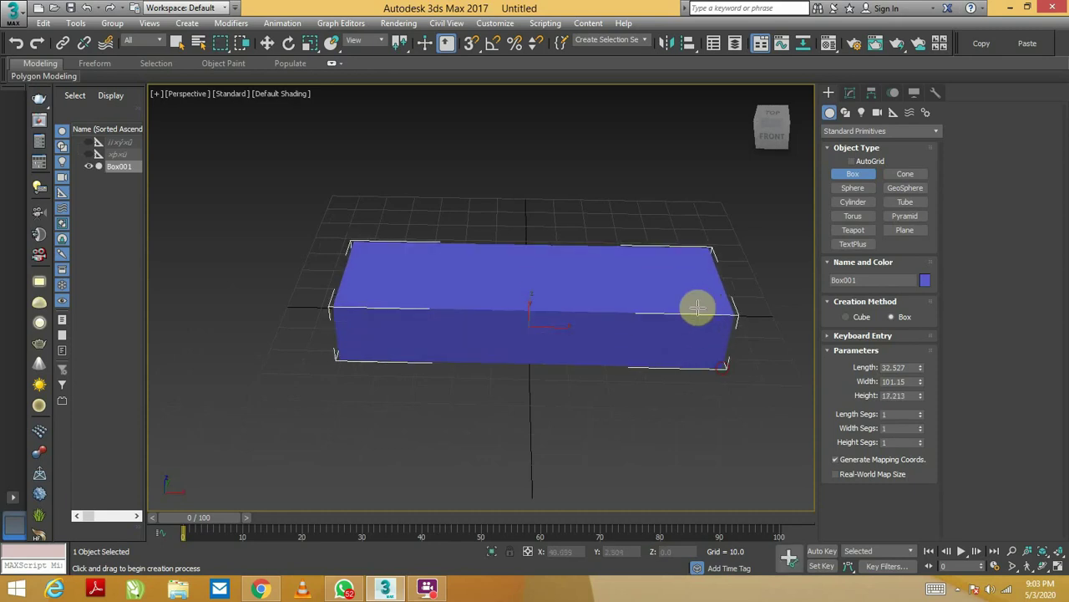
pyautogui.moveTo(724, 331)
pyautogui.keyDown('alt'); pyautogui.mouseDown(button='middle')
pyautogui.moveTo(621, 329)
pyautogui.moveTo(627, 339)
pyautogui.mouseUp(button='middle'); pyautogui.keyUp('alt')
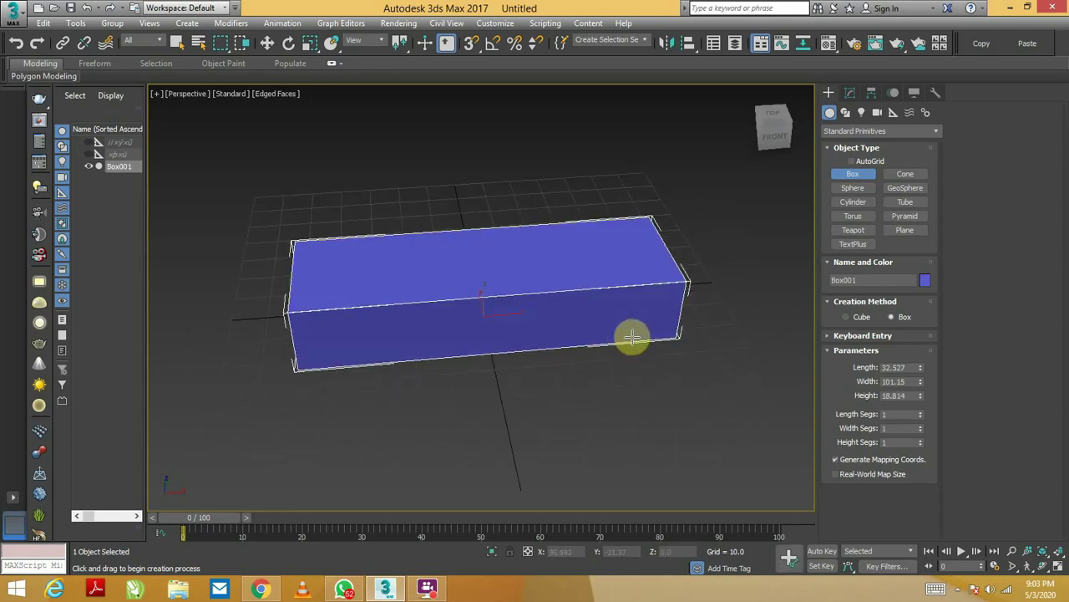
pyautogui.press('w')
pyautogui.press('F4')
pyautogui.moveTo(437, 312)
pyautogui.keyDown('alt'); pyautogui.mouseDown(button='middle')
pyautogui.moveTo(439, 293)
pyautogui.moveTo(529, 290)
pyautogui.mouseUp(button='middle'); pyautogui.keyUp('alt')
pyautogui.click(849, 92)
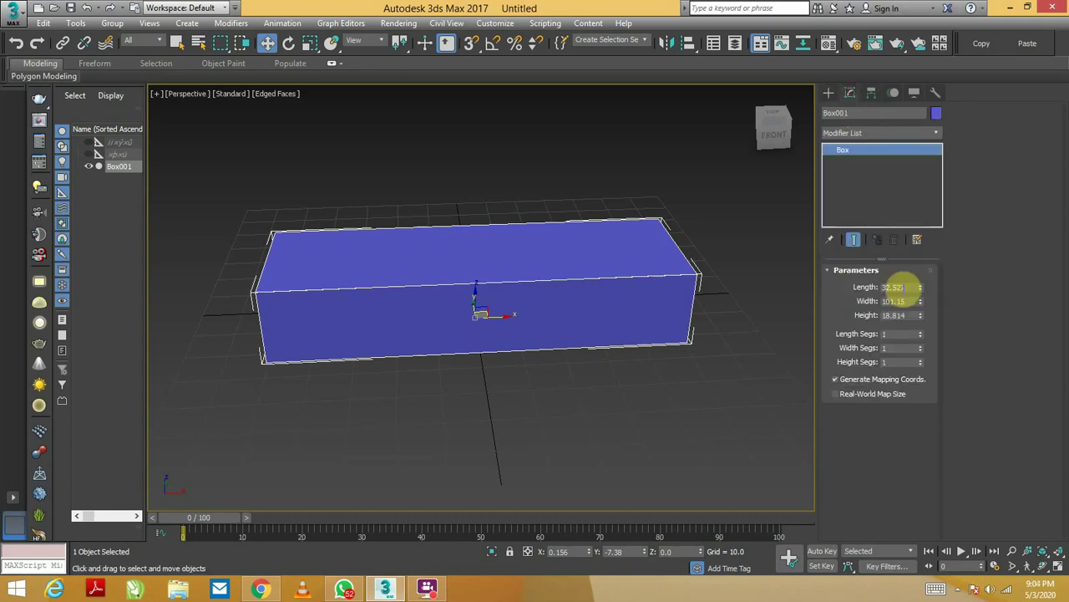
pyautogui.moveTo(921, 287)
pyautogui.mouseDown()
pyautogui.moveTo(911, 285)
pyautogui.moveTo(924, 341)
pyautogui.mouseUp()
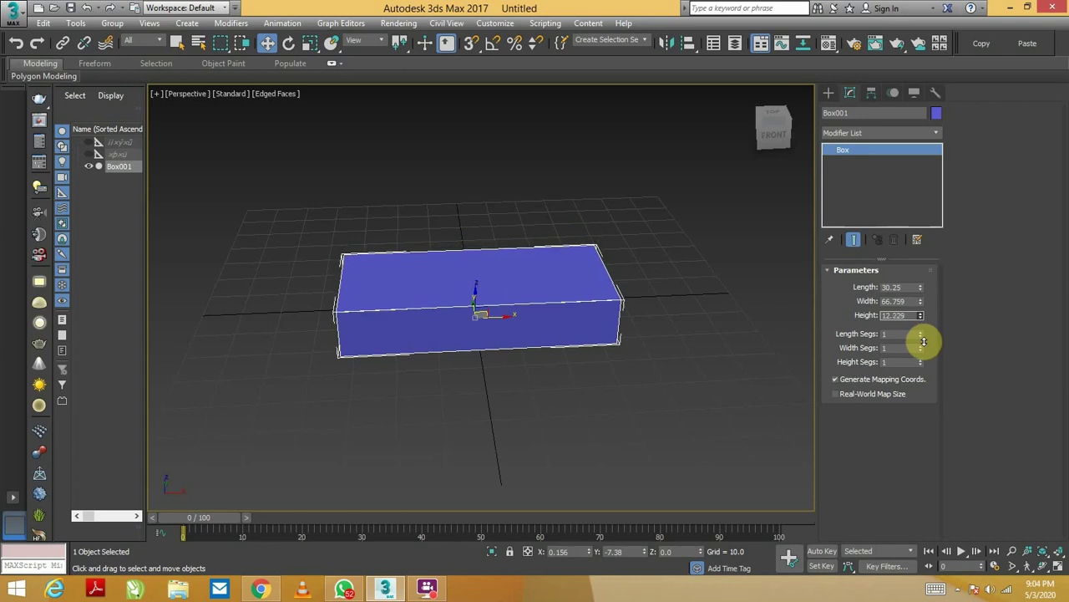
pyautogui.moveTo(602, 327)
pyautogui.keyDown('alt'); pyautogui.mouseDown(button='middle')
pyautogui.moveTo(571, 336)
pyautogui.moveTo(566, 320)
pyautogui.mouseUp(button='middle'); pyautogui.keyUp('alt')
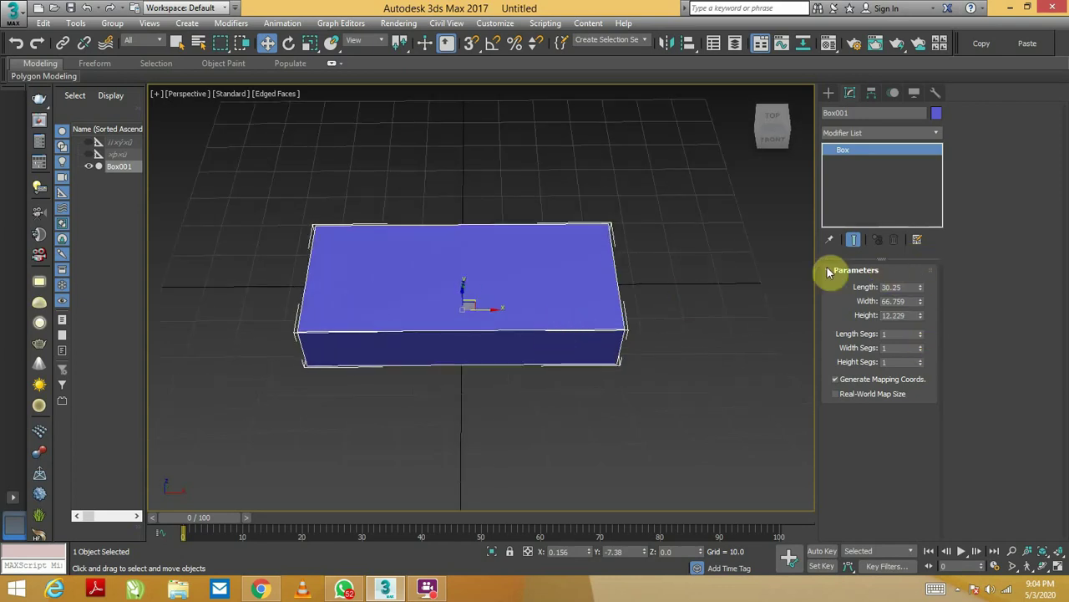
# - Change Box001's object colour to pink
pyautogui.click(936, 116)
pyautogui.click(612, 238)
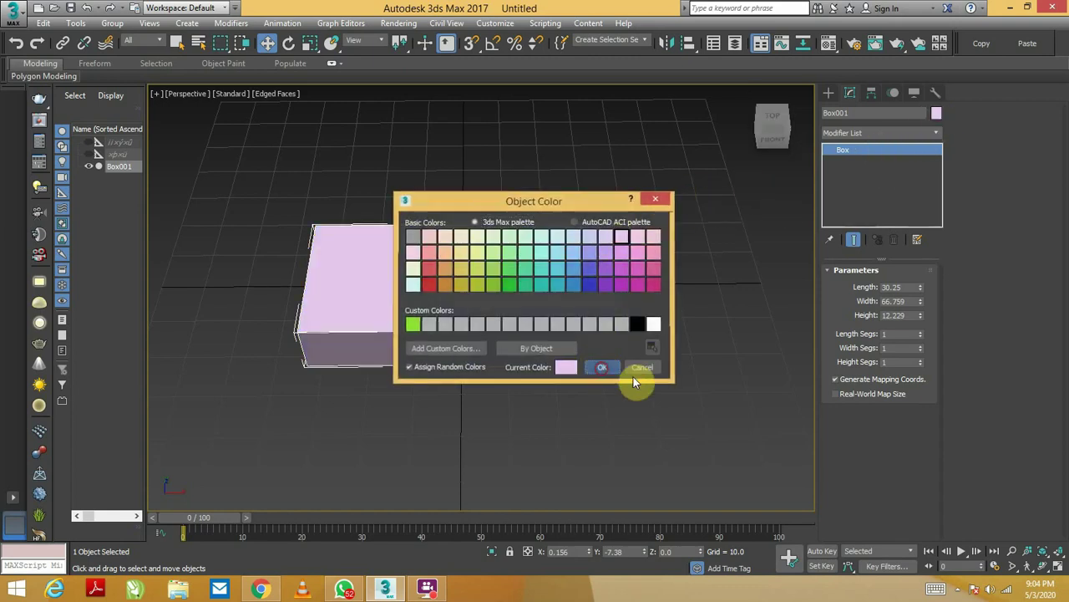
pyautogui.click(601, 367)
# - Convert the box to an Editable Poly
pyautogui.click(499, 279)
pyautogui.keyDown('alt'); pyautogui.moveTo(499, 279); pyautogui.dragTo(494, 262, button='middle'); pyautogui.keyUp('alt')
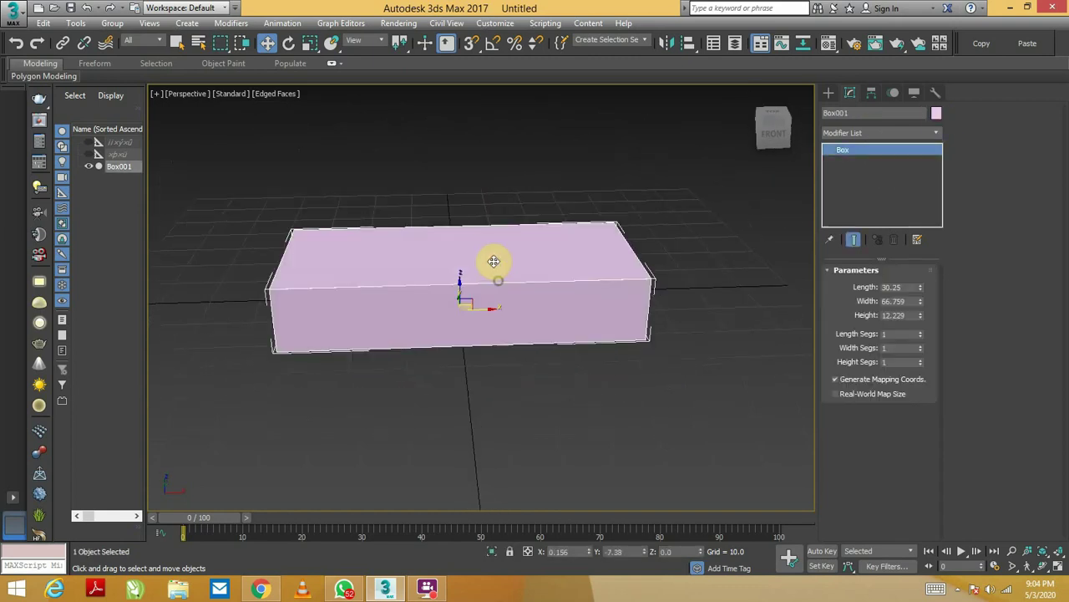
pyautogui.rightClick(494, 259)
pyautogui.click(660, 413)
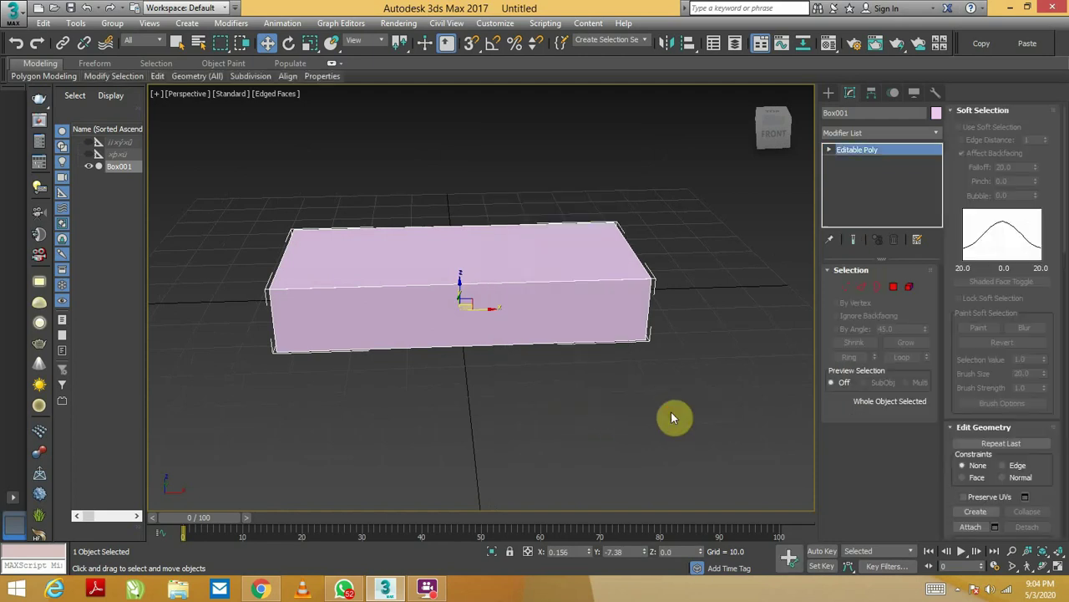
# - Connect the four lengthwise edges with one edge loop across the box's middle
pyautogui.click(861, 291)
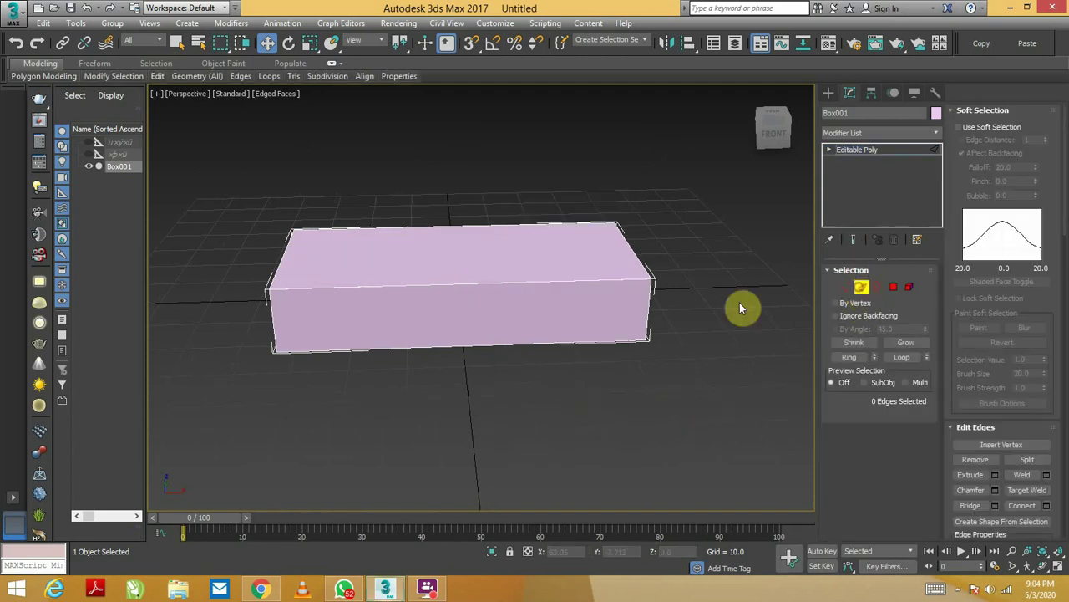
pyautogui.keyDown('alt'); pyautogui.moveTo(563, 284); pyautogui.dragTo(541, 228, button='middle'); pyautogui.keyUp('alt')
pyautogui.moveTo(606, 403); pyautogui.dragTo(605, 404)
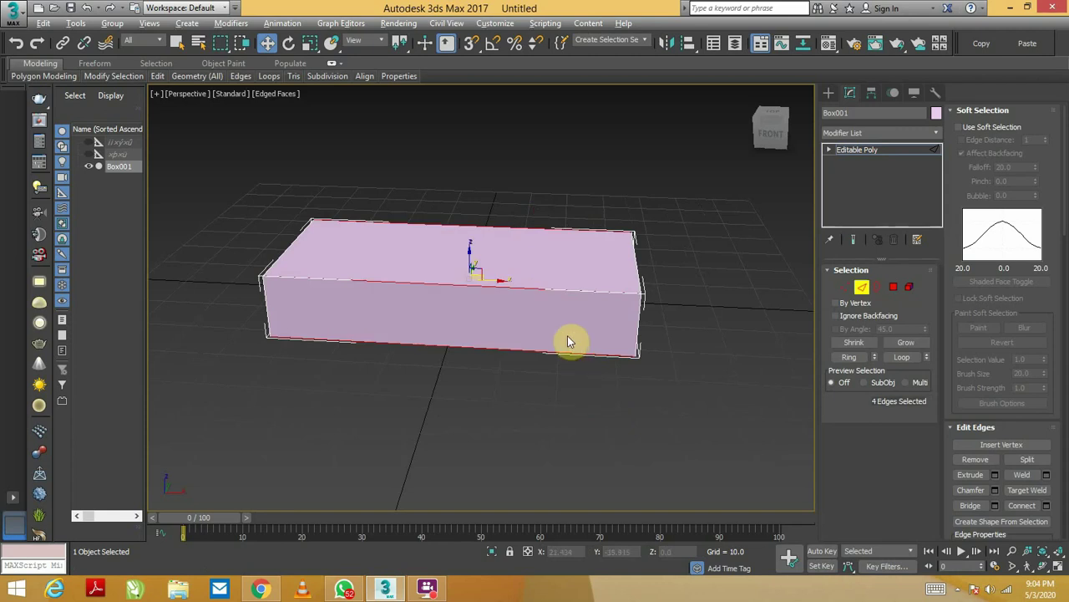
pyautogui.keyDown('alt'); pyautogui.moveTo(568, 342); pyautogui.dragTo(687, 276, button='middle'); pyautogui.keyUp('alt')
pyautogui.rightClick(688, 279)
pyautogui.click(549, 322)
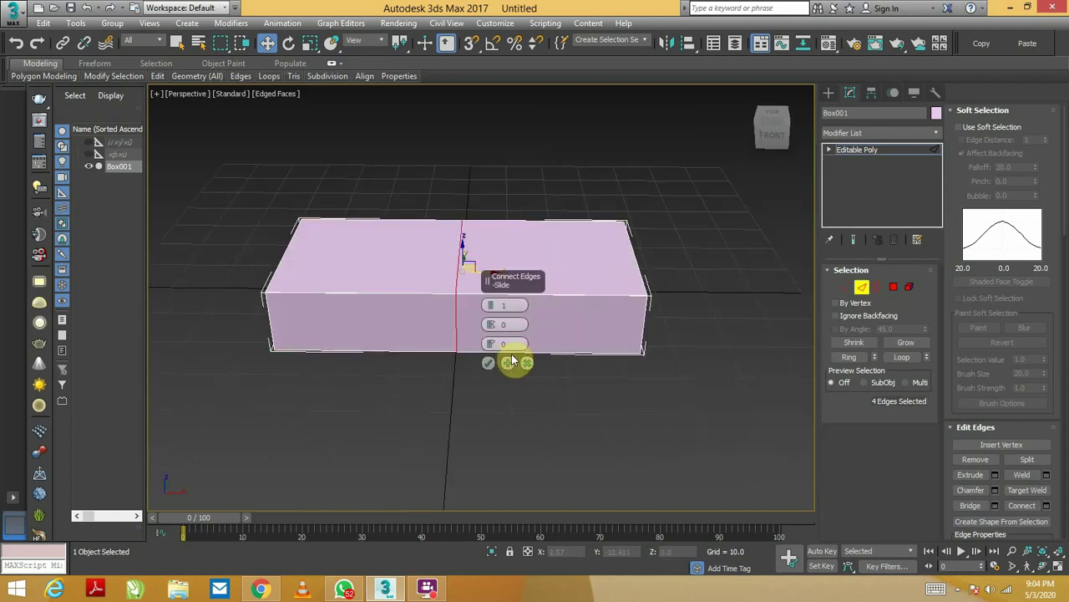
pyautogui.click(488, 364)
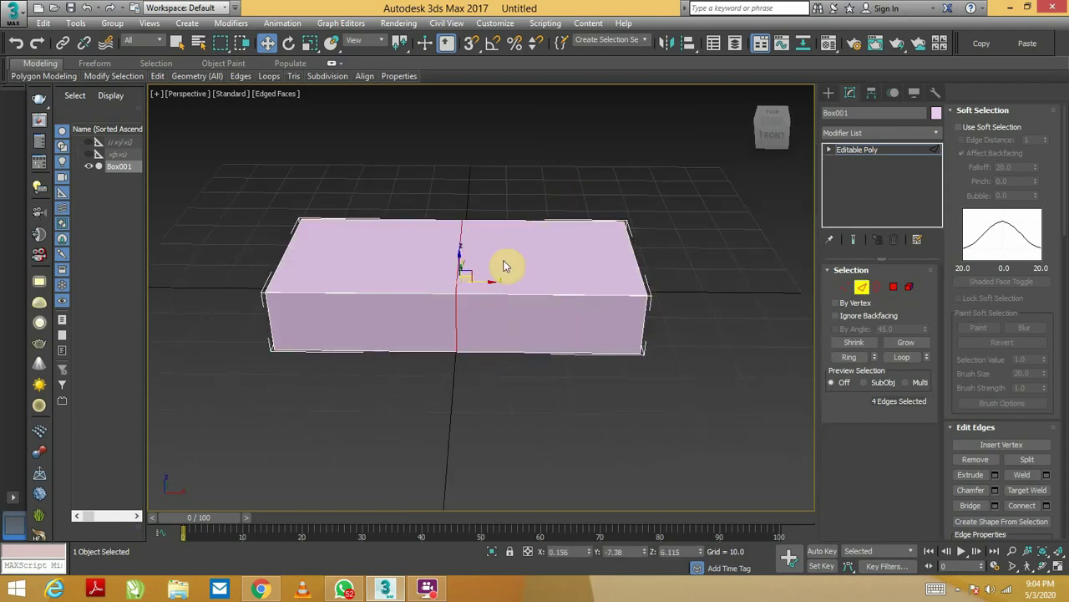
# - Select and delete the polygons of the box's right half
pyautogui.click(893, 286)
pyautogui.moveTo(557, 364); pyautogui.dragTo(573, 372)
pyautogui.press('Delete')
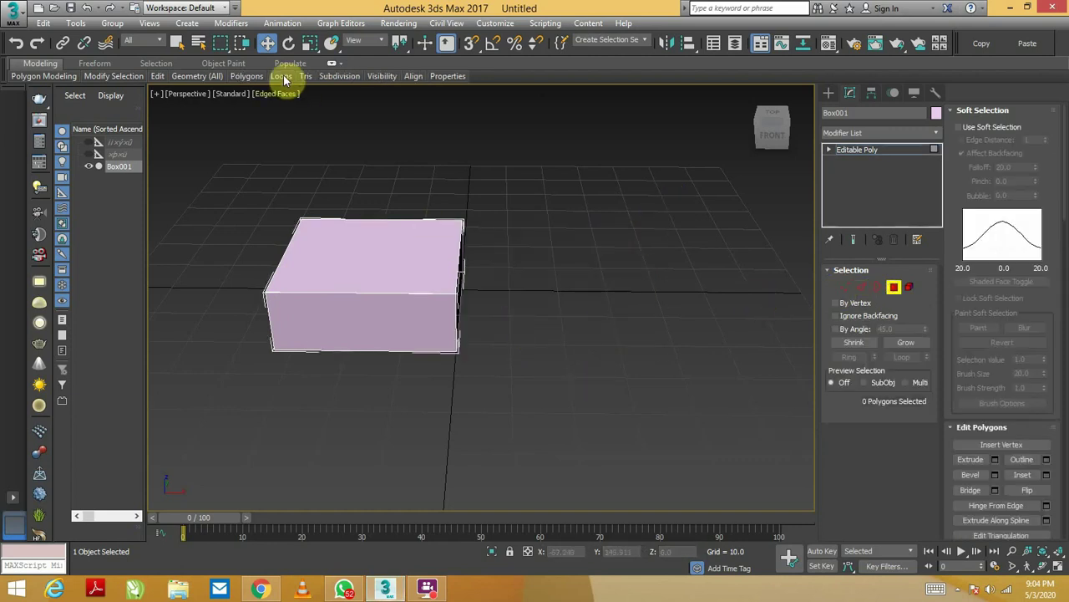
pyautogui.moveTo(526, 358)
pyautogui.keyDown('alt'); pyautogui.mouseDown(button='middle')
pyautogui.moveTo(448, 329)
pyautogui.moveTo(540, 358)
pyautogui.moveTo(544, 373)
pyautogui.moveTo(482, 242)
pyautogui.mouseUp(button='middle'); pyautogui.keyUp('alt')
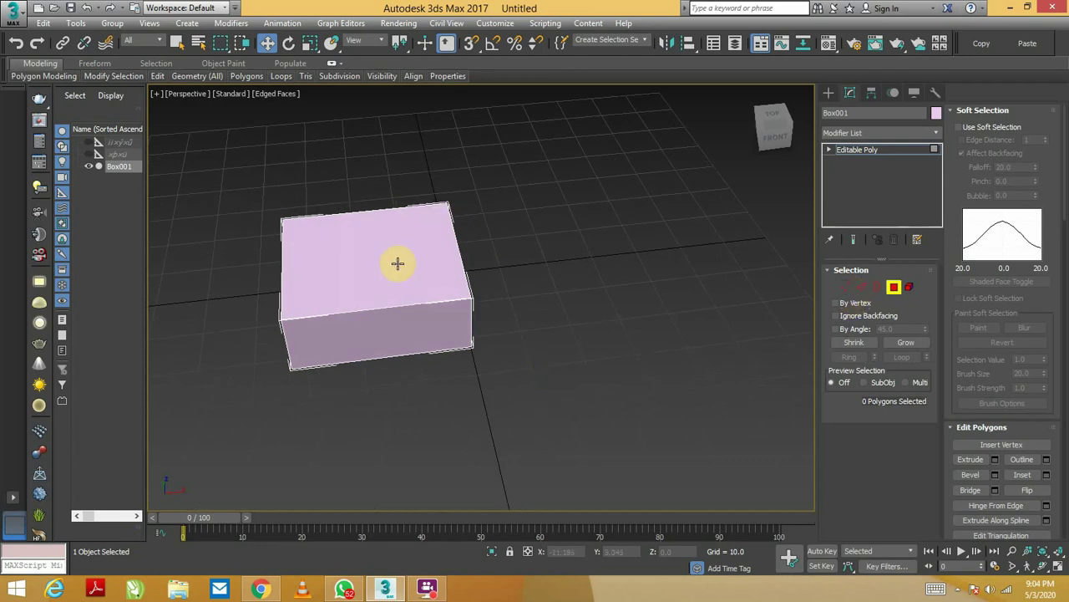
pyautogui.keyDown('alt'); pyautogui.moveTo(469, 313); pyautogui.dragTo(481, 320, button='middle'); pyautogui.keyUp('alt')
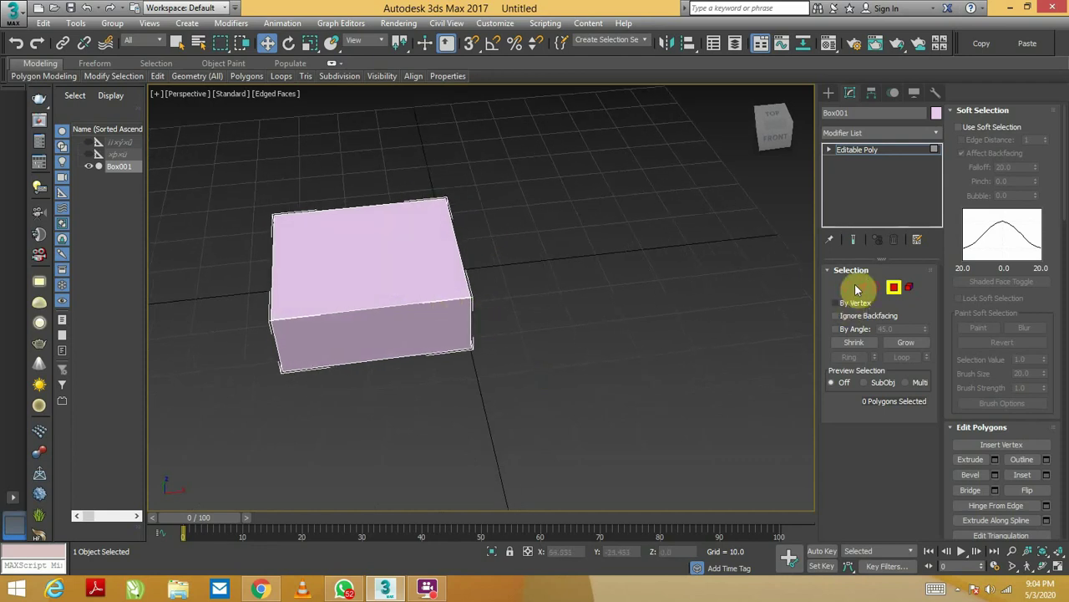
pyautogui.click(828, 93)
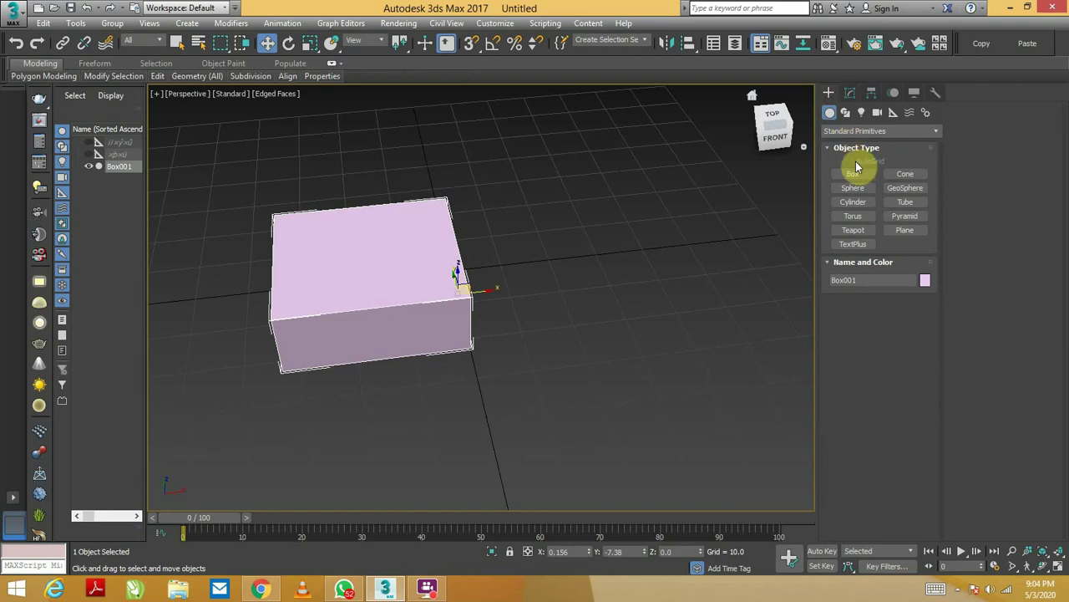
# - Turn on 3D Snaps and snap an instanced copy of the half box onto its right corner
pyautogui.moveTo(427, 200)
pyautogui.keyDown('alt'); pyautogui.mouseDown(button='middle')
pyautogui.moveTo(349, 186)
pyautogui.moveTo(420, 210)
pyautogui.mouseUp(button='middle'); pyautogui.keyUp('alt')
pyautogui.moveTo(390, 264)
pyautogui.keyDown('alt'); pyautogui.mouseDown(button='middle')
pyautogui.moveTo(418, 279)
pyautogui.moveTo(507, 249)
pyautogui.moveTo(636, 288)
pyautogui.moveTo(390, 295)
pyautogui.mouseUp(button='middle'); pyautogui.keyUp('alt')
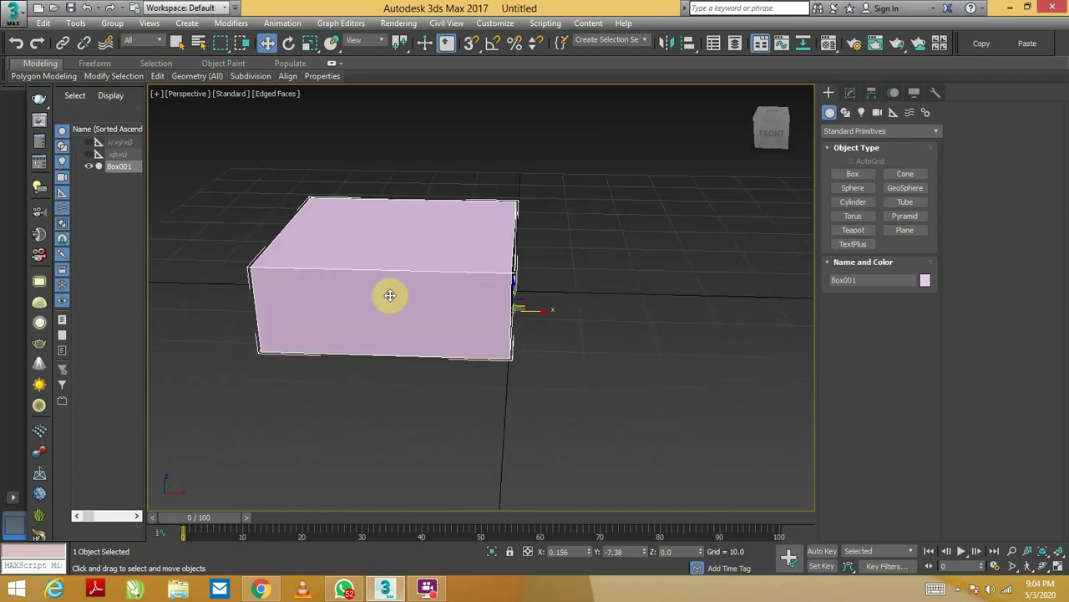
pyautogui.press('s')
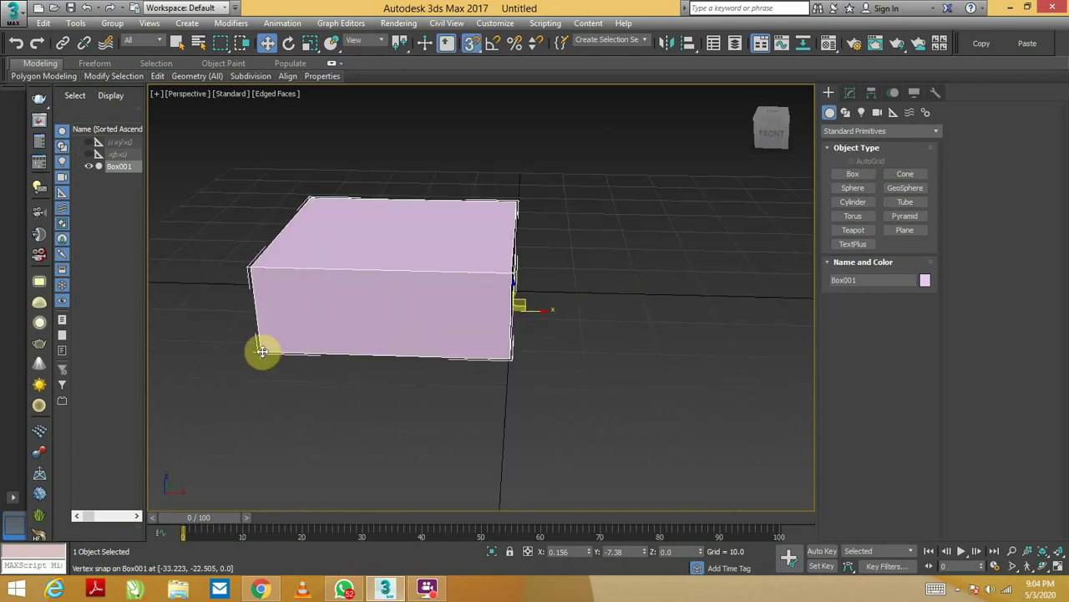
pyautogui.keyDown('shift'); pyautogui.moveTo(262, 351); pyautogui.dragTo(517, 353); pyautogui.keyUp('shift')
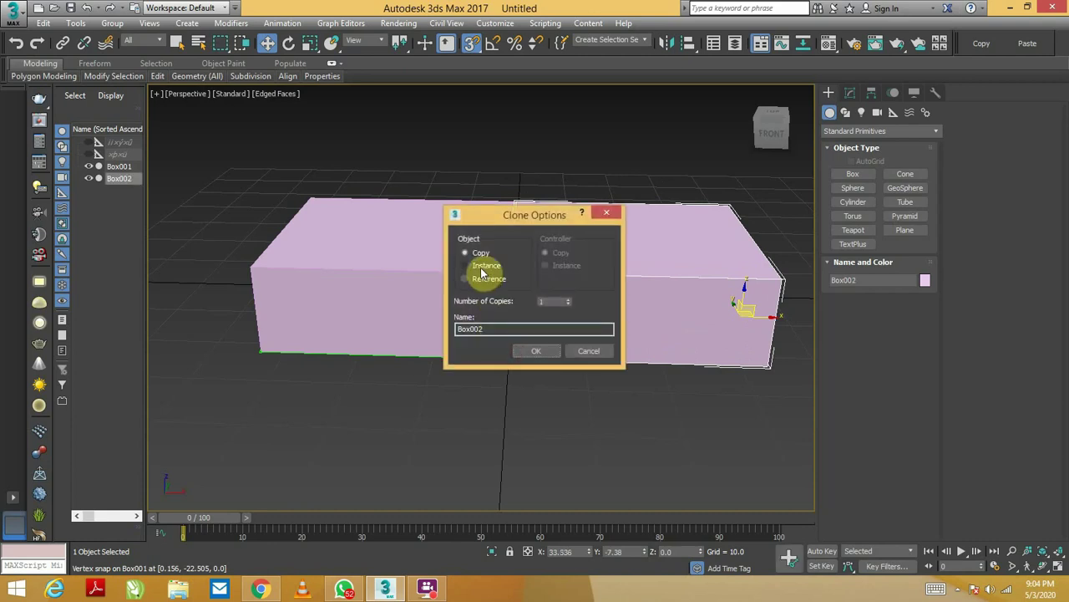
pyautogui.click(542, 350)
# - Snap a second instance onto the block's end, making three segments
pyautogui.moveTo(518, 318)
pyautogui.keyDown('alt'); pyautogui.mouseDown(button='middle')
pyautogui.moveTo(538, 303)
pyautogui.moveTo(531, 316)
pyautogui.moveTo(470, 306)
pyautogui.moveTo(485, 313)
pyautogui.moveTo(305, 281)
pyautogui.mouseUp(button='middle'); pyautogui.keyUp('alt')
pyautogui.click(227, 290)
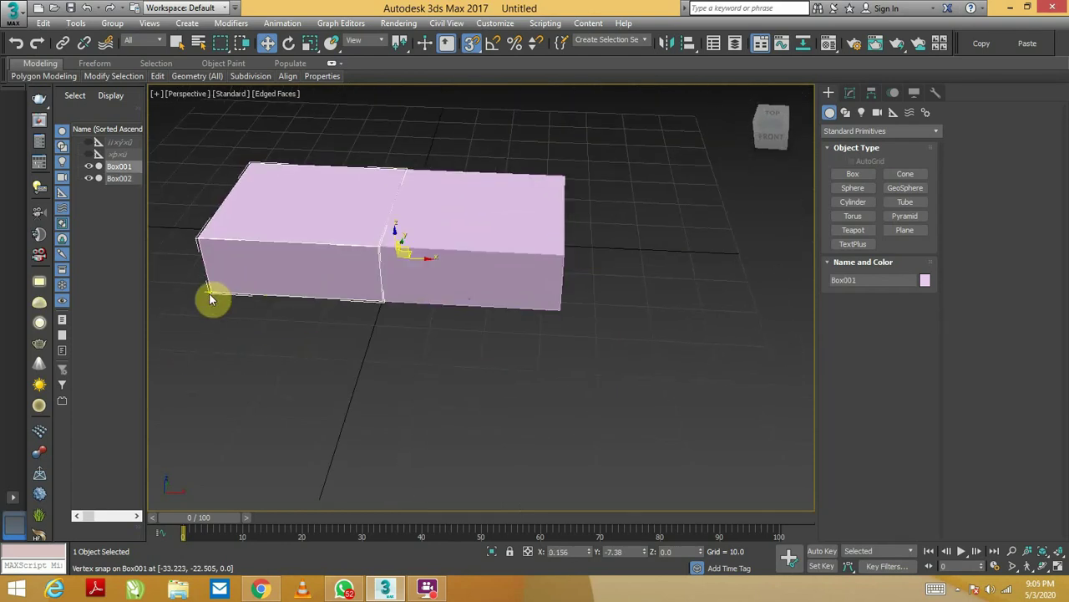
pyautogui.moveTo(213, 292)
pyautogui.mouseDown()
pyautogui.moveTo(454, 269)
pyautogui.moveTo(556, 307)
pyautogui.mouseUp()
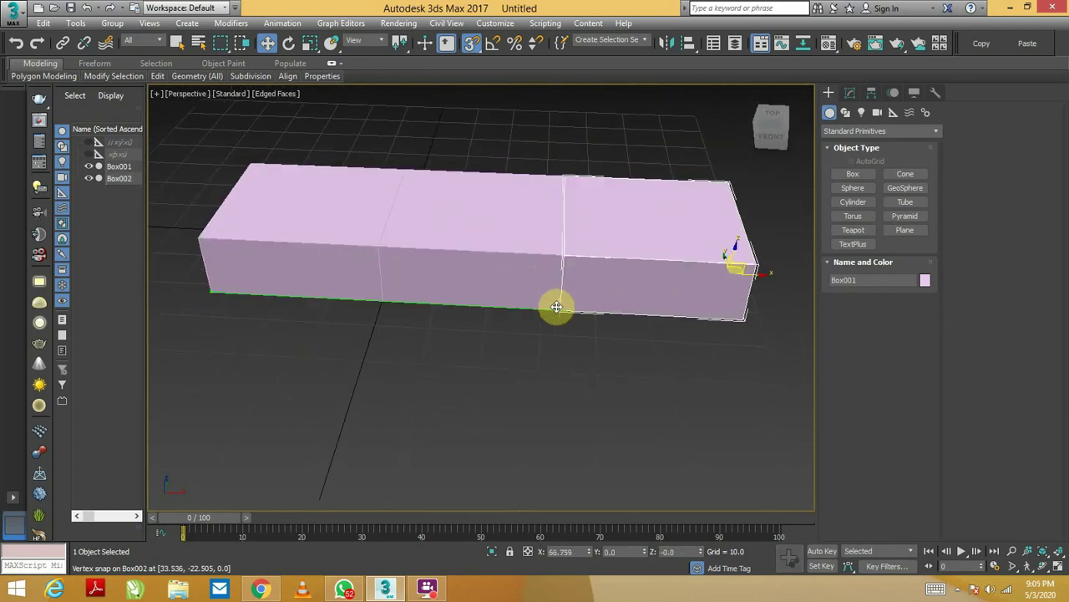
pyautogui.click(535, 349)
# - Recentre the view on the three-piece block and select the first box for editing
pyautogui.moveTo(505, 332)
pyautogui.keyDown('alt'); pyautogui.mouseDown(button='middle')
pyautogui.moveTo(516, 323)
pyautogui.moveTo(442, 303)
pyautogui.moveTo(472, 255)
pyautogui.moveTo(529, 284)
pyautogui.moveTo(511, 282)
pyautogui.moveTo(640, 246)
pyautogui.mouseUp(button='middle'); pyautogui.keyUp('alt')
pyautogui.scroll(5, 638, 227)
pyautogui.scroll(-5, 633, 250)
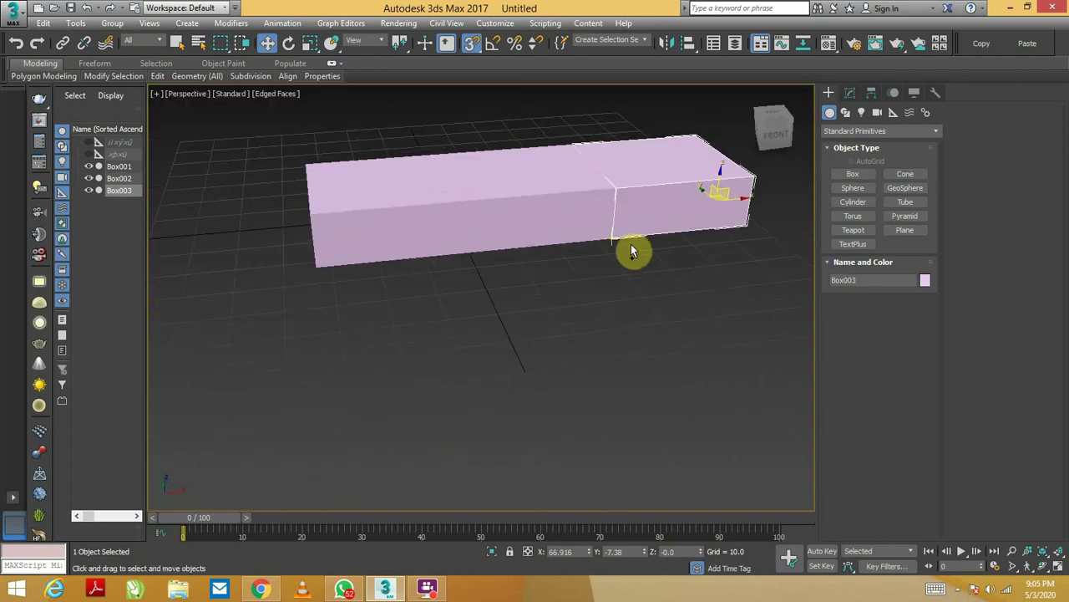
pyautogui.click(406, 208)
pyautogui.moveTo(406, 208); pyautogui.dragTo(449, 262, button='middle')
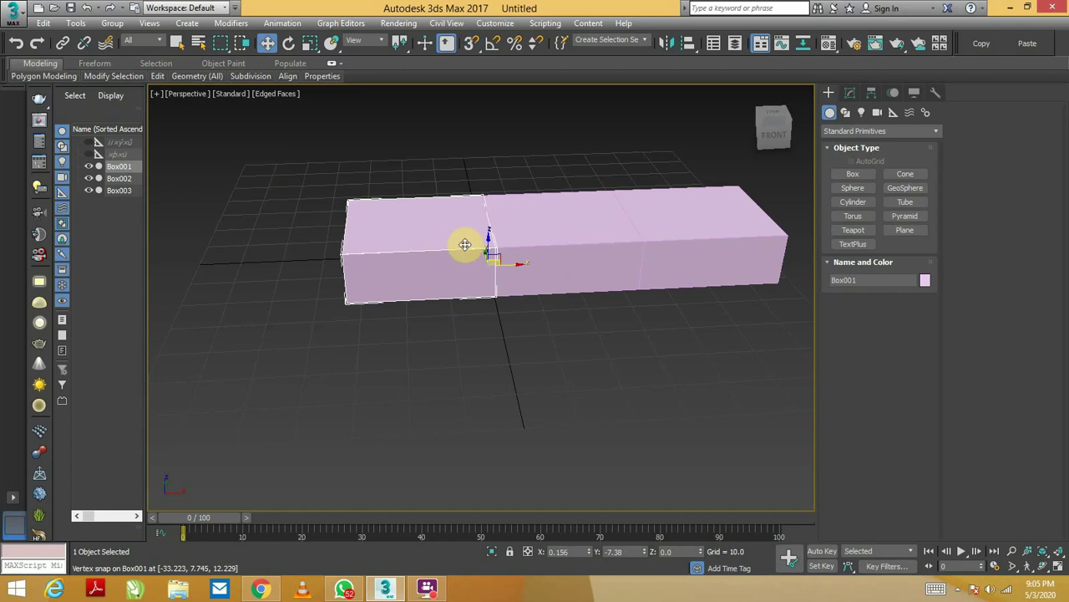
pyautogui.scroll(2, 505, 258)
pyautogui.click(848, 96)
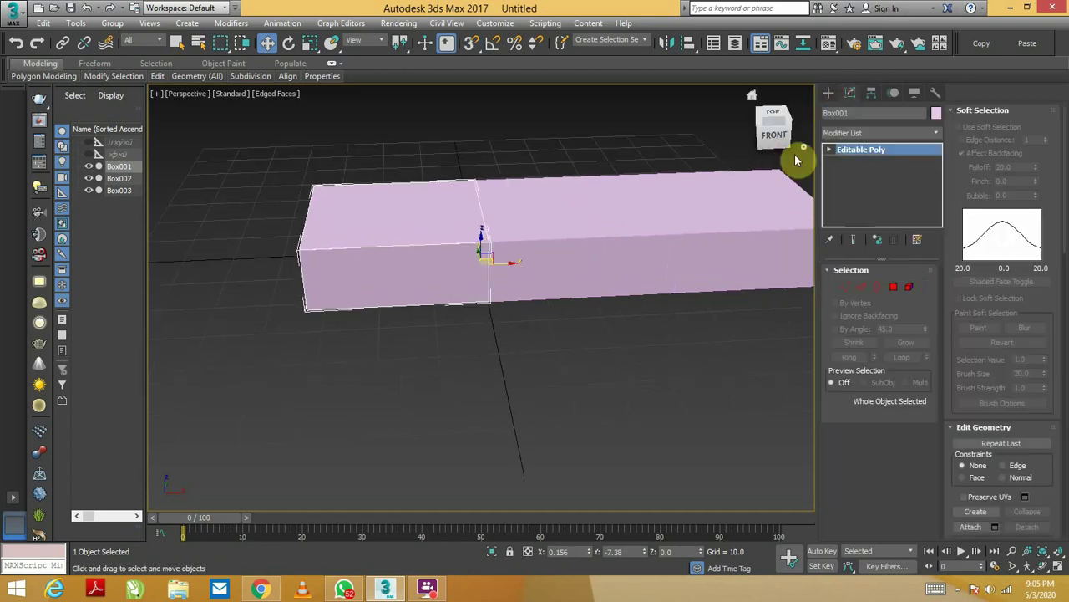
# - Connect Box001's lengthwise edge ring with 9 segments
pyautogui.click(860, 286)
pyautogui.rightClick(589, 207)
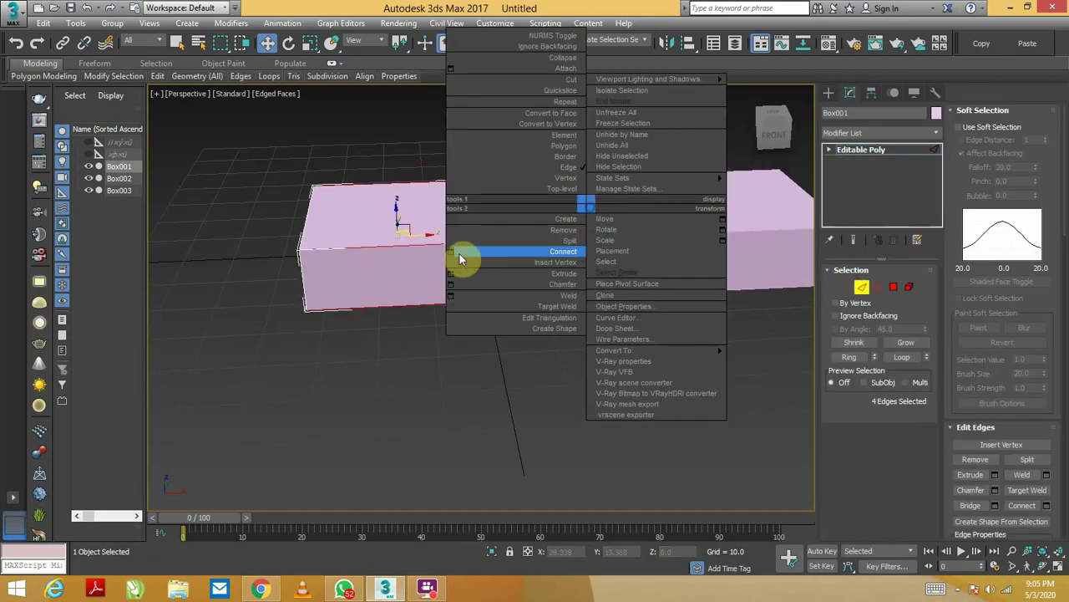
pyautogui.click(452, 253)
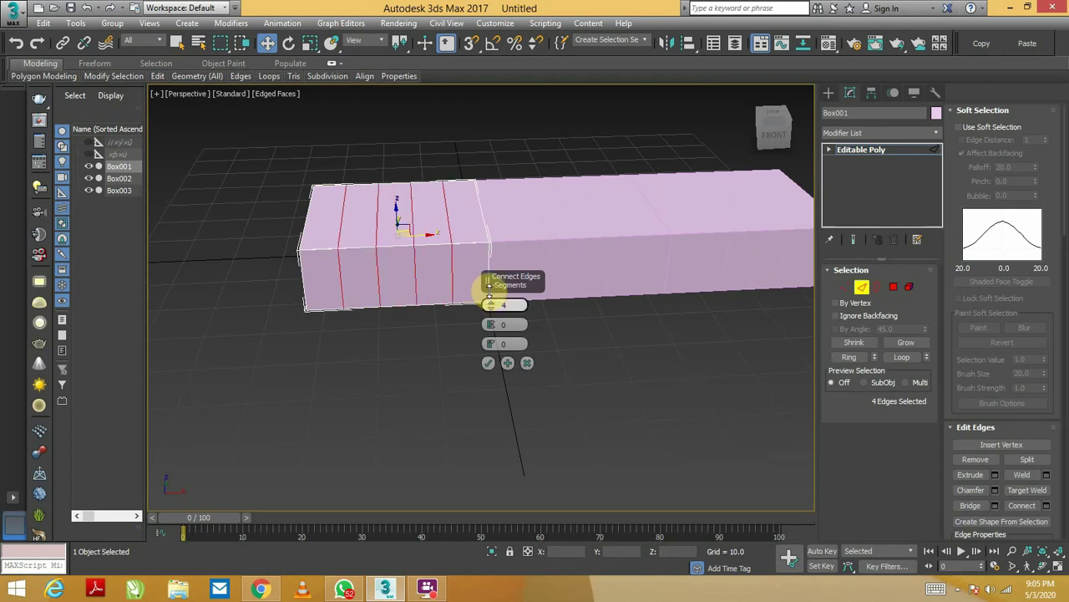
pyautogui.moveTo(490, 302); pyautogui.dragTo(490, 276)
pyautogui.moveTo(633, 245)
pyautogui.keyDown('alt'); pyautogui.mouseDown(button='middle')
pyautogui.moveTo(591, 272)
pyautogui.moveTo(640, 246)
pyautogui.mouseUp(button='middle'); pyautogui.keyUp('alt')
pyautogui.click(504, 324)
pyautogui.moveTo(492, 303); pyautogui.dragTo(490, 306)
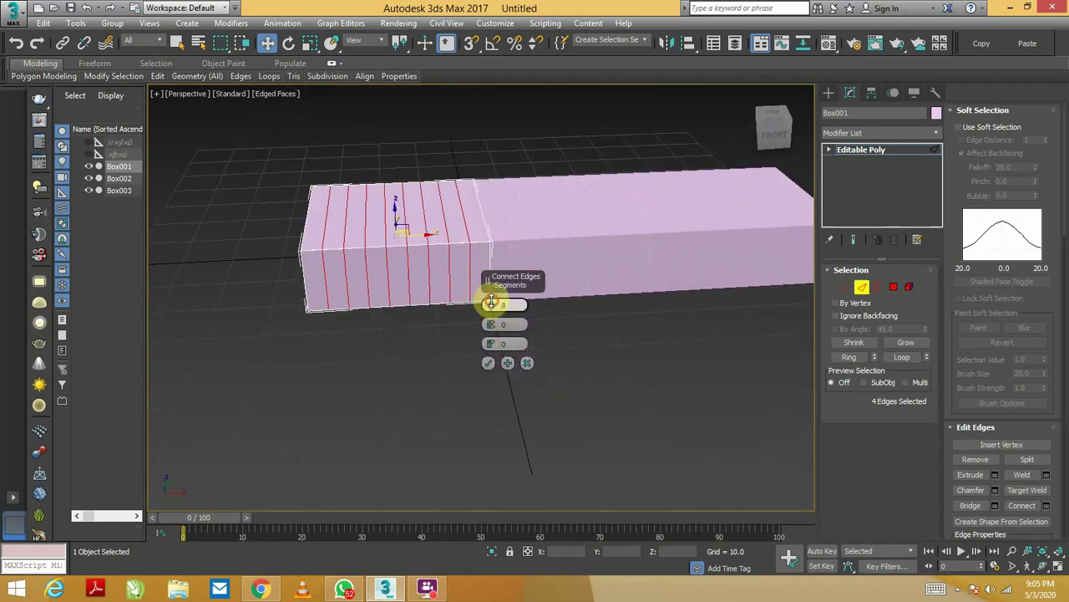
pyautogui.click(488, 363)
pyautogui.moveTo(488, 363)
pyautogui.keyDown('alt'); pyautogui.mouseDown(button='middle')
pyautogui.moveTo(514, 326)
pyautogui.moveTo(420, 214)
pyautogui.mouseUp(button='middle'); pyautogui.keyUp('alt')
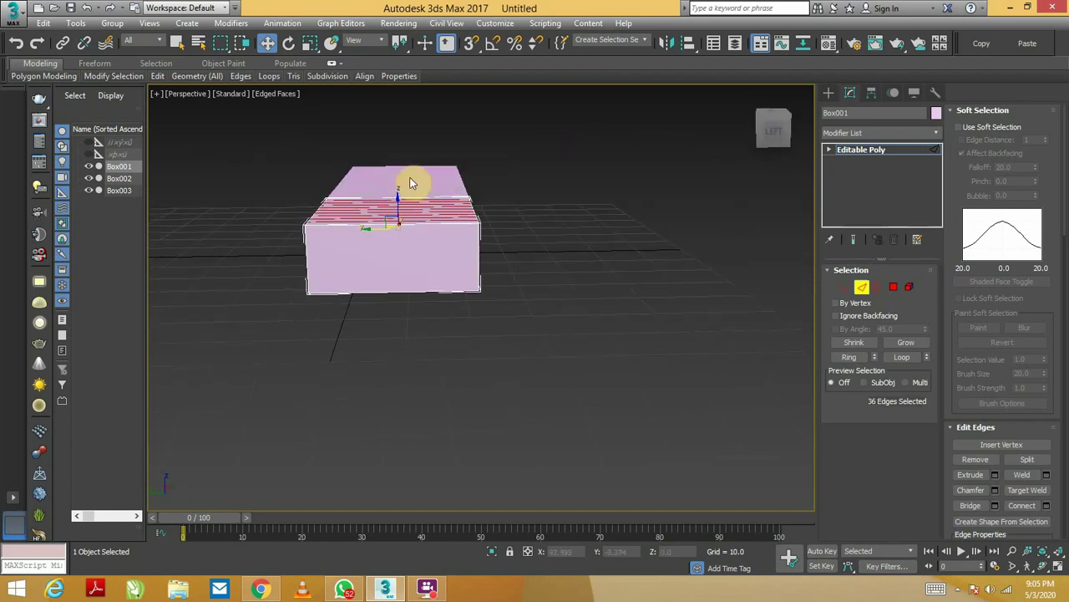
# - Connect the next edge ring with 8 segments
pyautogui.rightClick(593, 246)
pyautogui.click(475, 301)
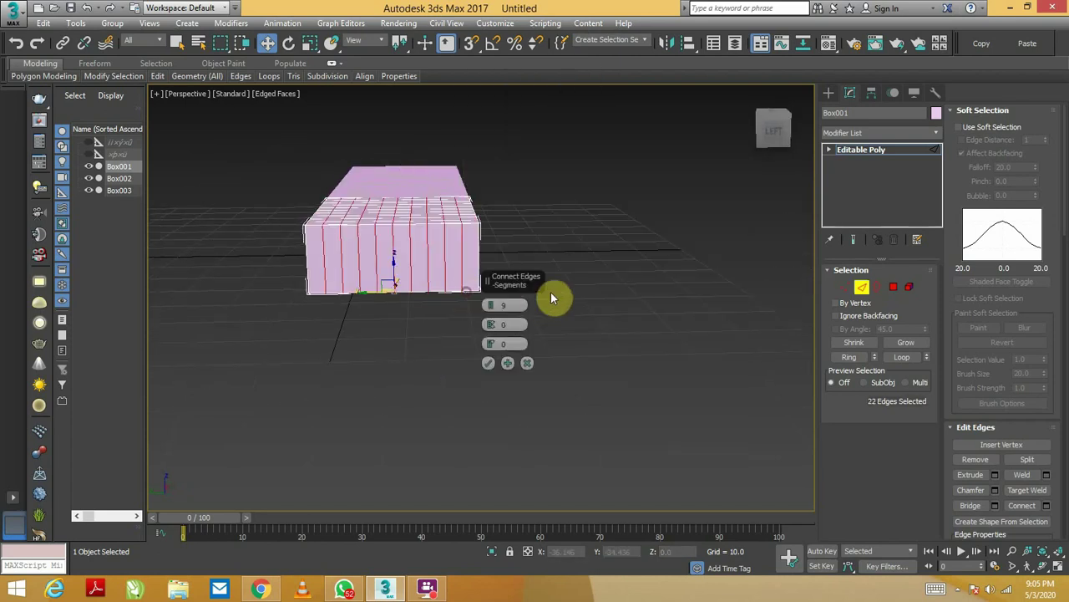
pyautogui.keyDown('alt'); pyautogui.moveTo(536, 297); pyautogui.dragTo(453, 326, button='middle'); pyautogui.keyUp('alt')
pyautogui.moveTo(492, 306); pyautogui.dragTo(491, 299)
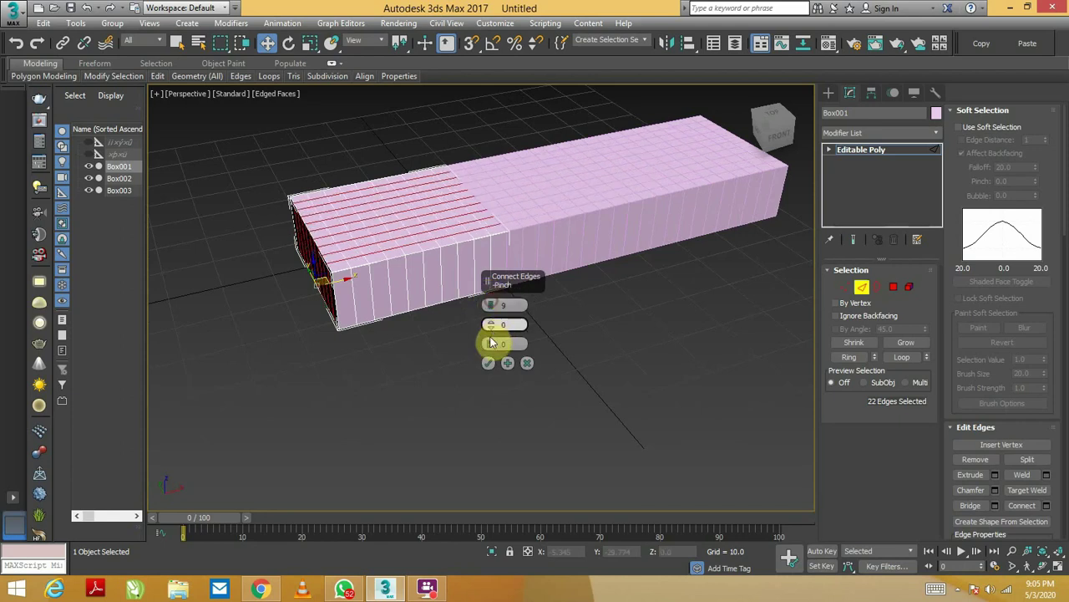
pyautogui.click(488, 362)
pyautogui.moveTo(489, 362)
pyautogui.keyDown('alt'); pyautogui.mouseDown(button='middle')
pyautogui.moveTo(393, 292)
pyautogui.moveTo(453, 289)
pyautogui.mouseUp(button='middle'); pyautogui.keyUp('alt')
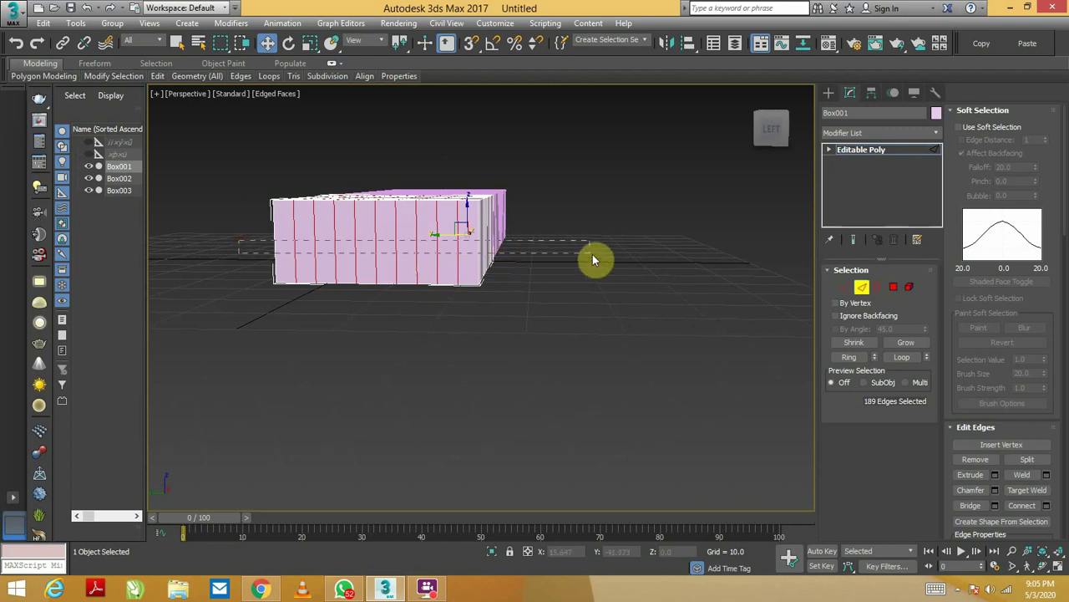
# - Select another edge ring and connect it with horizontal edge loops
pyautogui.click(560, 254)
pyautogui.moveTo(560, 254)
pyautogui.keyDown('alt'); pyautogui.mouseDown(button='middle')
pyautogui.moveTo(491, 274)
pyautogui.moveTo(512, 259)
pyautogui.moveTo(582, 299)
pyautogui.moveTo(585, 276)
pyautogui.mouseUp(button='middle'); pyautogui.keyUp('alt')
pyautogui.rightClick(682, 259)
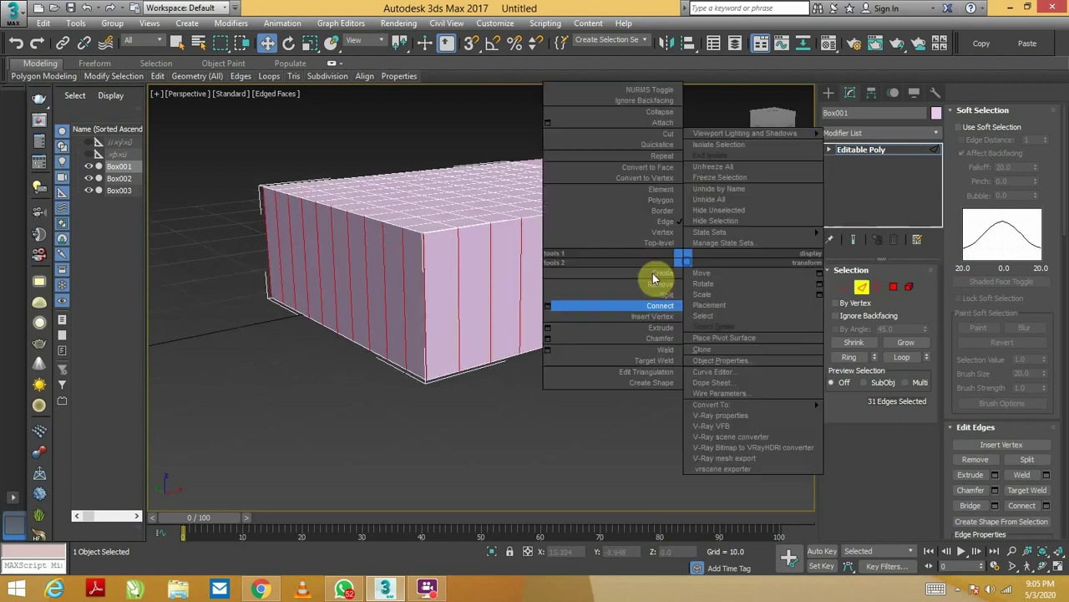
pyautogui.click(548, 307)
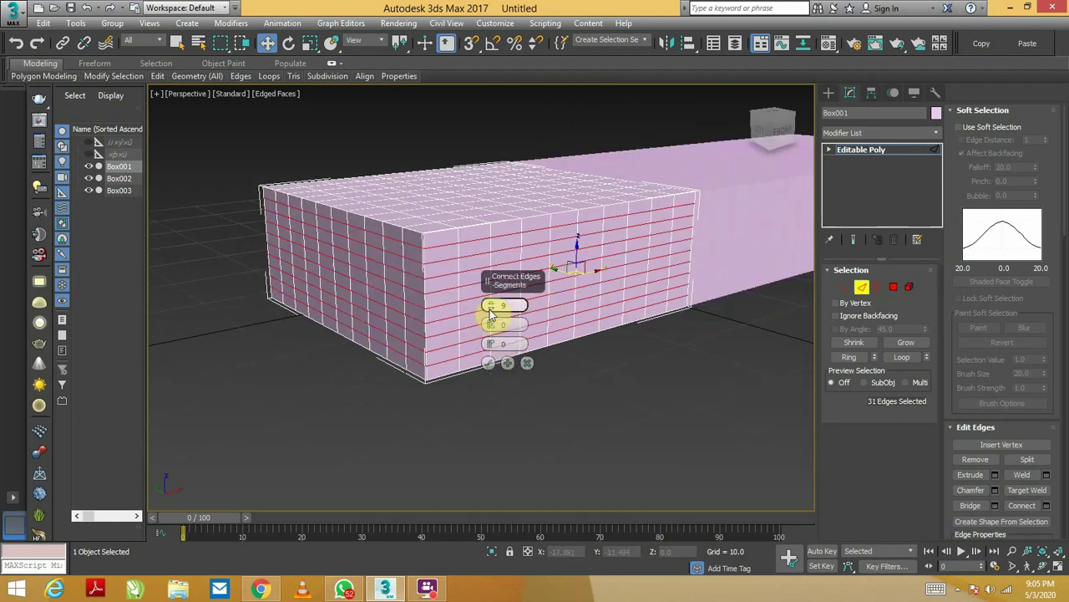
pyautogui.click(488, 362)
pyautogui.moveTo(573, 318)
pyautogui.keyDown('alt'); pyautogui.mouseDown(button='middle')
pyautogui.moveTo(513, 211)
pyautogui.moveTo(444, 198)
pyautogui.moveTo(477, 227)
pyautogui.moveTo(432, 267)
pyautogui.moveTo(497, 208)
pyautogui.moveTo(437, 239)
pyautogui.moveTo(490, 270)
pyautogui.moveTo(490, 234)
pyautogui.moveTo(453, 255)
pyautogui.mouseUp(button='middle'); pyautogui.keyUp('alt')
pyautogui.click(454, 255)
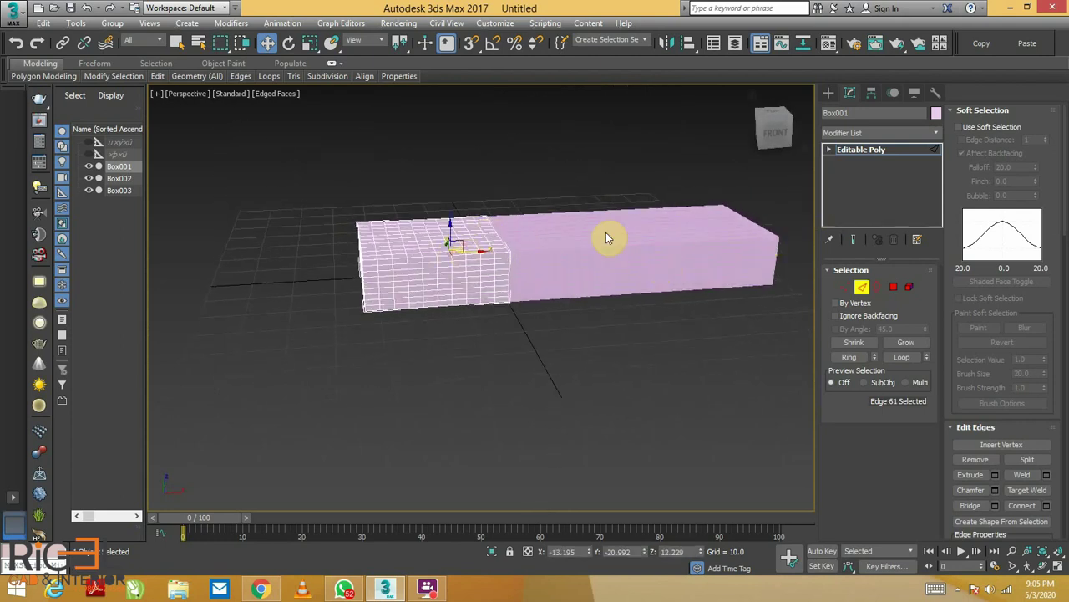
pyautogui.click(848, 132)
pyautogui.press('t')
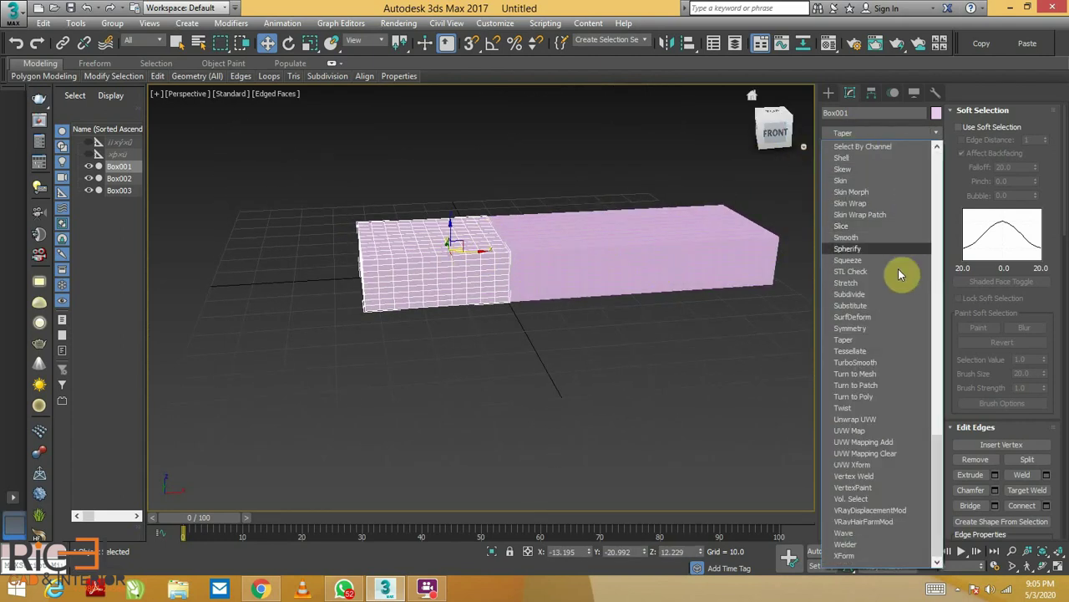
# - Apply a TurboSmooth modifier to Box001 to round it into a cushion
pyautogui.click(875, 363)
pyautogui.click(673, 393)
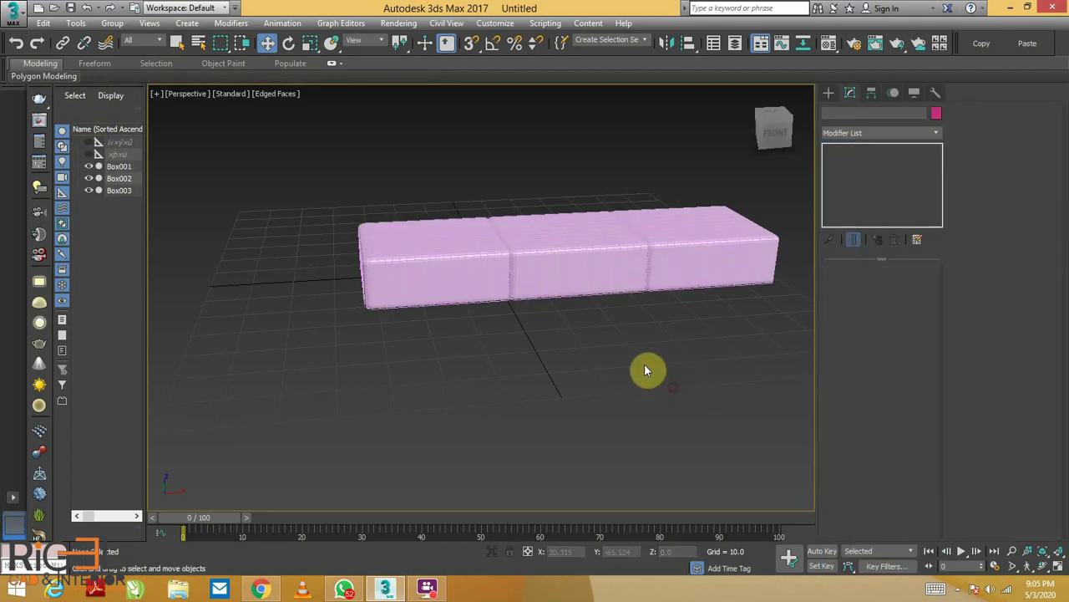
pyautogui.moveTo(554, 291)
pyautogui.keyDown('alt'); pyautogui.mouseDown(button='middle')
pyautogui.moveTo(556, 318)
pyautogui.moveTo(554, 285)
pyautogui.moveTo(563, 299)
pyautogui.mouseUp(button='middle'); pyautogui.keyUp('alt')
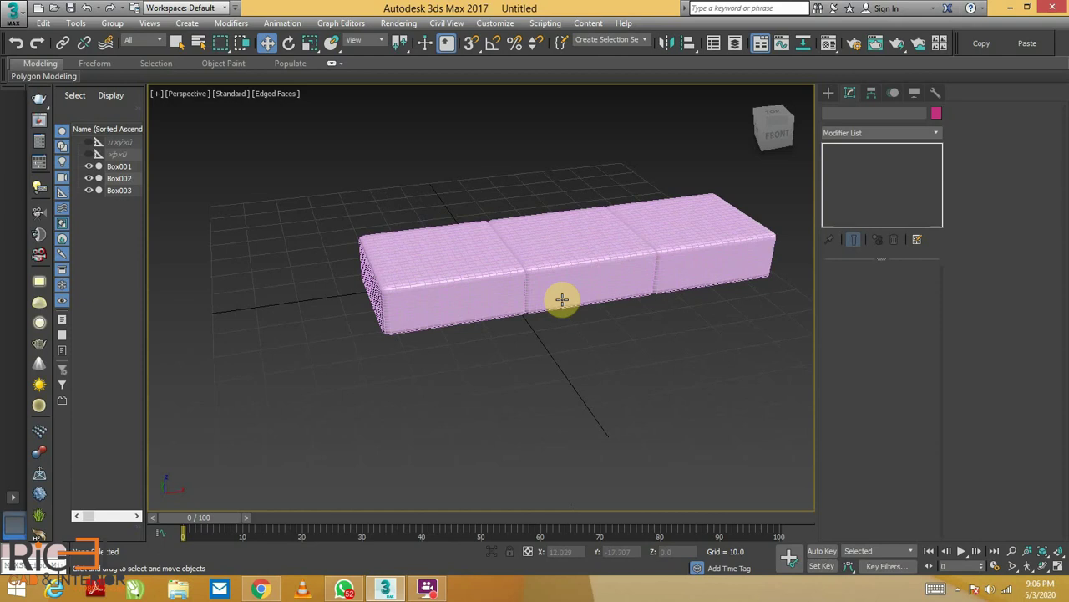
pyautogui.click(479, 276)
pyautogui.keyDown('alt'); pyautogui.moveTo(480, 270); pyautogui.dragTo(502, 295, button='middle'); pyautogui.keyUp('alt')
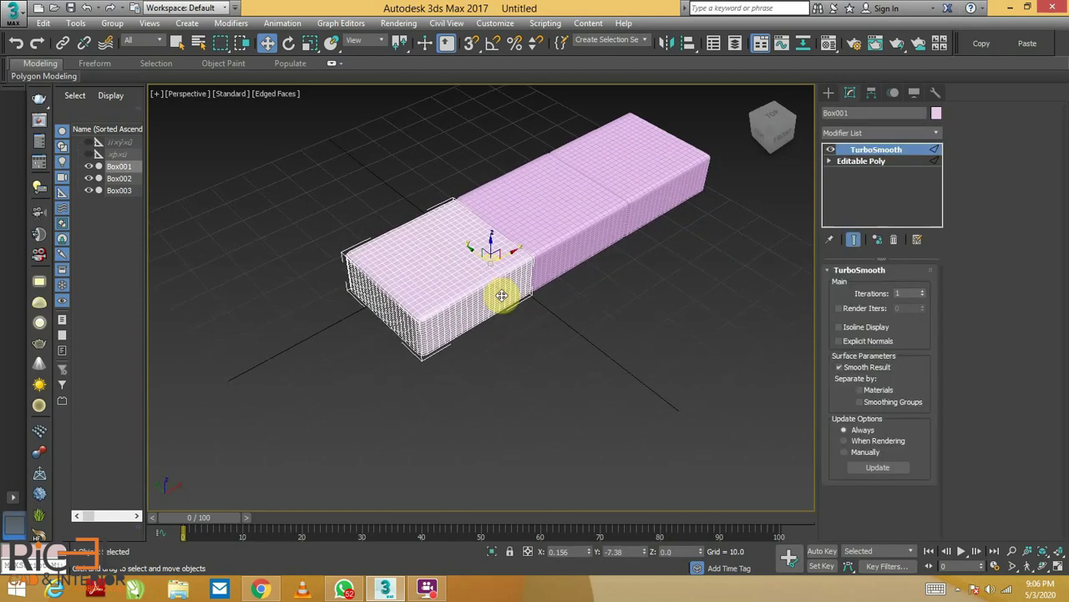
# - Cancel the trial rotate-copy and turn on Angle Snap for exact rotations
pyautogui.press('e')
pyautogui.keyDown('shift'); pyautogui.moveTo(502, 264); pyautogui.dragTo(494, 253); pyautogui.keyUp('shift')
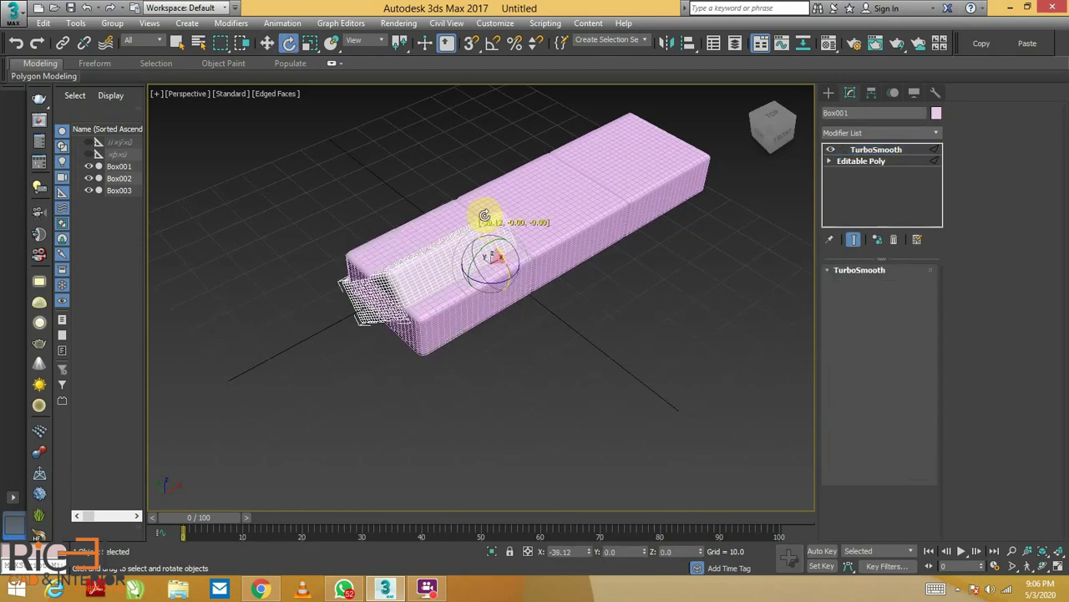
pyautogui.click(611, 215)
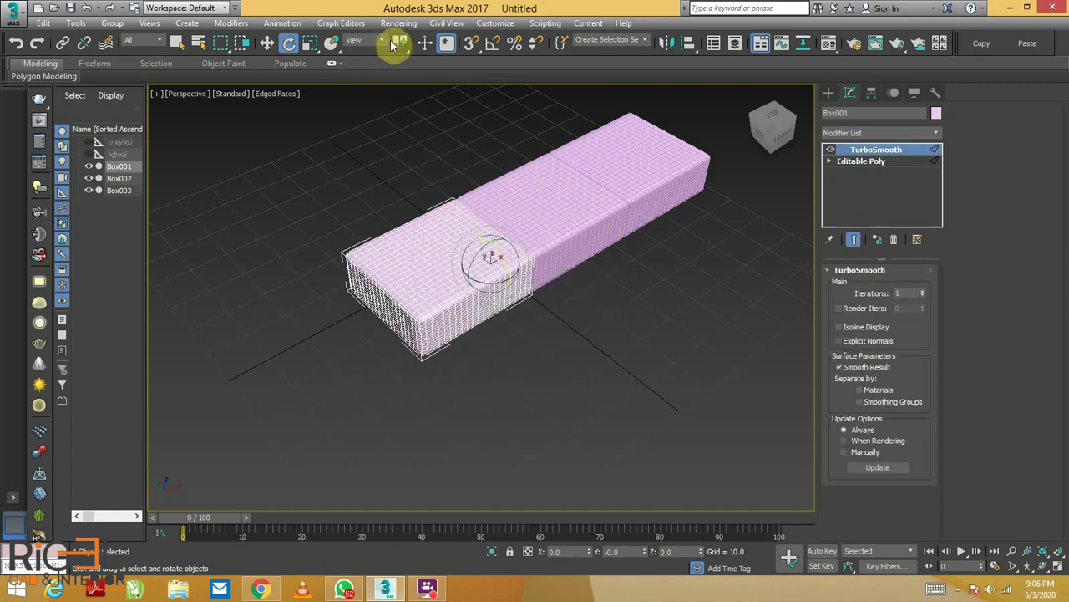
pyautogui.click(471, 43)
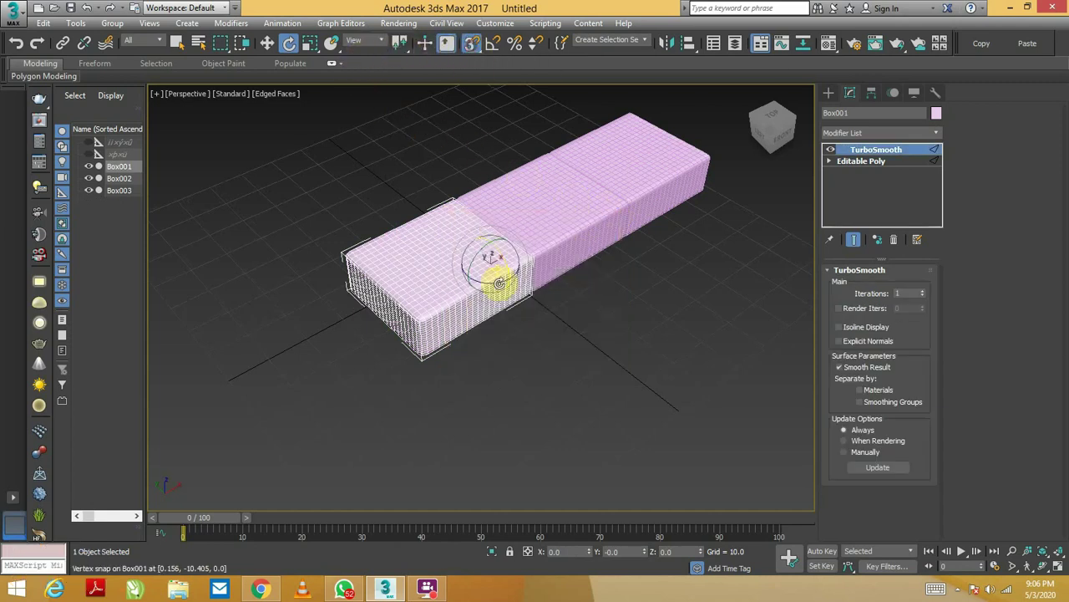
pyautogui.click(471, 42)
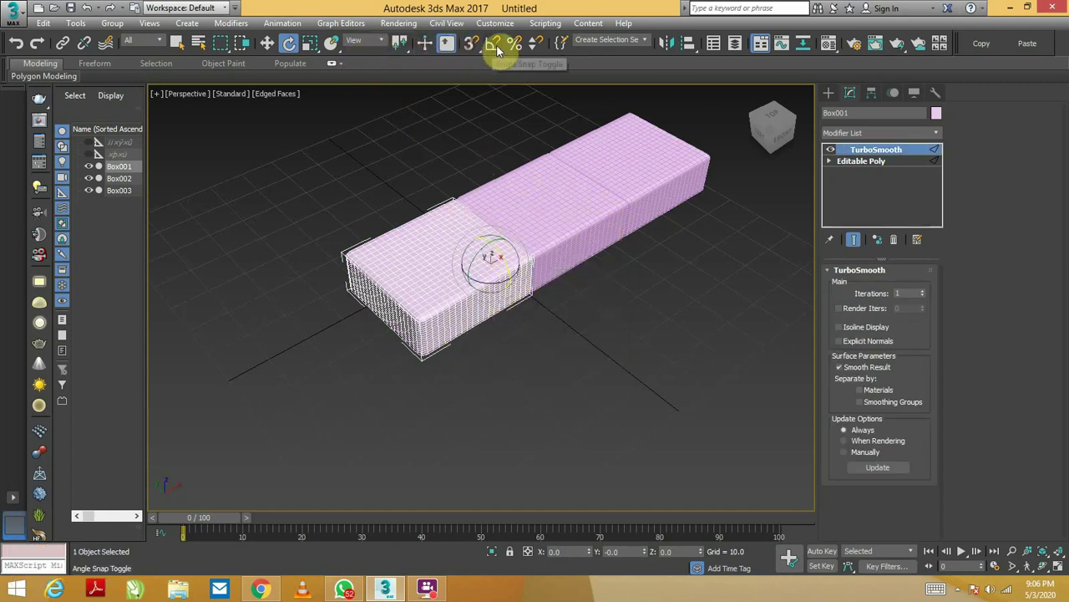
pyautogui.moveTo(504, 263)
pyautogui.mouseDown()
pyautogui.moveTo(485, 204)
pyautogui.moveTo(478, 208)
pyautogui.mouseUp()
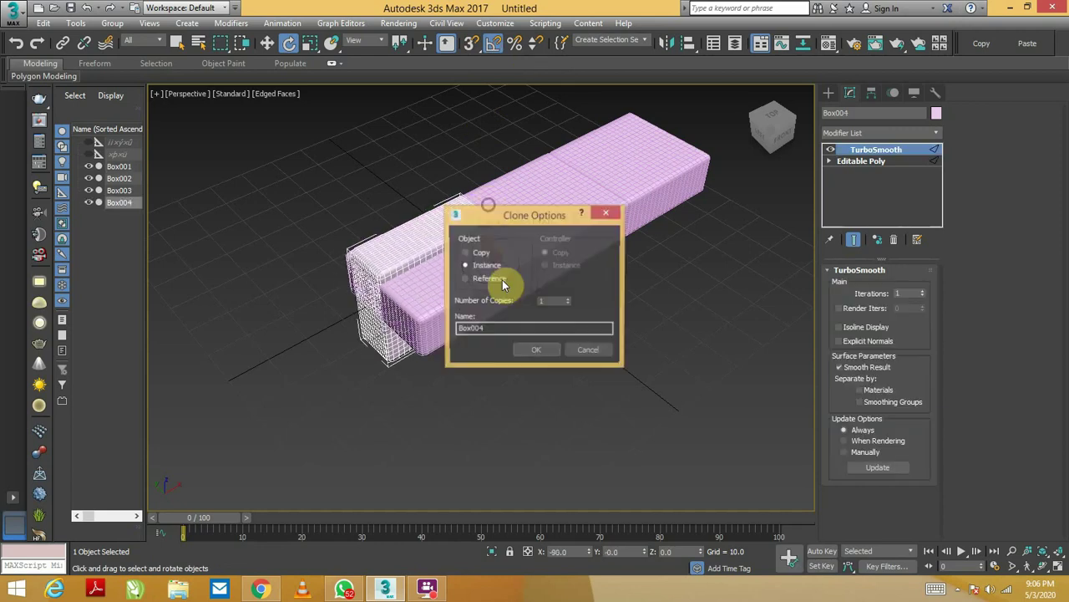
# - Make the −90° rotated instance of the seat and move it behind the seat as a back cushion
pyautogui.click(543, 352)
pyautogui.press('w')
pyautogui.moveTo(486, 246)
pyautogui.mouseDown()
pyautogui.moveTo(473, 206)
pyautogui.moveTo(449, 182)
pyautogui.mouseUp()
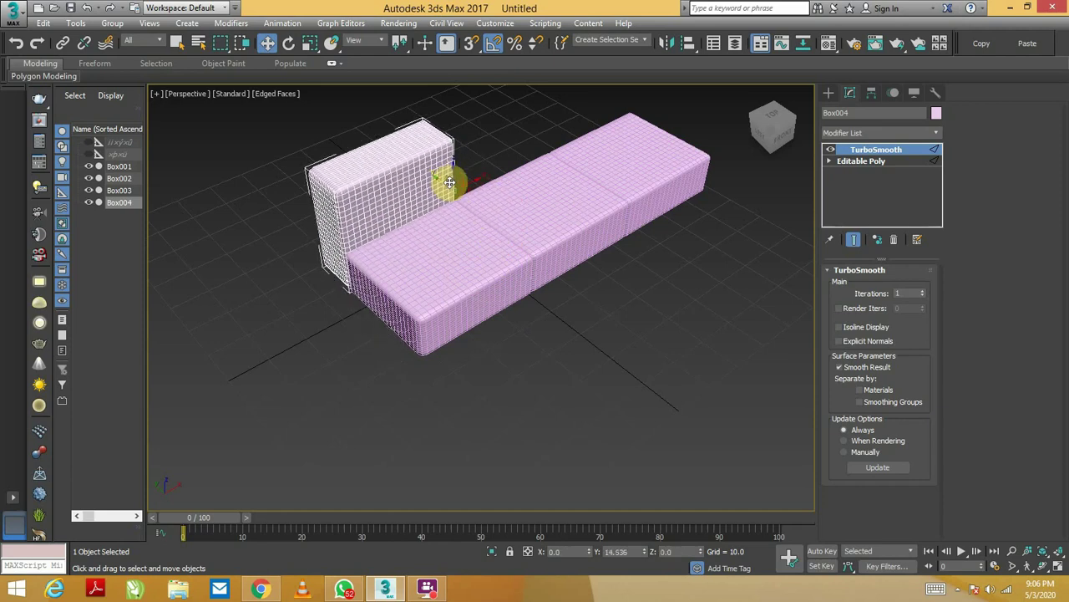
pyautogui.moveTo(525, 221)
pyautogui.keyDown('alt'); pyautogui.mouseDown(button='middle')
pyautogui.moveTo(485, 214)
pyautogui.moveTo(499, 225)
pyautogui.mouseUp(button='middle'); pyautogui.keyUp('alt')
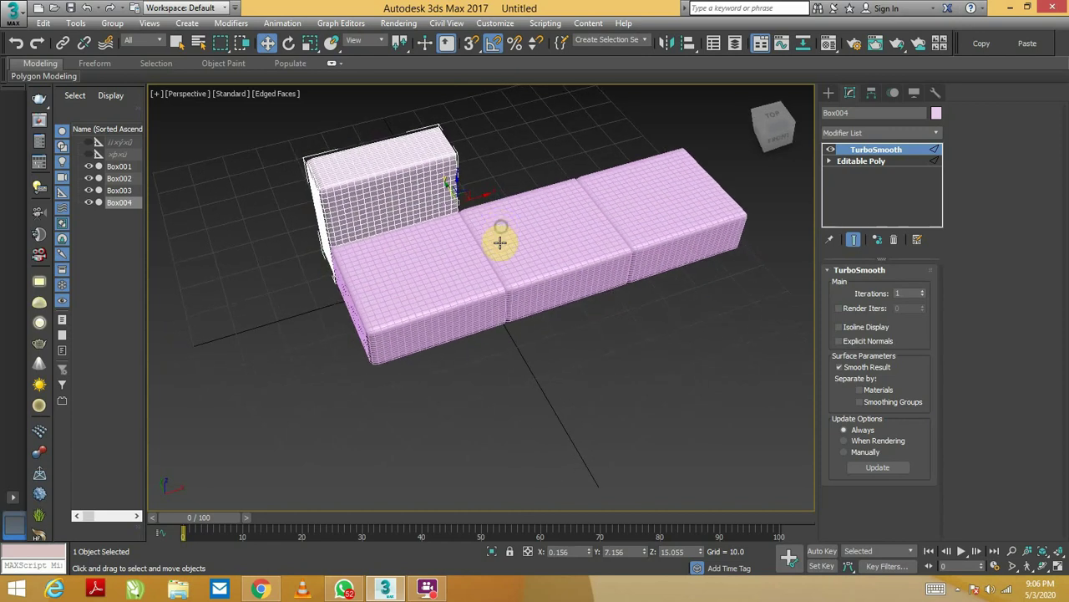
pyautogui.hotkey('ctrl', 'z')
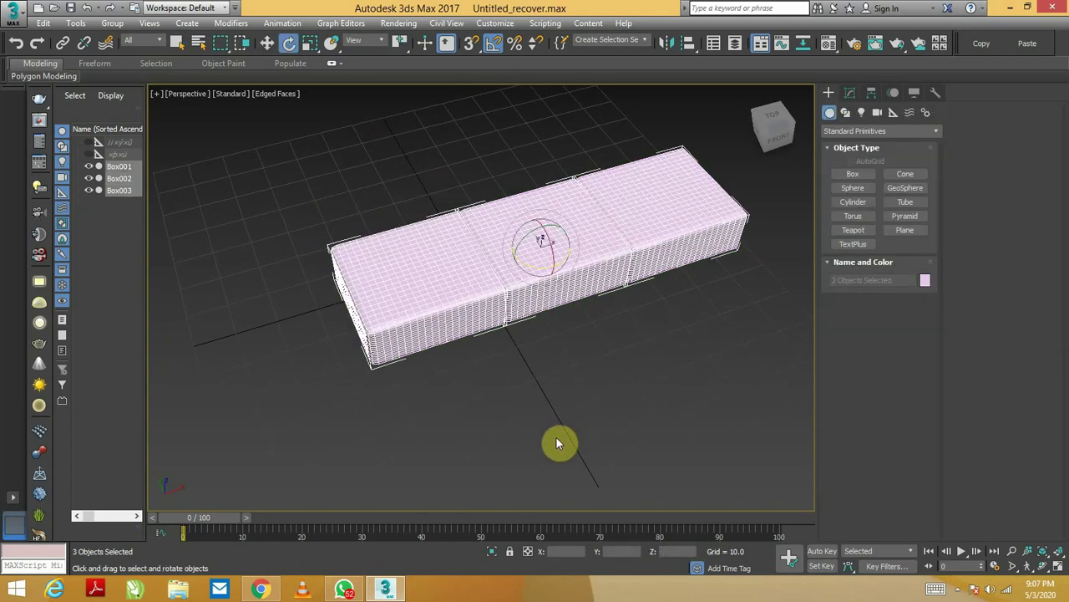
pyautogui.keyDown('alt'); pyautogui.moveTo(558, 442); pyautogui.dragTo(554, 289, button='middle'); pyautogui.keyUp('alt')
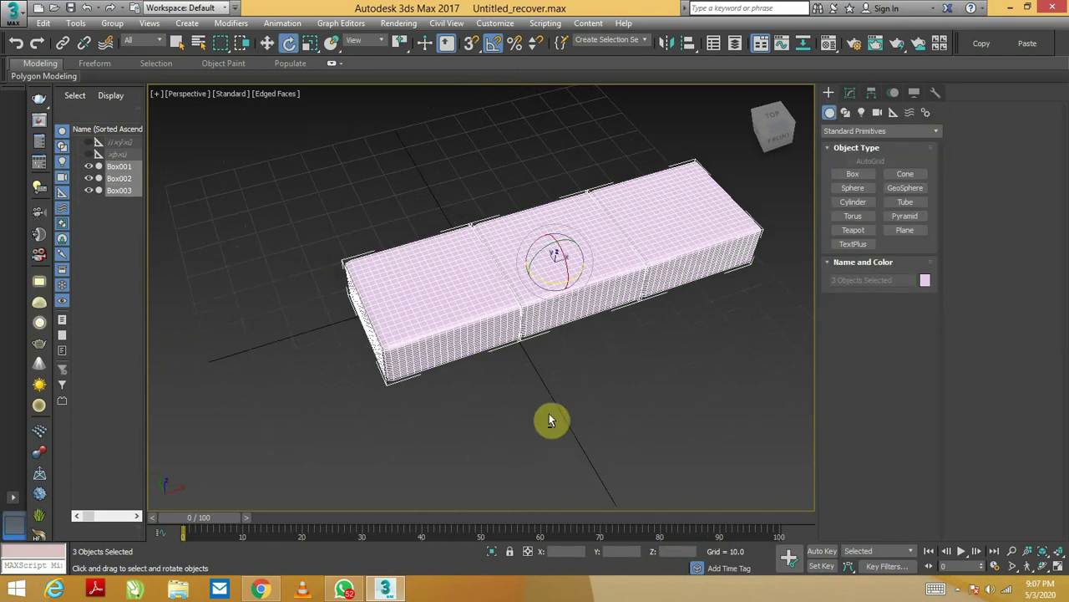
# - Rotate upright copies of the three seat boxes and move them back and up behind the seats
pyautogui.keyDown('shift'); pyautogui.moveTo(570, 268); pyautogui.dragTo(549, 205); pyautogui.keyUp('shift')
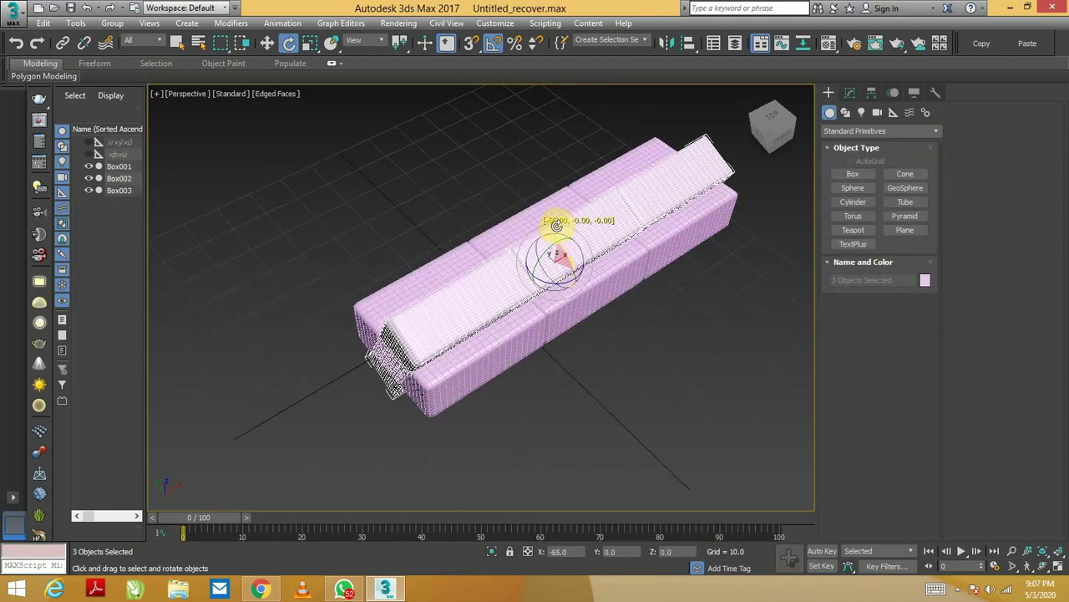
pyautogui.keyDown('shift'); pyautogui.moveTo(551, 205); pyautogui.dragTo(556, 209); pyautogui.keyUp('shift')
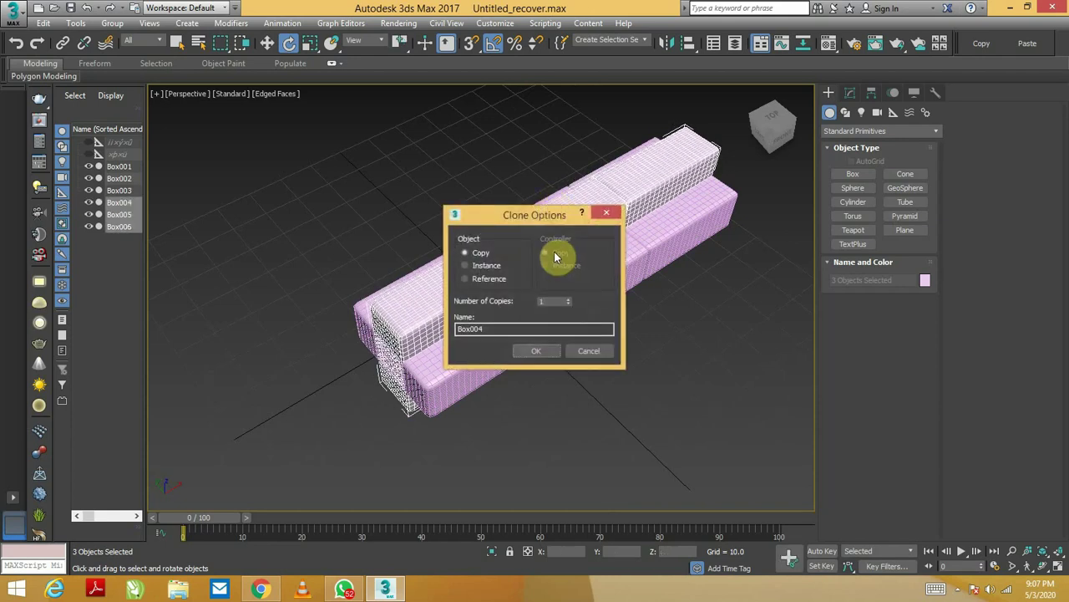
pyautogui.click(528, 350)
pyautogui.press('w')
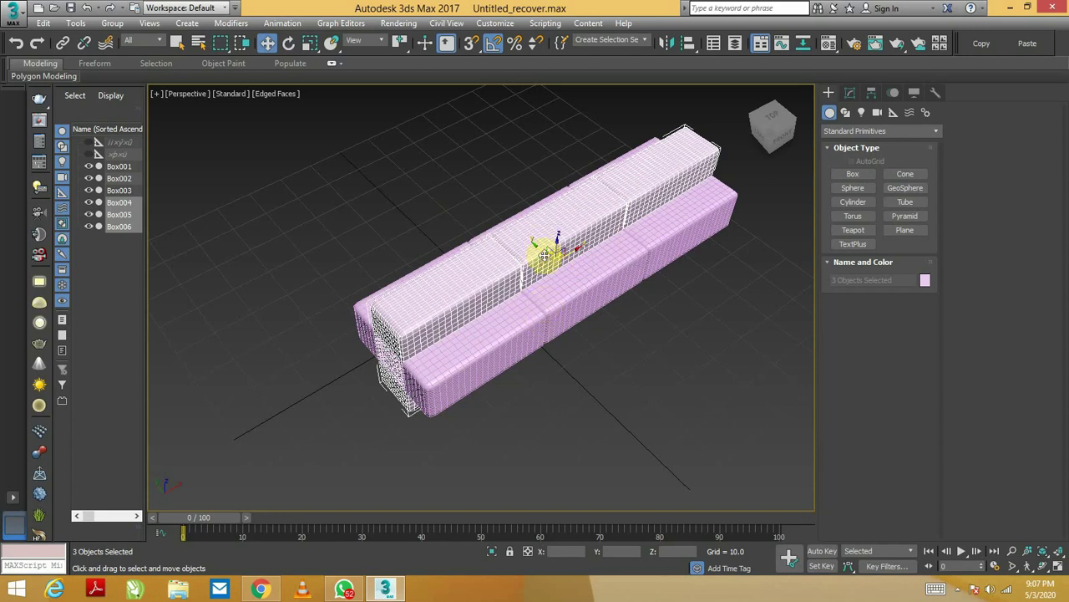
pyautogui.moveTo(541, 245)
pyautogui.mouseDown()
pyautogui.moveTo(516, 173)
pyautogui.moveTo(524, 184)
pyautogui.mouseUp()
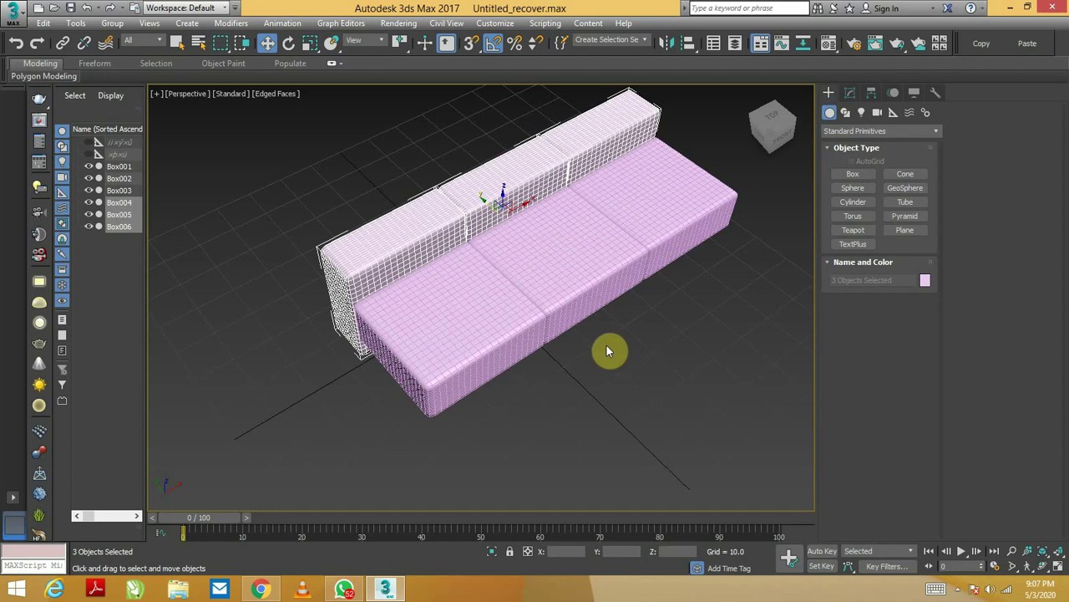
pyautogui.keyDown('alt'); pyautogui.moveTo(549, 377); pyautogui.dragTo(538, 334, button='middle'); pyautogui.keyUp('alt')
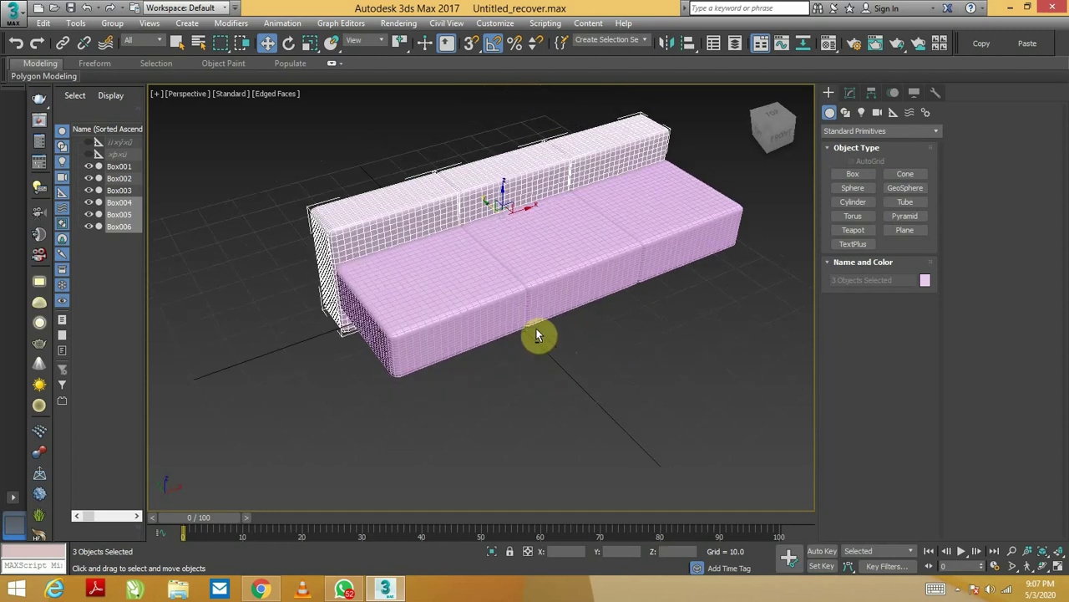
pyautogui.moveTo(506, 188)
pyautogui.mouseDown()
pyautogui.moveTo(509, 166)
pyautogui.moveTo(518, 197)
pyautogui.moveTo(525, 155)
pyautogui.moveTo(541, 149)
pyautogui.mouseUp()
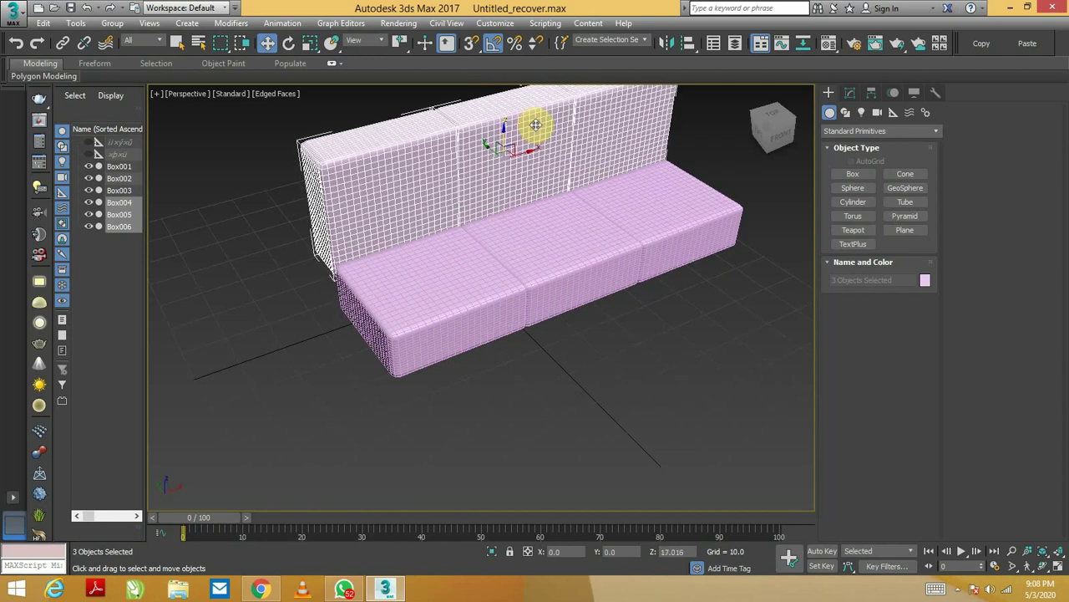
pyautogui.keyDown('alt'); pyautogui.moveTo(542, 150); pyautogui.dragTo(581, 280, button='middle'); pyautogui.keyUp('alt')
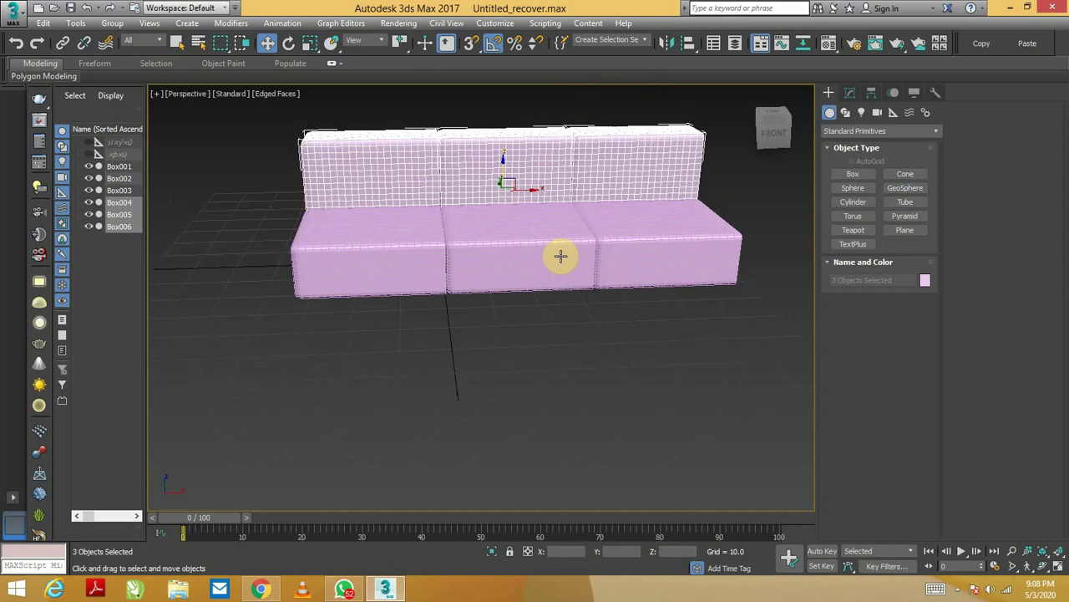
# - Scale the three back cushions up slightly and check the sofa from several angles
pyautogui.press('r')
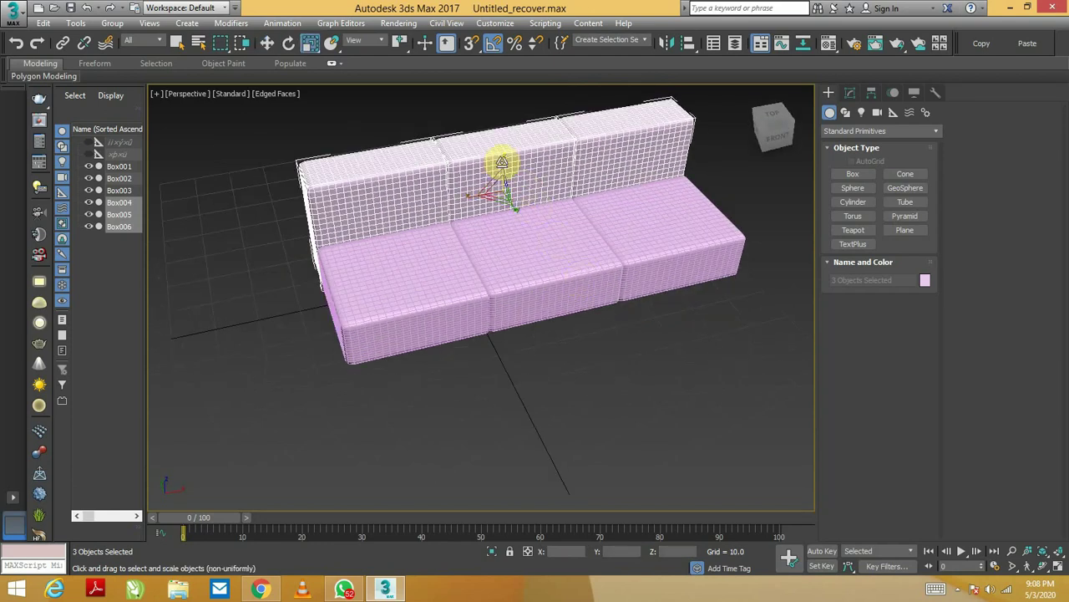
pyautogui.moveTo(501, 161); pyautogui.dragTo(507, 159)
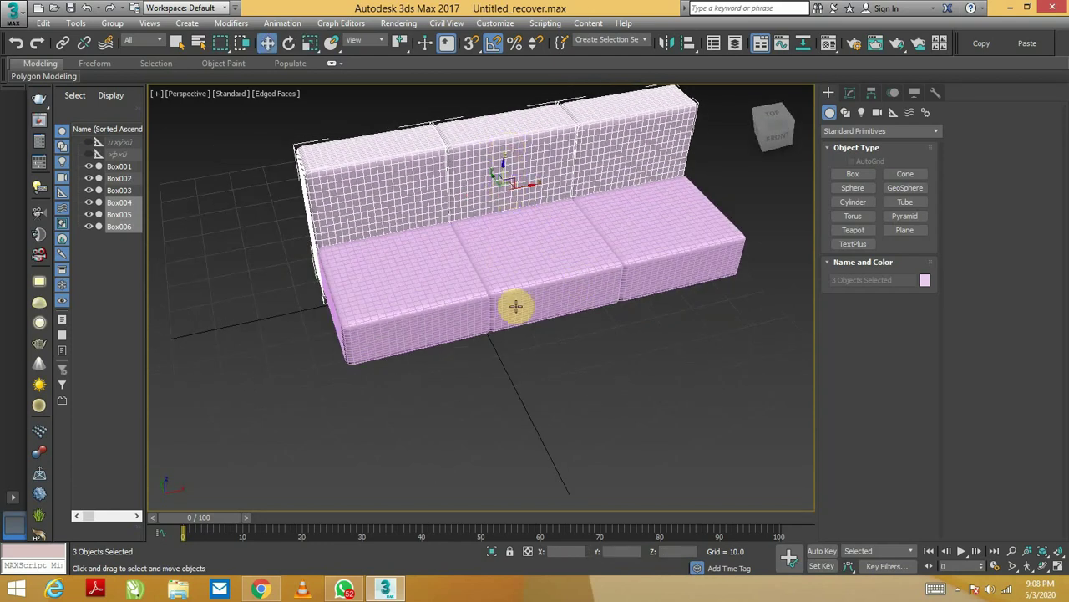
pyautogui.moveTo(507, 326)
pyautogui.keyDown('alt'); pyautogui.mouseDown(button='middle')
pyautogui.moveTo(580, 301)
pyautogui.moveTo(574, 248)
pyautogui.mouseUp(button='middle'); pyautogui.keyUp('alt')
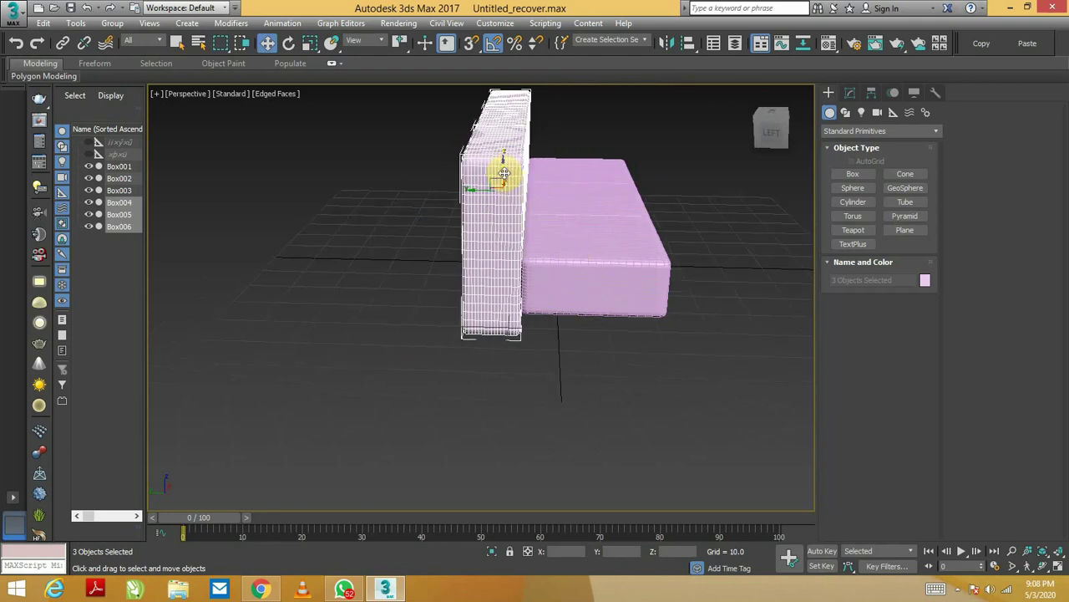
pyautogui.moveTo(525, 175)
pyautogui.keyDown('alt'); pyautogui.mouseDown(button='middle')
pyautogui.moveTo(490, 245)
pyautogui.moveTo(497, 250)
pyautogui.mouseUp(button='middle'); pyautogui.keyUp('alt')
pyautogui.click(544, 382)
pyautogui.moveTo(479, 343)
pyautogui.keyDown('alt'); pyautogui.mouseDown(button='middle')
pyautogui.moveTo(484, 318)
pyautogui.moveTo(544, 316)
pyautogui.moveTo(473, 337)
pyautogui.moveTo(420, 301)
pyautogui.moveTo(470, 362)
pyautogui.moveTo(731, 282)
pyautogui.mouseUp(button='middle'); pyautogui.keyUp('alt')
pyautogui.scroll(3, 420, 301)
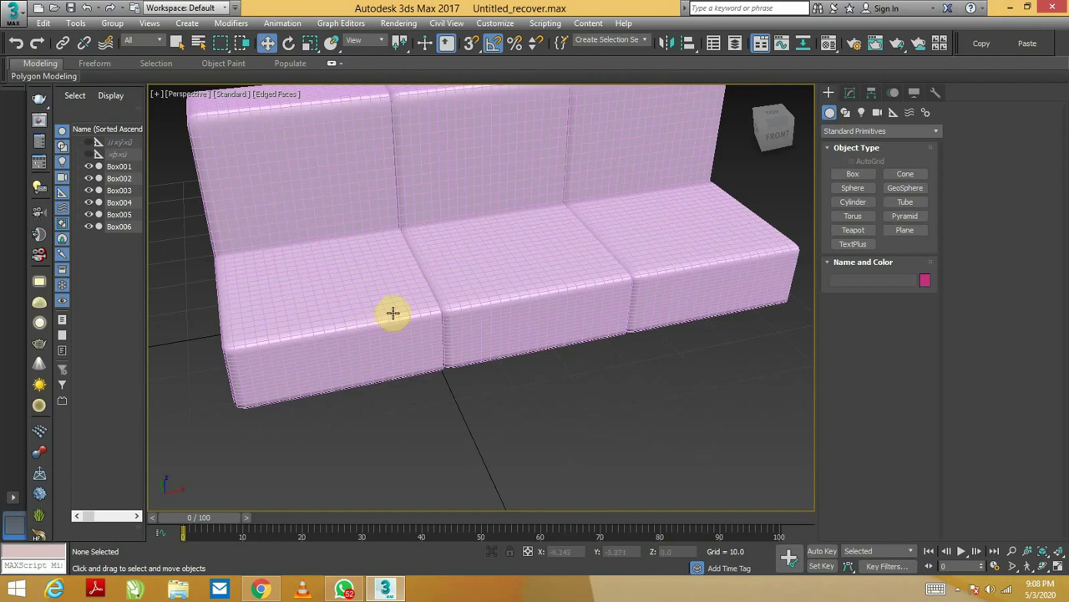
pyautogui.scroll(-2, 392, 312)
pyautogui.click(382, 322)
# - Flatten the three seat cushions to 84% height
pyautogui.keyDown('alt'); pyautogui.moveTo(382, 322); pyautogui.dragTo(470, 301, button='middle'); pyautogui.keyUp('alt')
pyautogui.keyDown('ctrl'); pyautogui.click(470, 301); pyautogui.keyUp('ctrl')
pyautogui.keyDown('ctrl'); pyautogui.click(581, 278); pyautogui.keyUp('ctrl')
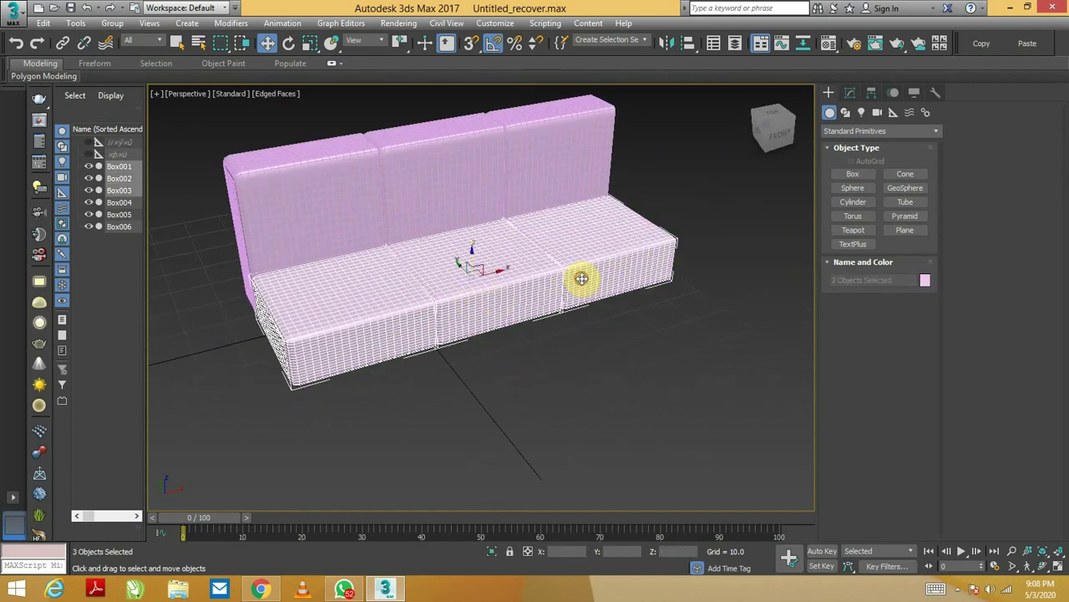
pyautogui.press('r')
pyautogui.moveTo(477, 247); pyautogui.dragTo(475, 269)
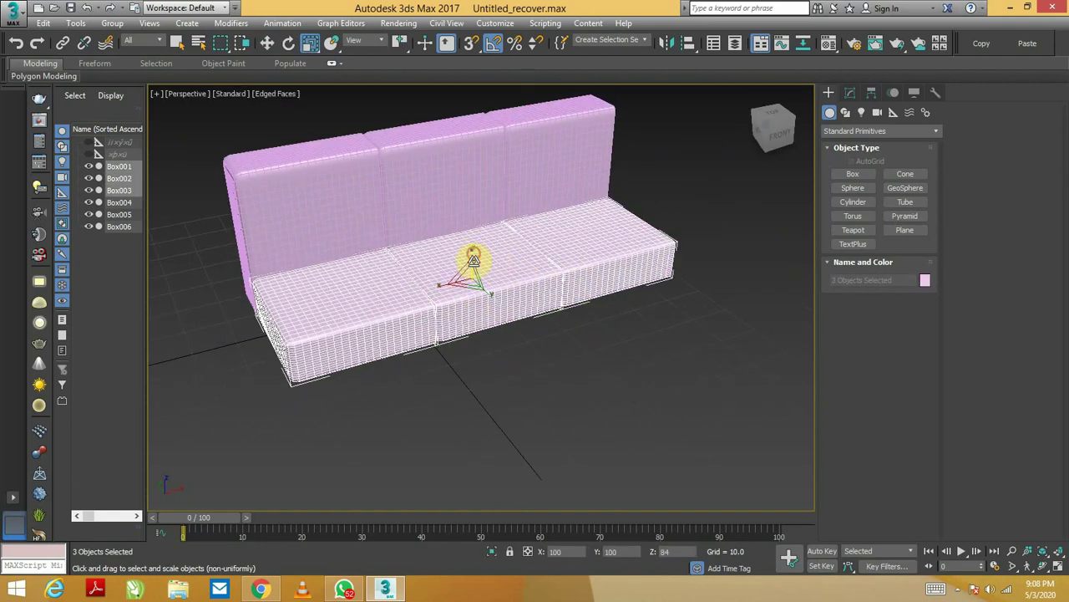
# - Clone the seat cushions upward and scale the copies to about 121% height
pyautogui.moveTo(470, 260); pyautogui.dragTo(475, 232)
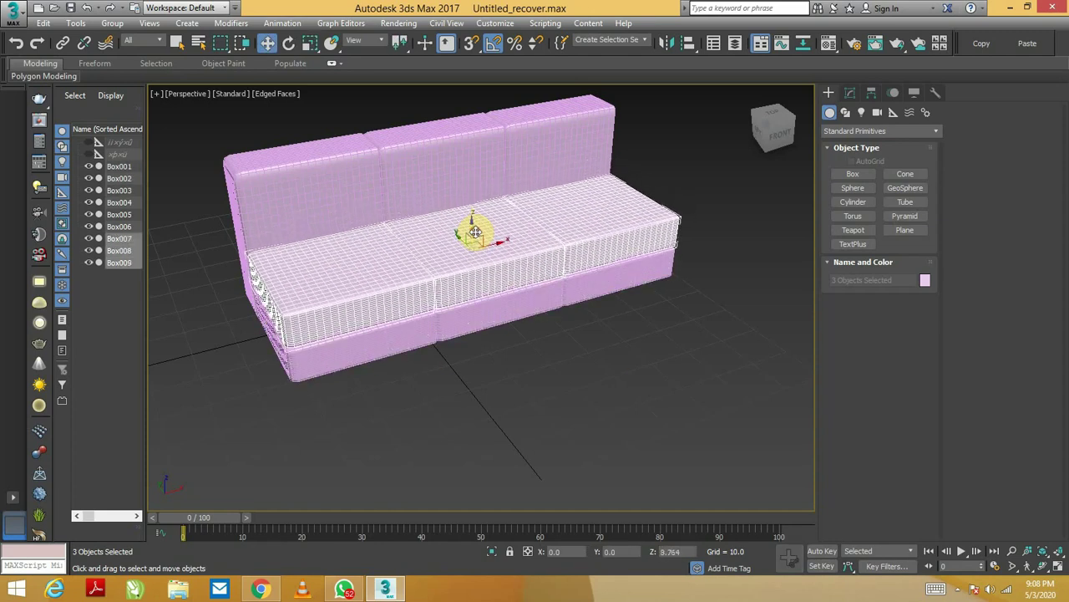
pyautogui.click(535, 351)
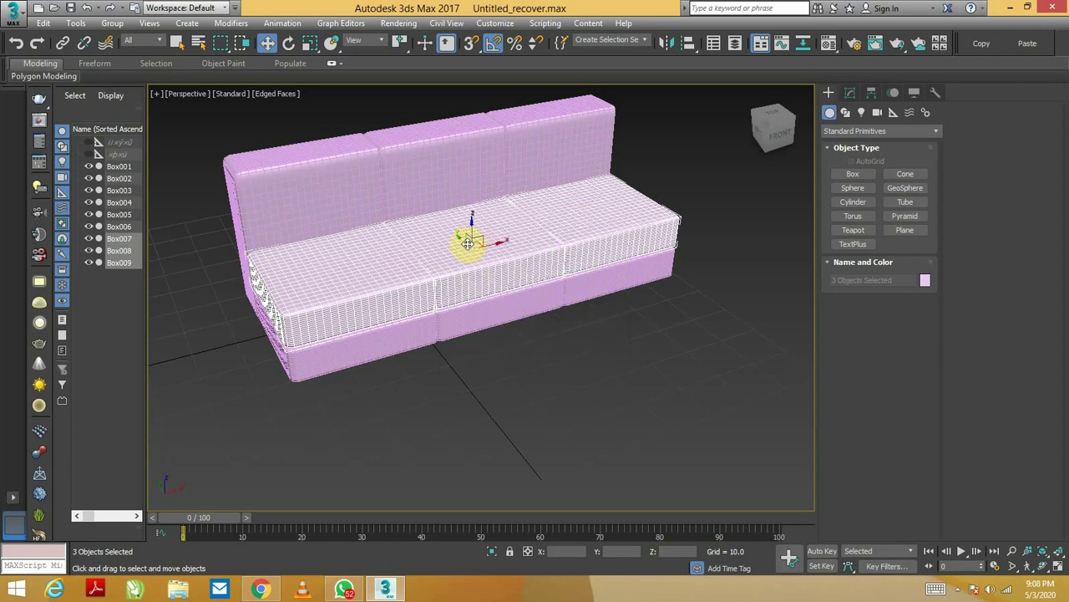
pyautogui.moveTo(470, 223); pyautogui.dragTo(470, 214)
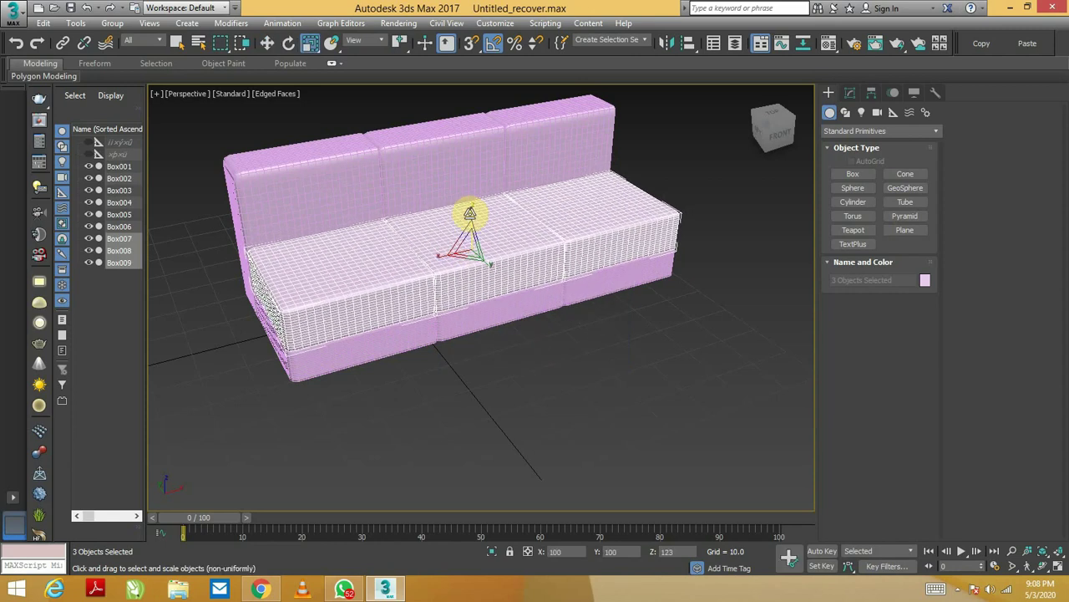
pyautogui.scroll(3, 447, 329)
pyautogui.click(409, 284)
pyautogui.moveTo(420, 306)
pyautogui.keyDown('alt'); pyautogui.mouseDown(button='middle')
pyautogui.moveTo(369, 295)
pyautogui.moveTo(406, 291)
pyautogui.moveTo(424, 315)
pyautogui.mouseUp(button='middle'); pyautogui.keyUp('alt')
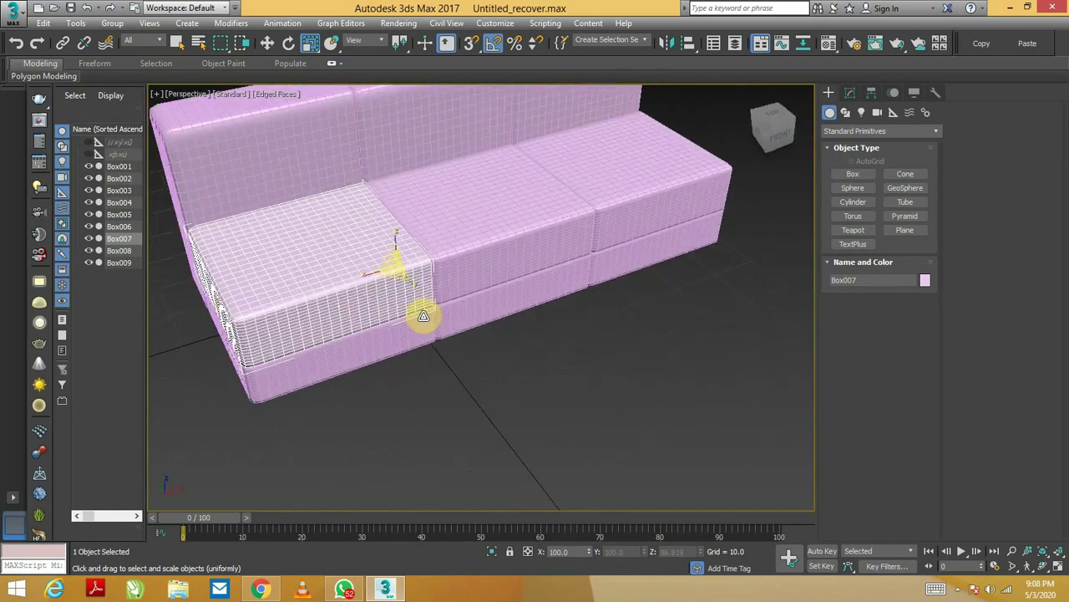
# - Add an FFD 3x3x3 modifier to left seat cushion Box007, then collapse it to Editable Poly
pyautogui.click(850, 93)
pyautogui.click(846, 133)
pyautogui.scroll(-2, 846, 132)
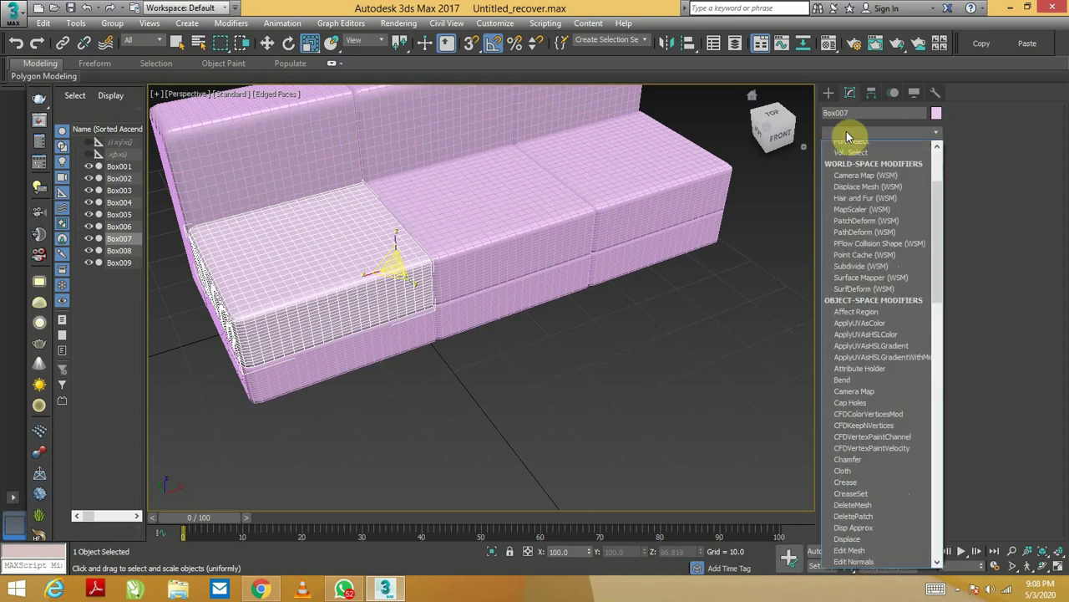
pyautogui.press('f')
pyautogui.click(852, 170)
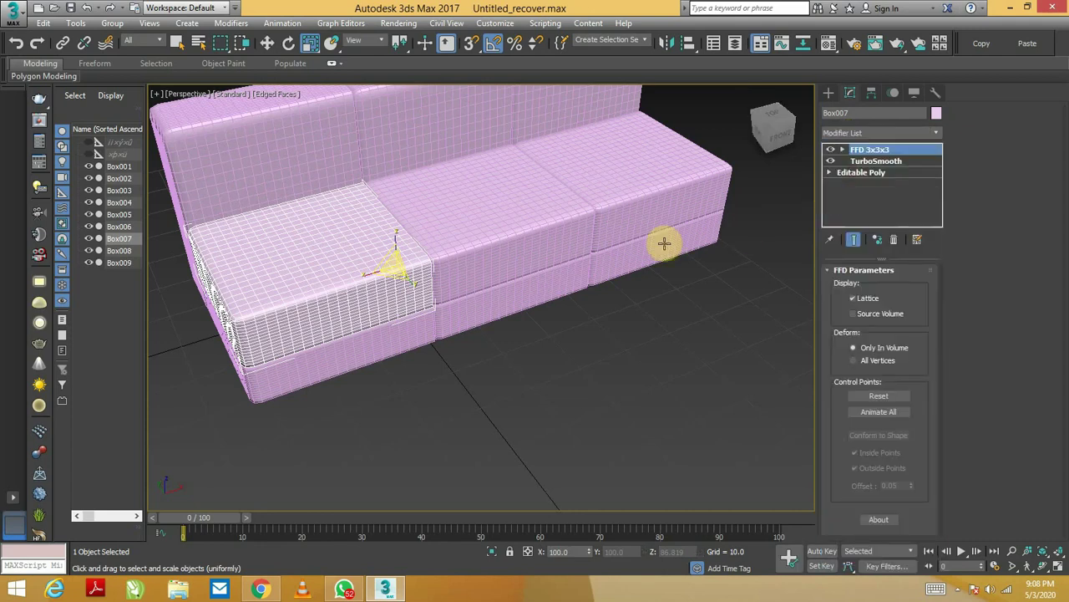
pyautogui.click(267, 44)
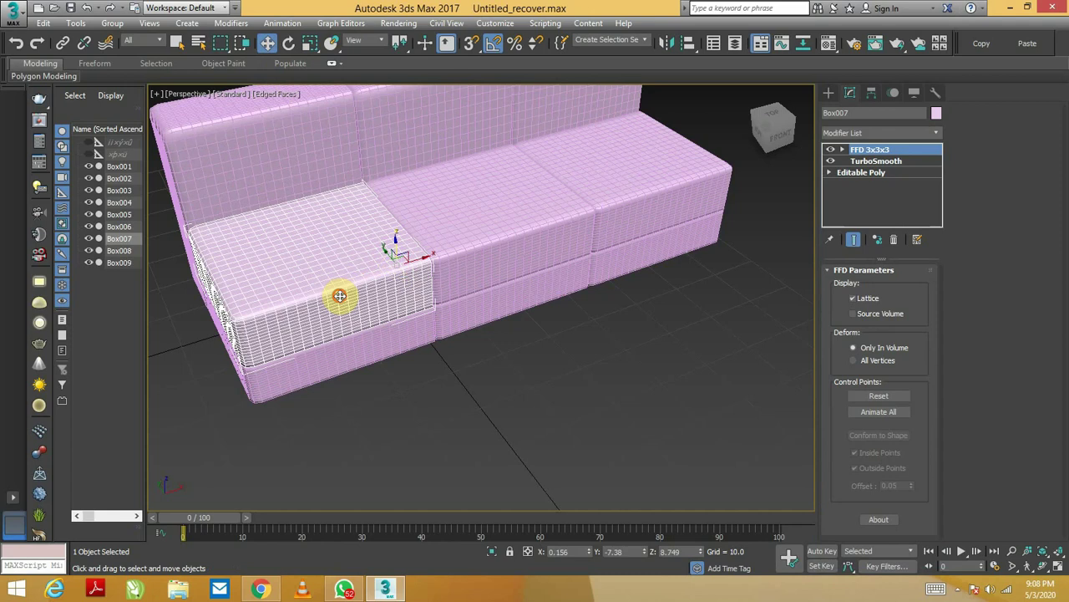
pyautogui.rightClick(342, 251)
pyautogui.click(468, 408)
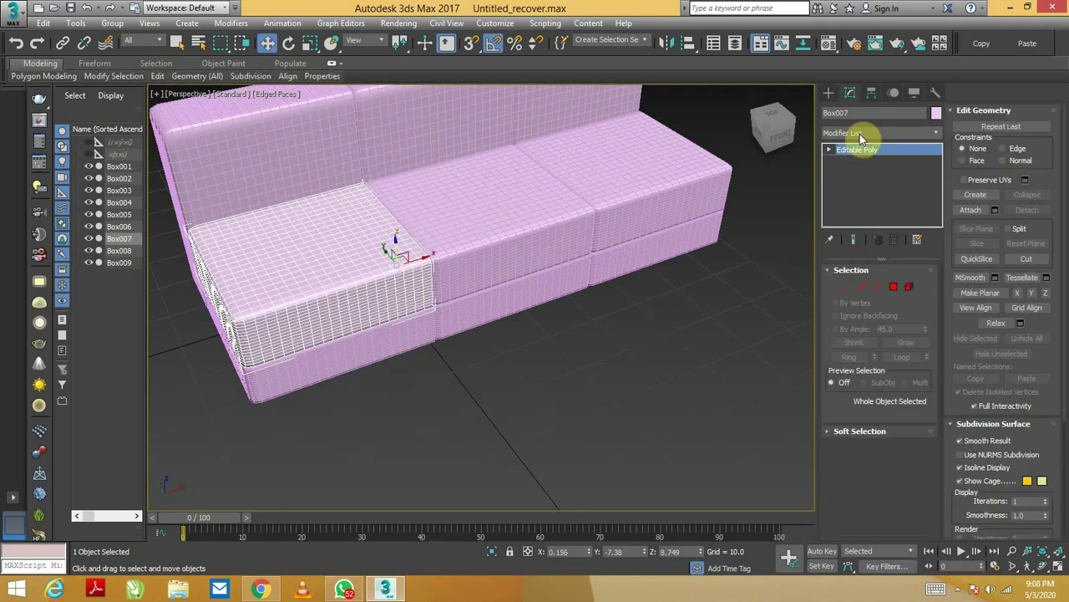
# - Re-add FFD 3x3x3 and raise the centre control point to dome the cushion top
pyautogui.click(860, 133)
pyautogui.scroll(-10, 850, 192)
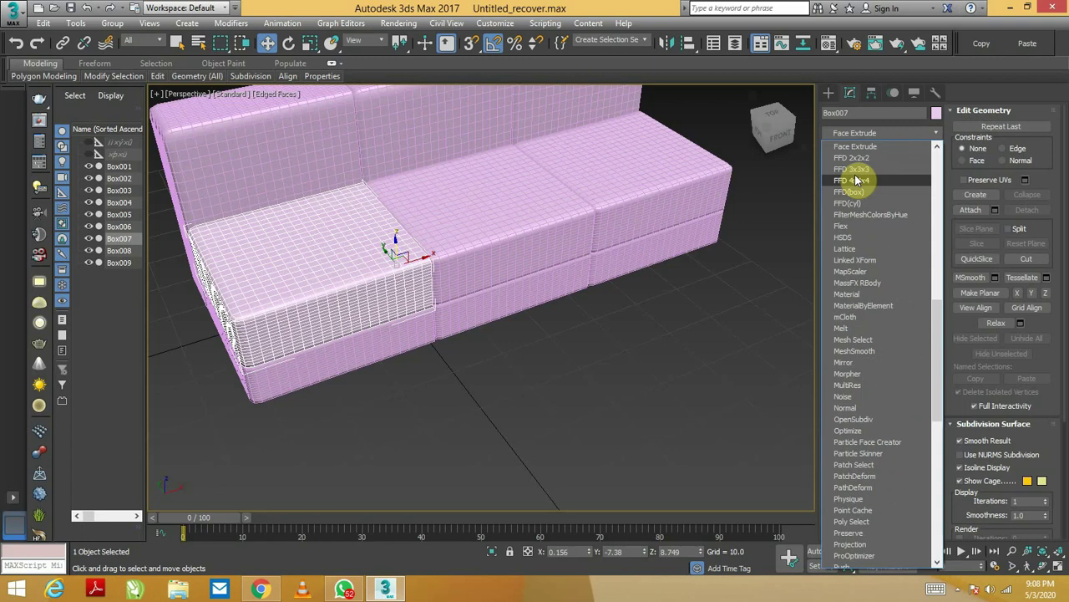
pyautogui.click(841, 192)
pyautogui.moveTo(401, 324)
pyautogui.keyDown('alt'); pyautogui.mouseDown(button='middle')
pyautogui.moveTo(444, 296)
pyautogui.moveTo(530, 312)
pyautogui.moveTo(437, 306)
pyautogui.moveTo(429, 266)
pyautogui.moveTo(454, 329)
pyautogui.moveTo(443, 336)
pyautogui.mouseUp(button='middle'); pyautogui.keyUp('alt')
pyautogui.click(877, 160)
pyautogui.moveTo(401, 275)
pyautogui.keyDown('alt'); pyautogui.mouseDown(button='middle')
pyautogui.moveTo(387, 288)
pyautogui.moveTo(397, 258)
pyautogui.mouseUp(button='middle'); pyautogui.keyUp('alt')
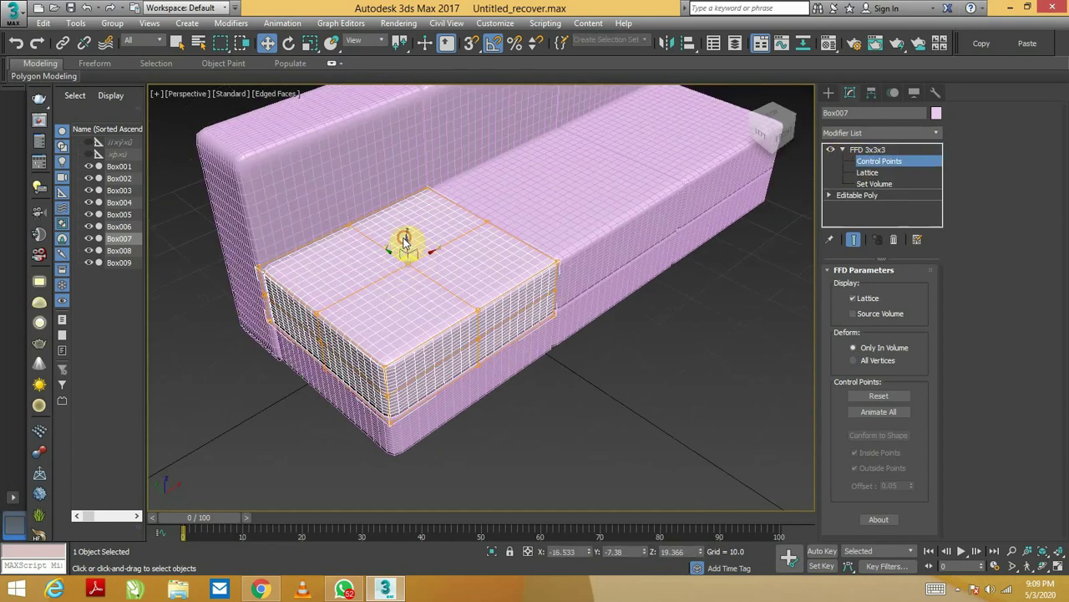
pyautogui.moveTo(411, 249); pyautogui.dragTo(409, 168)
pyautogui.moveTo(466, 279)
pyautogui.keyDown('alt'); pyautogui.mouseDown(button='middle')
pyautogui.moveTo(442, 234)
pyautogui.moveTo(420, 223)
pyautogui.moveTo(425, 251)
pyautogui.moveTo(513, 270)
pyautogui.moveTo(537, 262)
pyautogui.moveTo(528, 262)
pyautogui.mouseUp(button='middle'); pyautogui.keyUp('alt')
pyautogui.moveTo(261, 242)
pyautogui.keyDown('alt'); pyautogui.mouseDown(button='middle')
pyautogui.moveTo(437, 282)
pyautogui.moveTo(365, 281)
pyautogui.mouseUp(button='middle'); pyautogui.keyUp('alt')
pyautogui.moveTo(609, 306); pyautogui.dragTo(450, 347, button='middle')
# - Reselect the domed seat cushion and raise its top lattice point further to reshape the dome
pyautogui.click(486, 332)
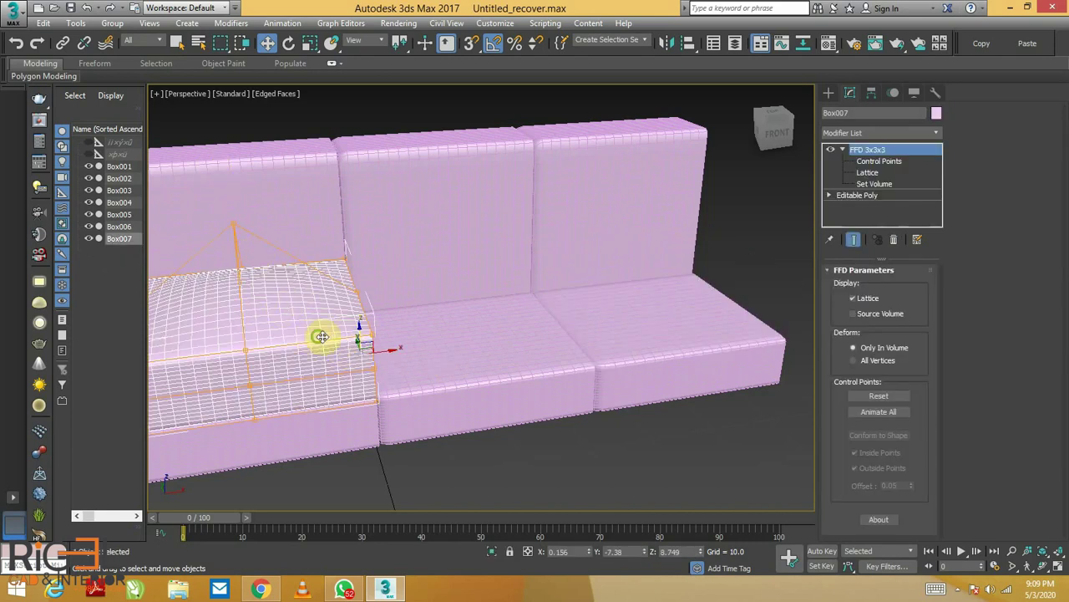
pyautogui.keyDown('alt'); pyautogui.moveTo(322, 337); pyautogui.dragTo(444, 346, button='middle'); pyautogui.keyUp('alt')
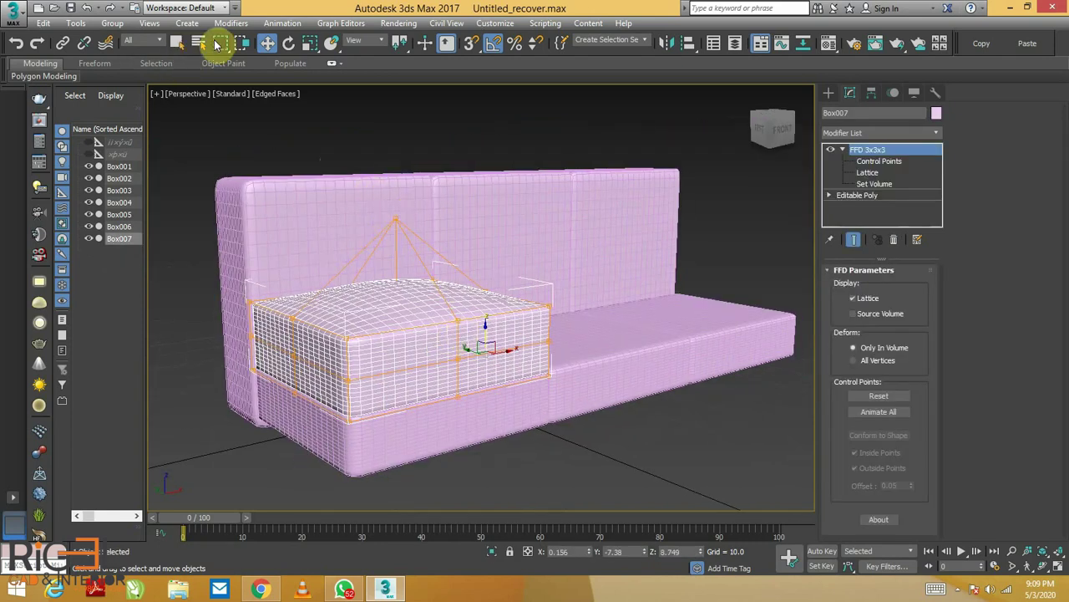
pyautogui.click(398, 230)
pyautogui.click(406, 270)
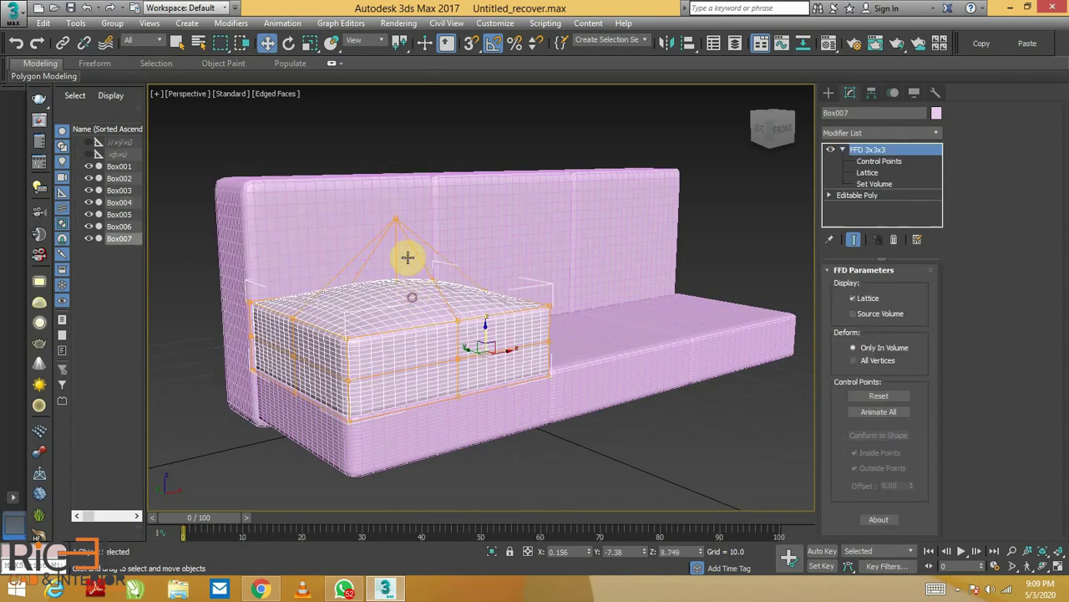
pyautogui.click(878, 161)
pyautogui.click(396, 214)
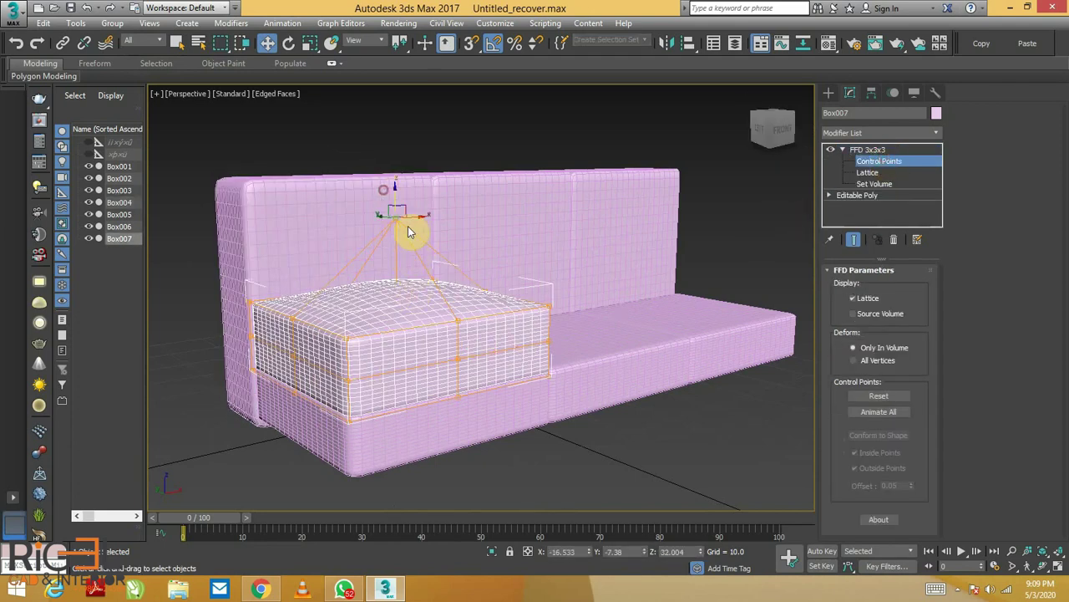
pyautogui.moveTo(396, 201); pyautogui.dragTo(393, 196)
pyautogui.moveTo(392, 199)
pyautogui.keyDown('alt'); pyautogui.mouseDown(button='middle')
pyautogui.moveTo(467, 291)
pyautogui.moveTo(554, 251)
pyautogui.mouseUp(button='middle'); pyautogui.keyUp('alt')
# - Collapse the domed cushion to Editable Poly and Shift-drag a copy toward the middle seat
pyautogui.rightClick(401, 262)
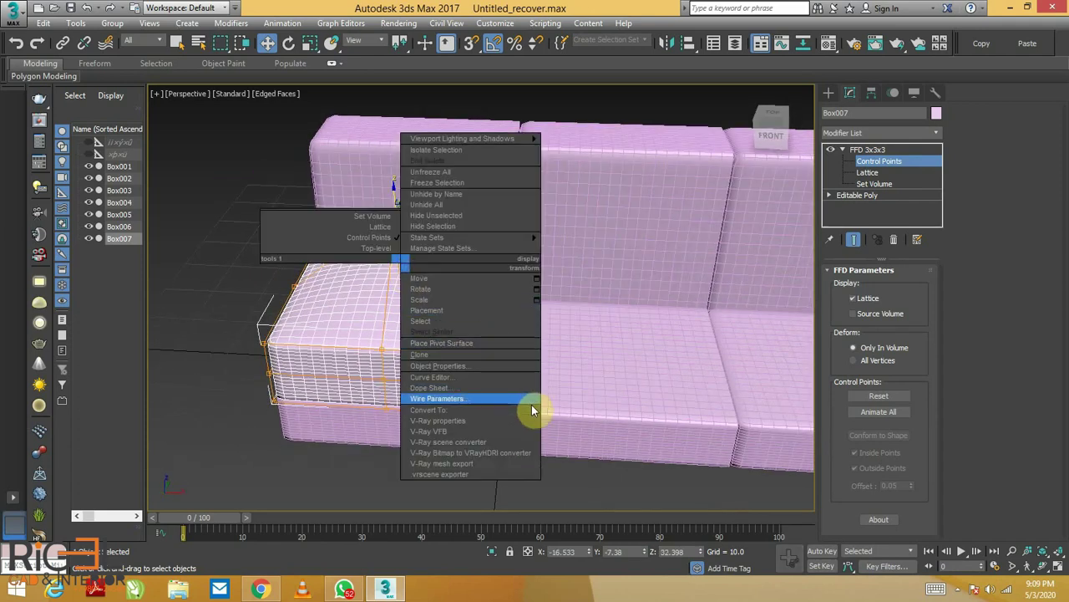
pyautogui.click(574, 413)
pyautogui.moveTo(573, 425)
pyautogui.keyDown('alt'); pyautogui.mouseDown(button='middle')
pyautogui.moveTo(518, 463)
pyautogui.moveTo(479, 363)
pyautogui.moveTo(463, 363)
pyautogui.mouseUp(button='middle'); pyautogui.keyUp('alt')
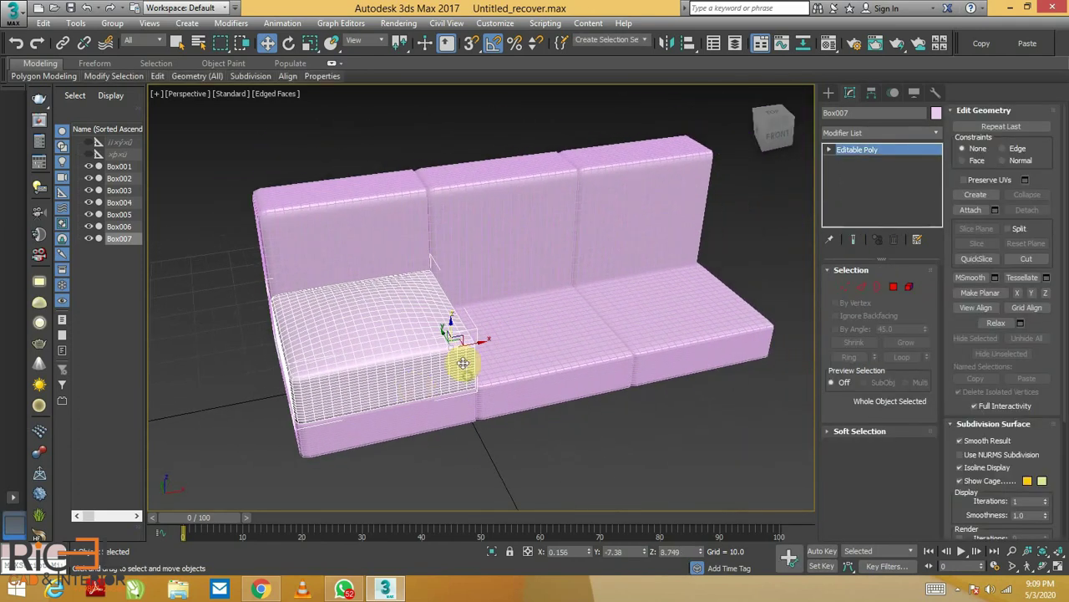
pyautogui.keyDown('shift'); pyautogui.moveTo(470, 344); pyautogui.dragTo(615, 333); pyautogui.keyUp('shift')
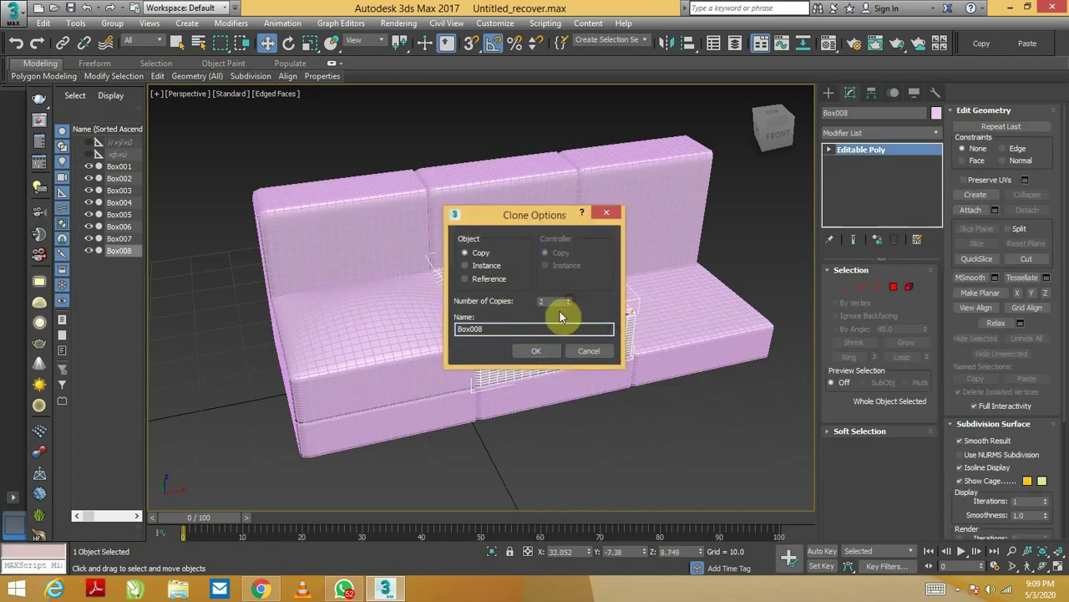
# - Make 2 copies of the domed cushion to fill the middle and right seats
pyautogui.click(536, 350)
pyautogui.click(618, 428)
pyautogui.moveTo(621, 431)
pyautogui.keyDown('alt'); pyautogui.mouseDown(button='middle')
pyautogui.moveTo(632, 399)
pyautogui.moveTo(647, 401)
pyautogui.moveTo(653, 439)
pyautogui.moveTo(530, 362)
pyautogui.mouseUp(button='middle'); pyautogui.keyUp('alt')
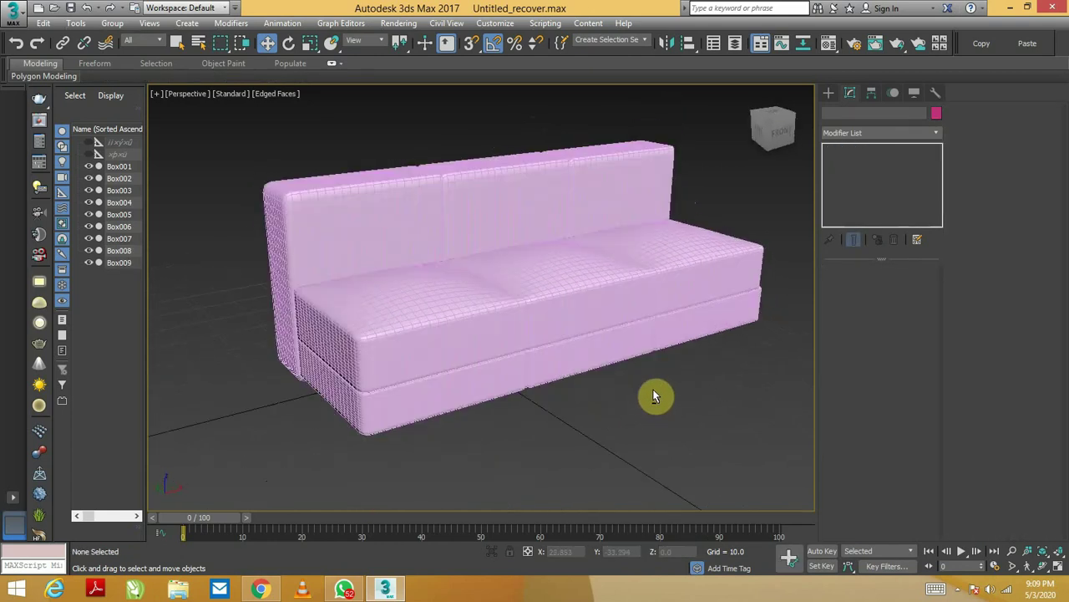
pyautogui.keyDown('alt'); pyautogui.moveTo(471, 345); pyautogui.dragTo(471, 344, button='middle'); pyautogui.keyUp('alt')
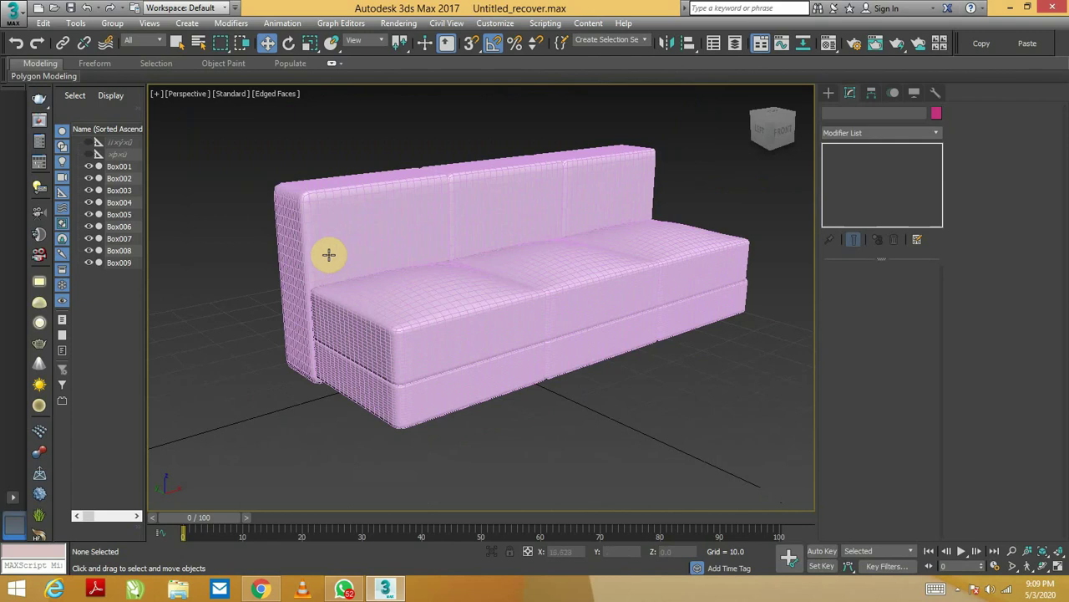
# - Scale the three back cushions thinner, then select the left back cushion
pyautogui.click(328, 255)
pyautogui.keyDown('alt'); pyautogui.moveTo(348, 262); pyautogui.dragTo(377, 178, button='middle'); pyautogui.keyUp('alt')
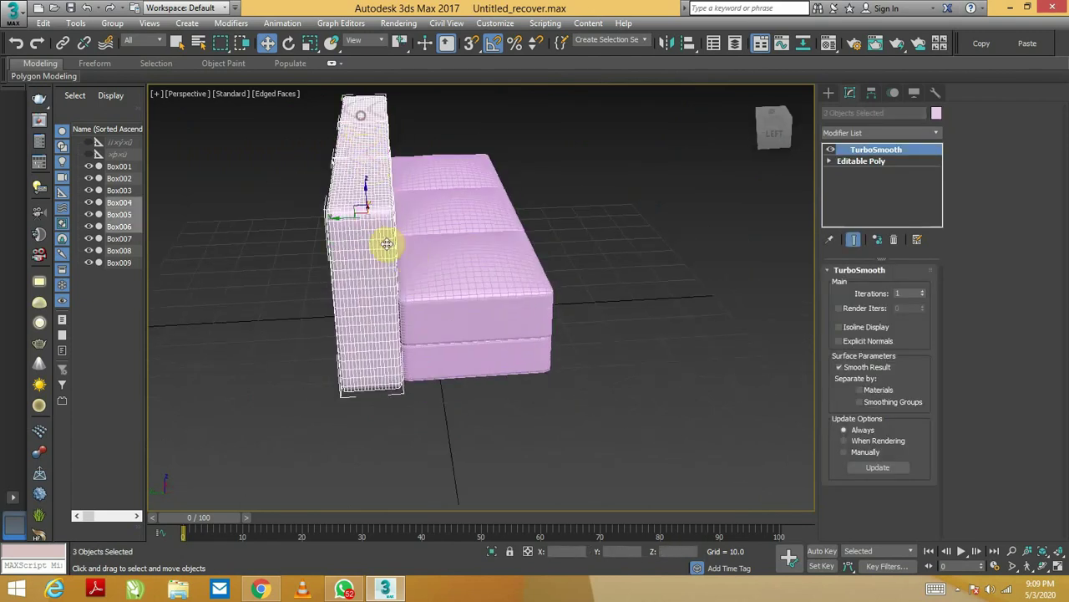
pyautogui.press('r')
pyautogui.moveTo(334, 214); pyautogui.dragTo(373, 243)
pyautogui.press('w')
pyautogui.moveTo(495, 333)
pyautogui.keyDown('alt'); pyautogui.mouseDown(button='middle')
pyautogui.moveTo(401, 342)
pyautogui.moveTo(530, 329)
pyautogui.moveTo(348, 353)
pyautogui.mouseUp(button='middle'); pyautogui.keyUp('alt')
pyautogui.click(344, 358)
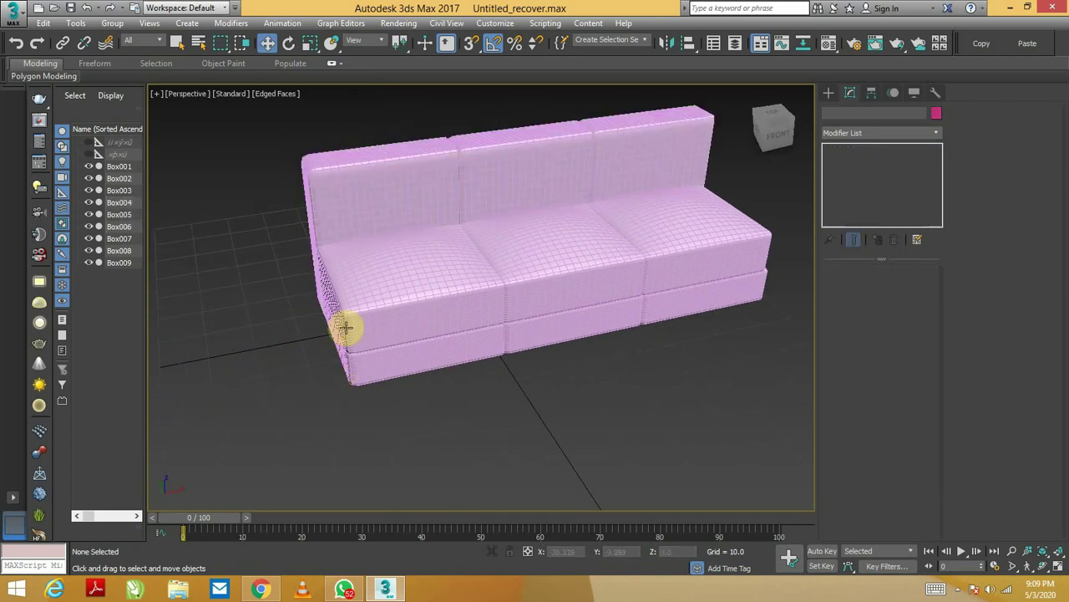
pyautogui.click(351, 217)
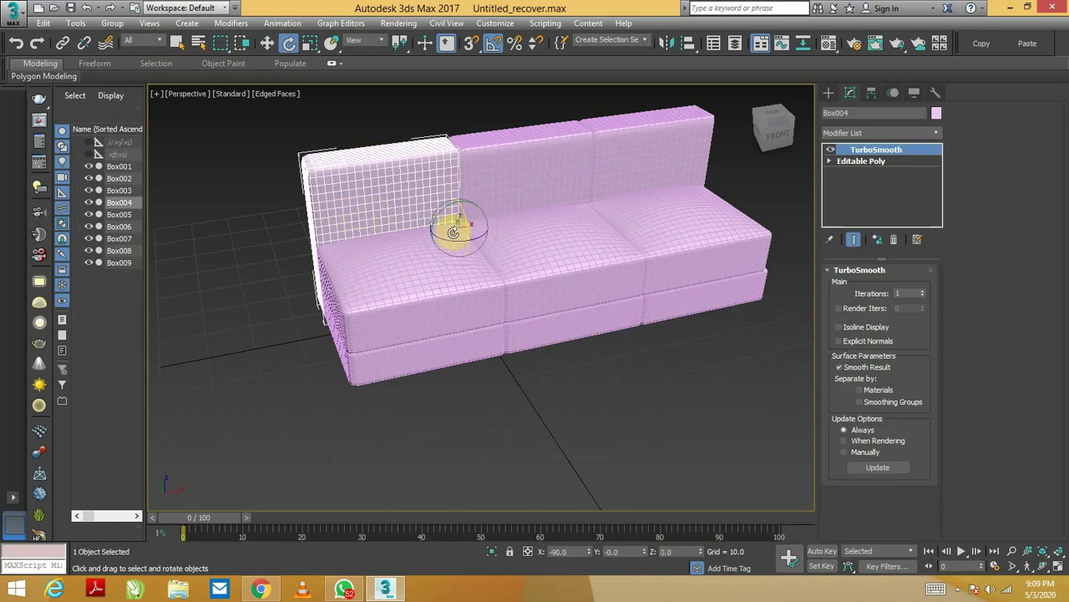
# - Clone the left back cushion with a -90° rotation as Box010
pyautogui.keyDown('shift'); pyautogui.moveTo(442, 232); pyautogui.dragTo(402, 237); pyautogui.keyUp('shift')
pyautogui.click(611, 215)
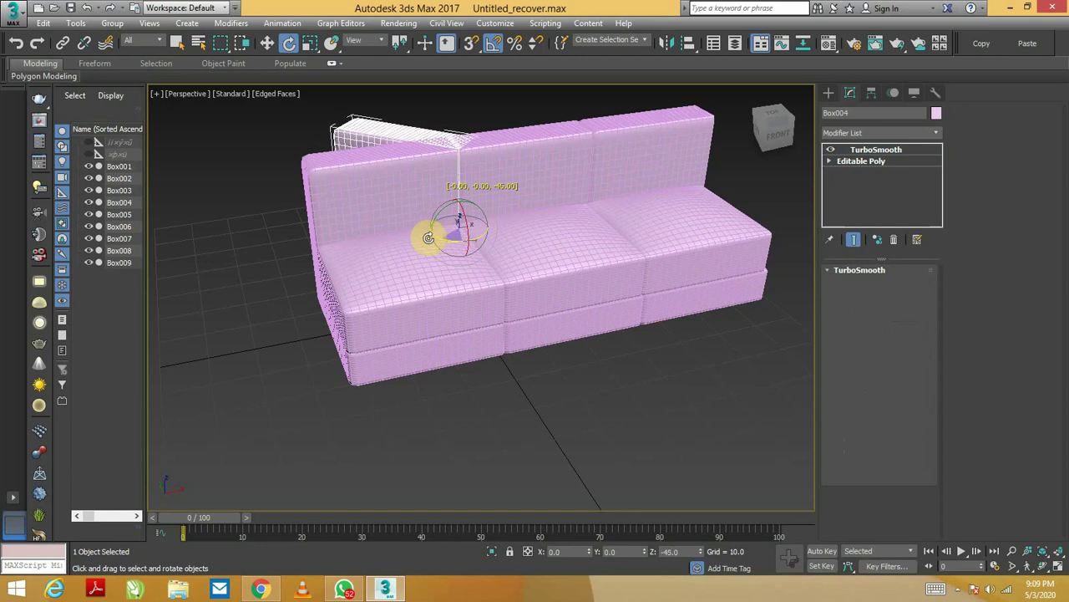
pyautogui.keyDown('shift'); pyautogui.moveTo(400, 237); pyautogui.dragTo(401, 237); pyautogui.keyUp('shift')
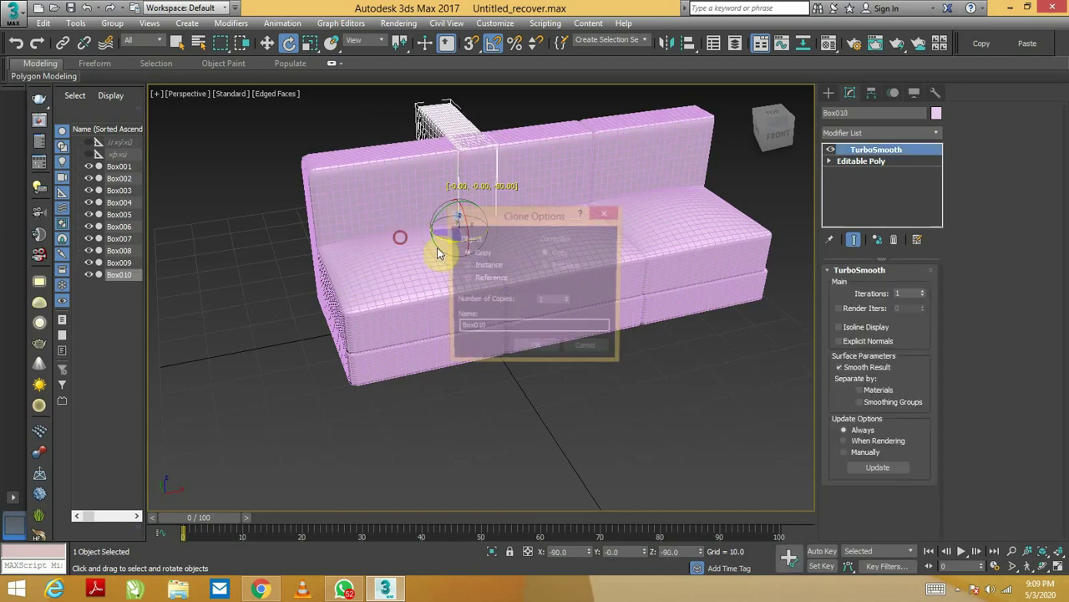
pyautogui.click(532, 351)
# - Move Box010 to the sofa's left end as an armrest
pyautogui.press('w')
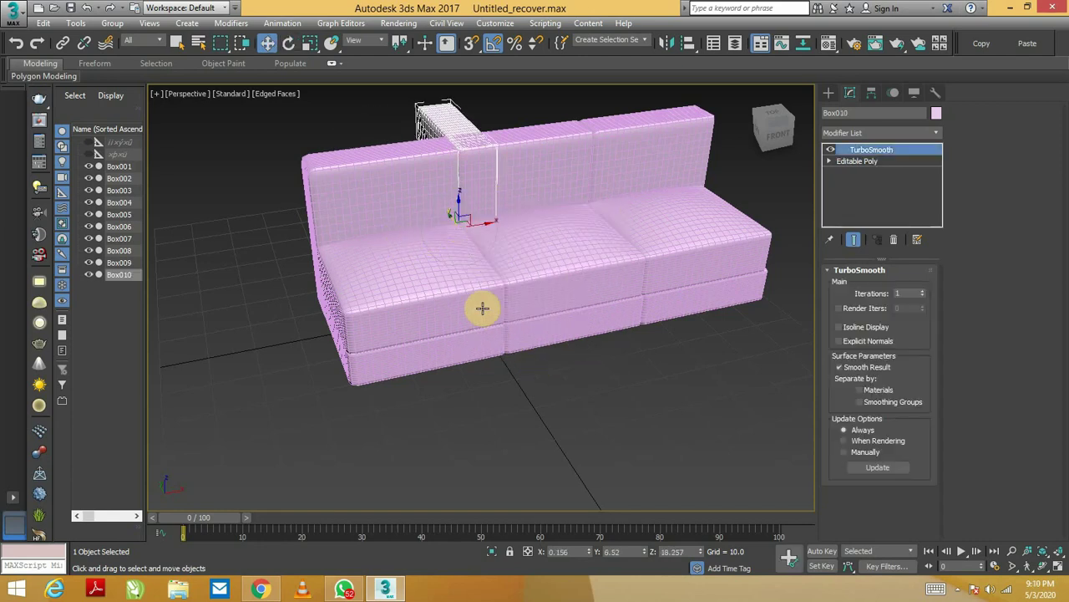
pyautogui.keyDown('alt'); pyautogui.moveTo(477, 298); pyautogui.dragTo(474, 230, button='middle'); pyautogui.keyUp('alt')
pyautogui.moveTo(454, 221); pyautogui.dragTo(562, 381)
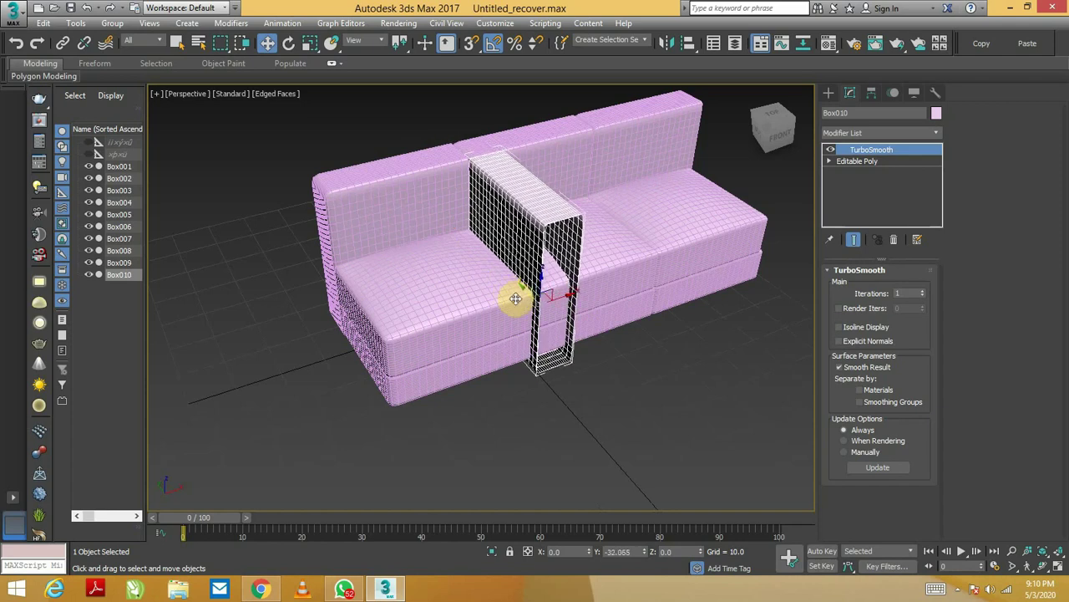
pyautogui.moveTo(563, 380)
pyautogui.keyDown('alt'); pyautogui.mouseDown(button='middle')
pyautogui.moveTo(652, 360)
pyautogui.moveTo(511, 348)
pyautogui.moveTo(592, 354)
pyautogui.mouseUp(button='middle'); pyautogui.keyUp('alt')
pyautogui.moveTo(593, 354); pyautogui.dragTo(361, 354)
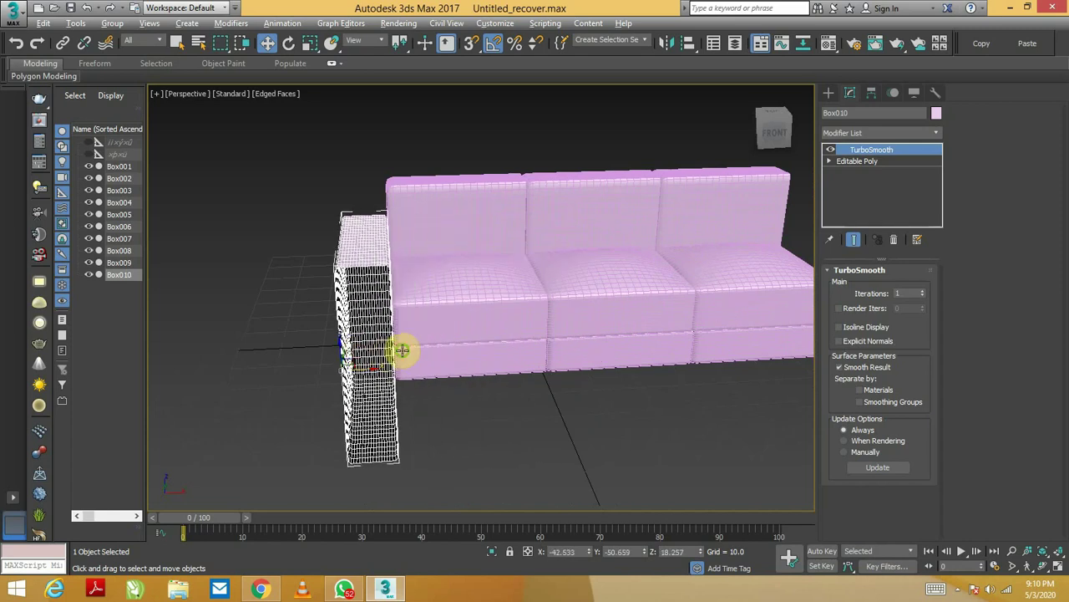
pyautogui.keyDown('alt'); pyautogui.moveTo(367, 353); pyautogui.dragTo(426, 352, button='middle'); pyautogui.keyUp('alt')
pyautogui.moveTo(388, 364); pyautogui.dragTo(286, 316)
pyautogui.scroll(2, 377, 330)
pyautogui.scroll(2, 332, 320)
pyautogui.moveTo(351, 305)
pyautogui.keyDown('alt'); pyautogui.mouseDown(button='middle')
pyautogui.moveTo(426, 310)
pyautogui.moveTo(415, 314)
pyautogui.mouseUp(button='middle'); pyautogui.keyUp('alt')
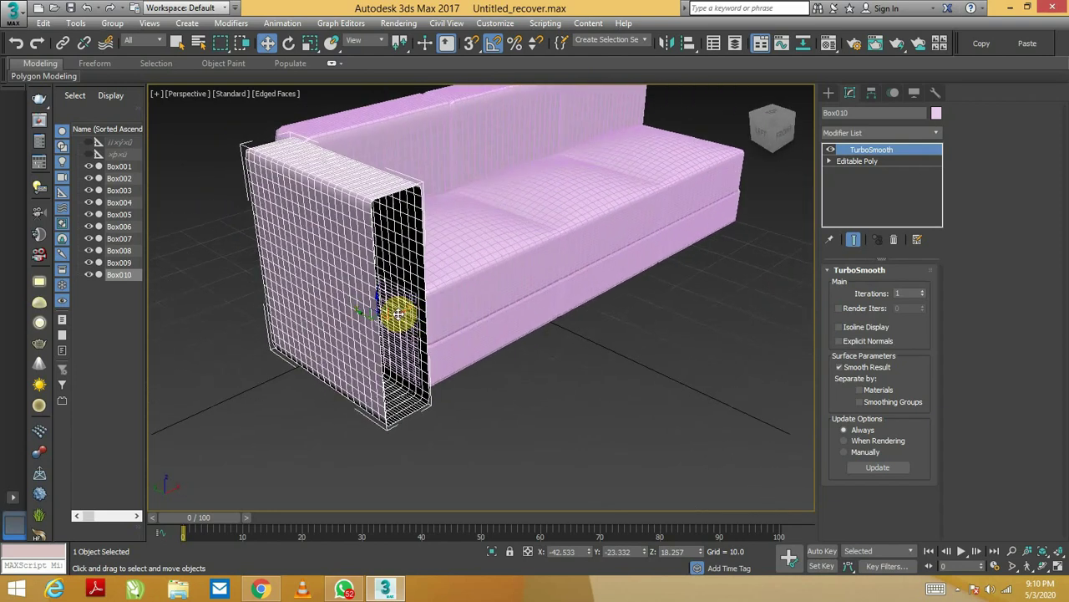
pyautogui.moveTo(399, 314); pyautogui.dragTo(393, 318)
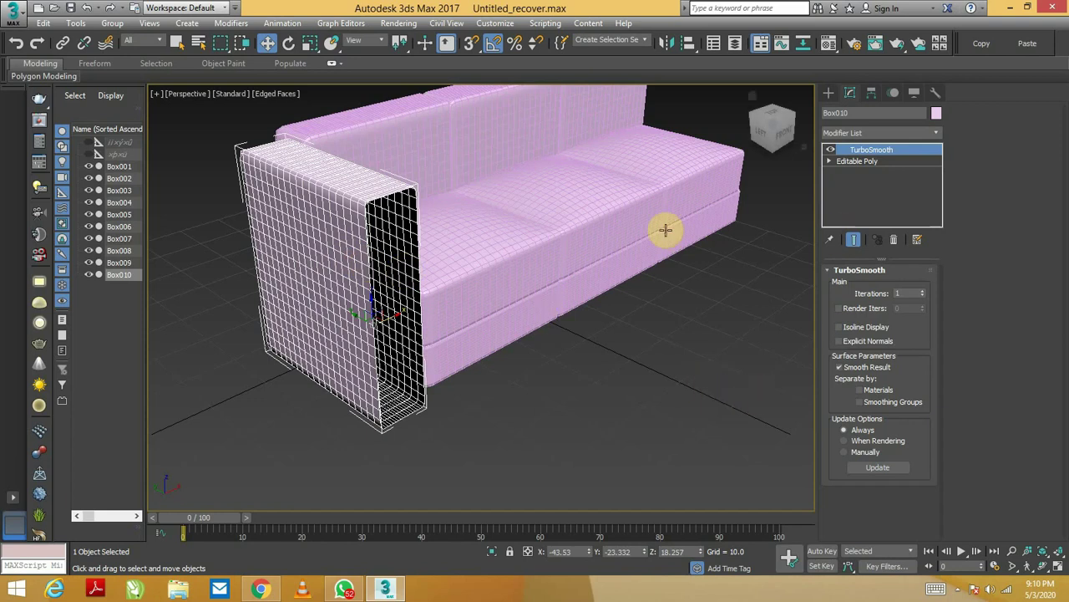
# - Convert Box010 to Editable Poly and cap its open end border
pyautogui.rightClick(321, 253)
pyautogui.click(493, 410)
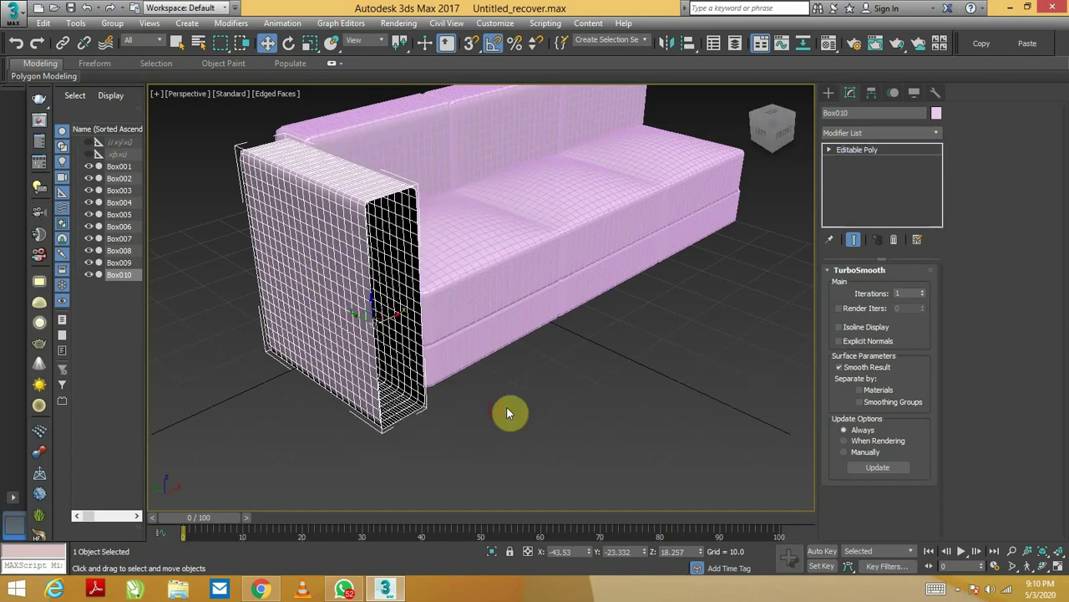
pyautogui.click(879, 290)
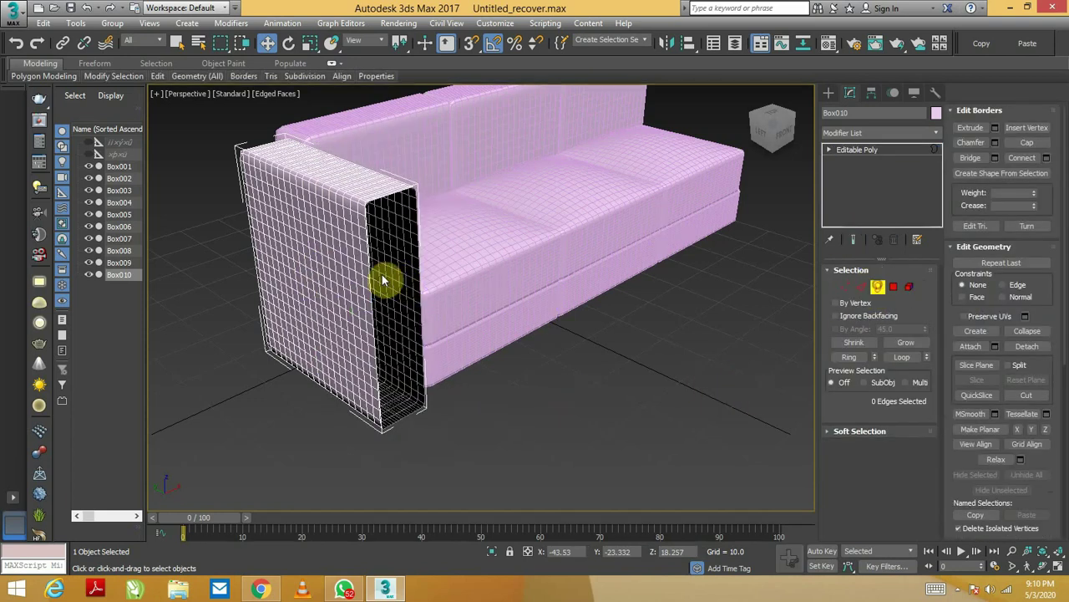
pyautogui.click(368, 268)
pyautogui.rightClick(539, 288)
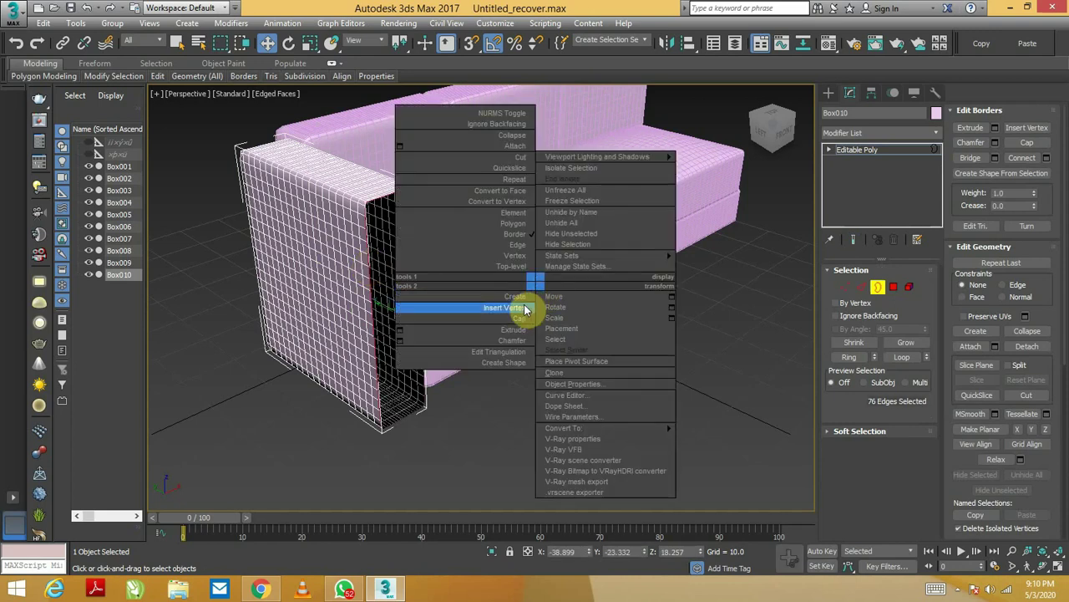
pyautogui.click(509, 313)
pyautogui.moveTo(520, 326)
pyautogui.keyDown('alt'); pyautogui.mouseDown(button='middle')
pyautogui.moveTo(376, 342)
pyautogui.moveTo(751, 327)
pyautogui.mouseUp(button='middle'); pyautogui.keyUp('alt')
pyautogui.moveTo(620, 330)
pyautogui.keyDown('alt'); pyautogui.mouseDown(button='middle')
pyautogui.moveTo(593, 351)
pyautogui.moveTo(543, 353)
pyautogui.mouseUp(button='middle'); pyautogui.keyUp('alt')
# - Rotate the armrest panel to stand upright beside the sofa
pyautogui.press('e')
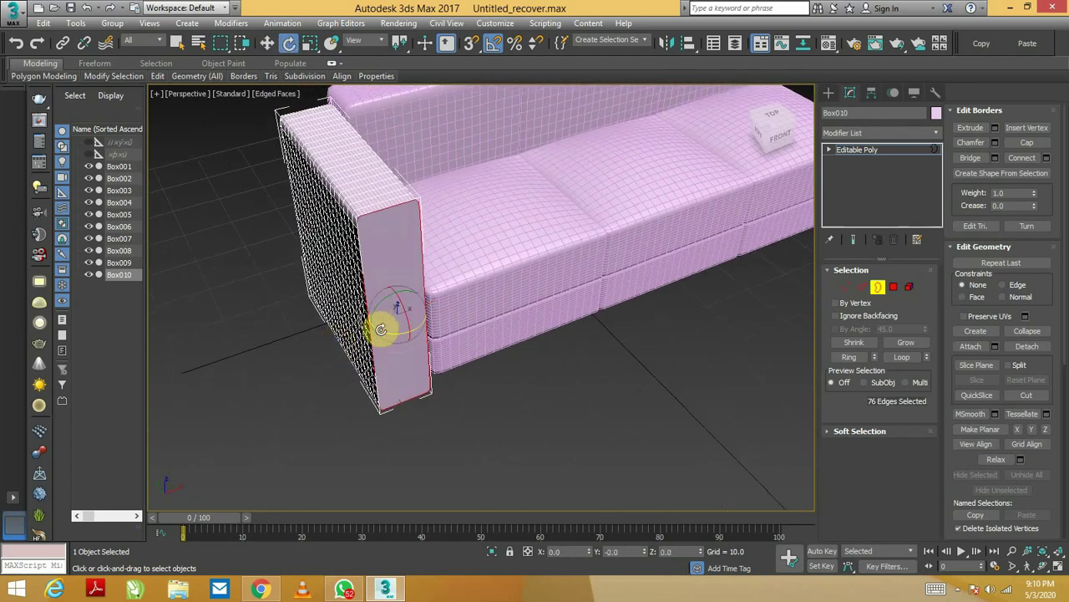
pyautogui.moveTo(380, 330); pyautogui.dragTo(439, 335)
pyautogui.hotkey('ctrl', 'z')
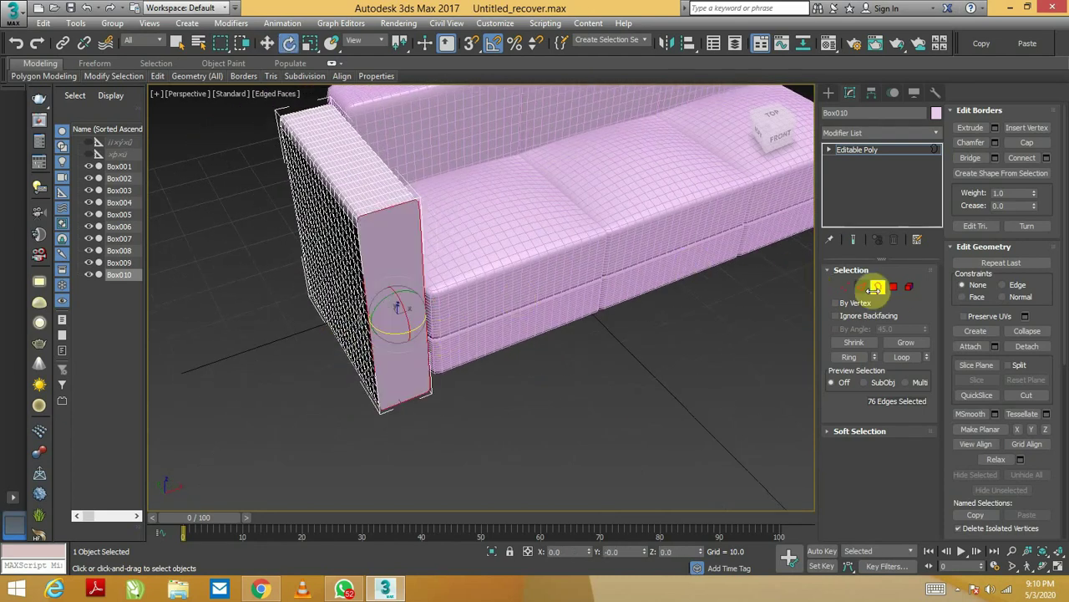
pyautogui.click(879, 289)
pyautogui.moveTo(357, 345); pyautogui.dragTo(458, 342)
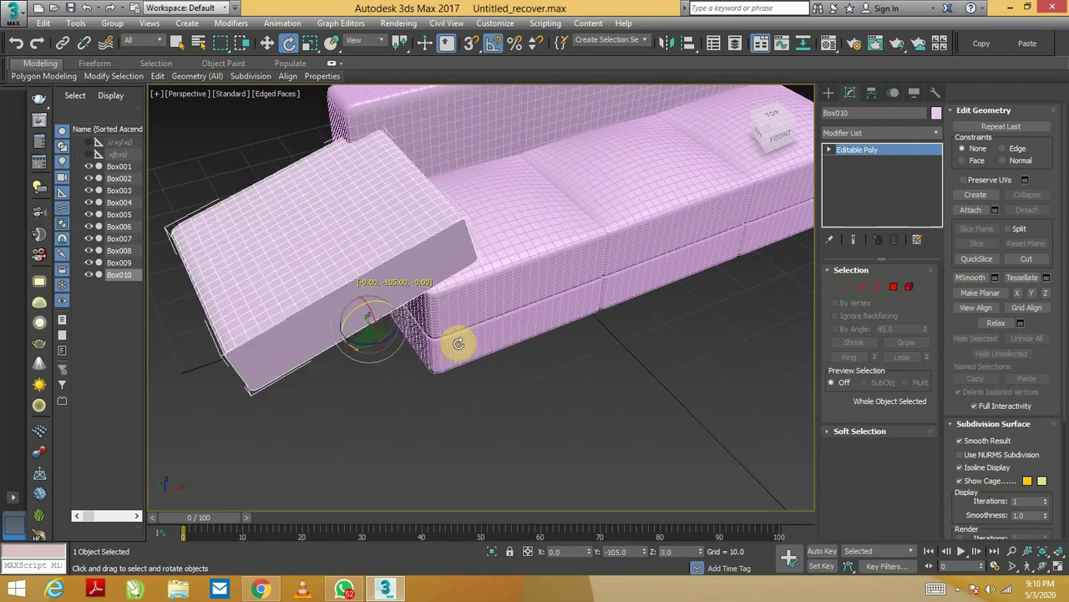
pyautogui.hotkey('ctrl', 'z')
pyautogui.moveTo(358, 345); pyautogui.dragTo(482, 339)
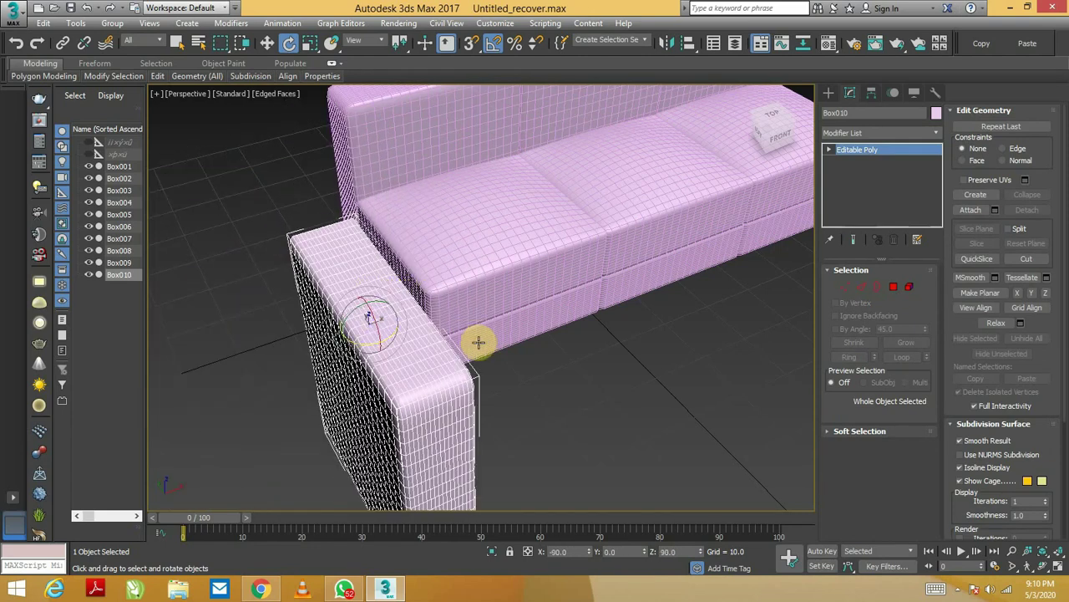
pyautogui.press('w')
pyautogui.moveTo(479, 342)
pyautogui.mouseDown(button='middle')
pyautogui.moveTo(407, 307)
pyautogui.moveTo(345, 231)
pyautogui.moveTo(334, 262)
pyautogui.moveTo(446, 270)
pyautogui.moveTo(544, 239)
pyautogui.moveTo(503, 248)
pyautogui.mouseUp(button='middle')
# - Move the armrest panel to the sofa's left end against the seat cushion
pyautogui.moveTo(253, 331); pyautogui.dragTo(199, 314)
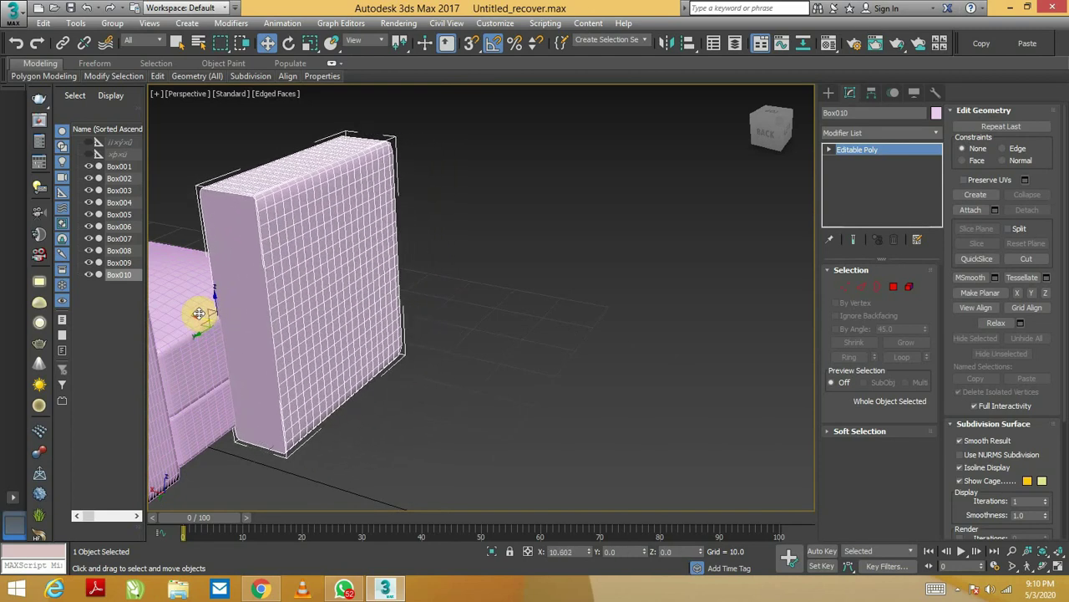
pyautogui.moveTo(200, 313)
pyautogui.keyDown('alt'); pyautogui.mouseDown(button='middle')
pyautogui.moveTo(242, 351)
pyautogui.moveTo(394, 321)
pyautogui.mouseUp(button='middle'); pyautogui.keyUp('alt')
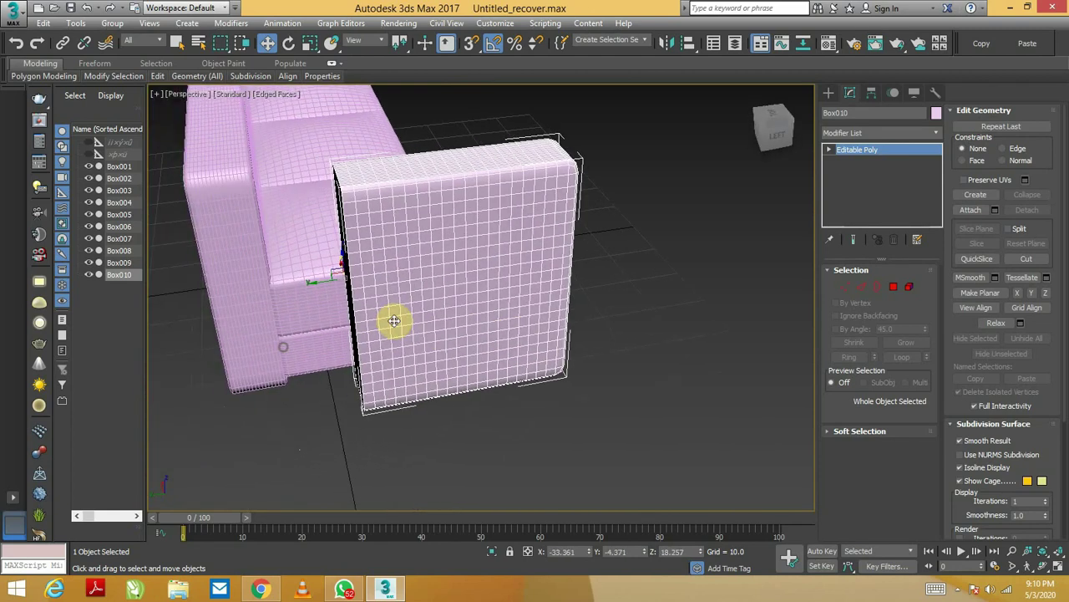
pyautogui.moveTo(334, 277); pyautogui.dragTo(199, 300)
pyautogui.moveTo(444, 330)
pyautogui.keyDown('alt'); pyautogui.mouseDown(button='middle')
pyautogui.moveTo(387, 351)
pyautogui.moveTo(377, 315)
pyautogui.moveTo(408, 298)
pyautogui.mouseUp(button='middle'); pyautogui.keyUp('alt')
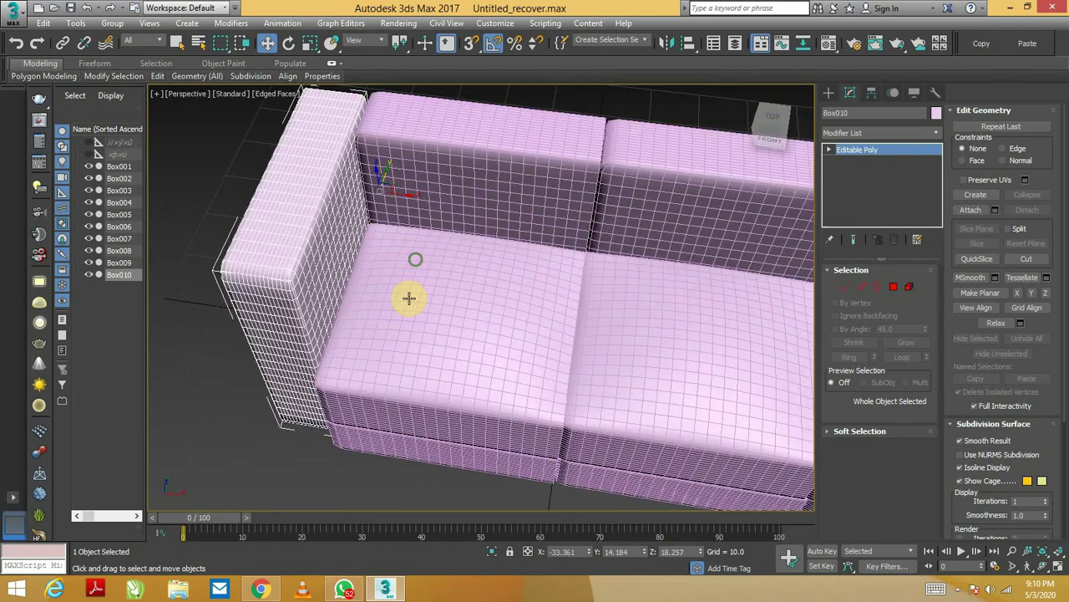
pyautogui.moveTo(385, 188)
pyautogui.mouseDown()
pyautogui.moveTo(384, 174)
pyautogui.moveTo(382, 185)
pyautogui.mouseUp()
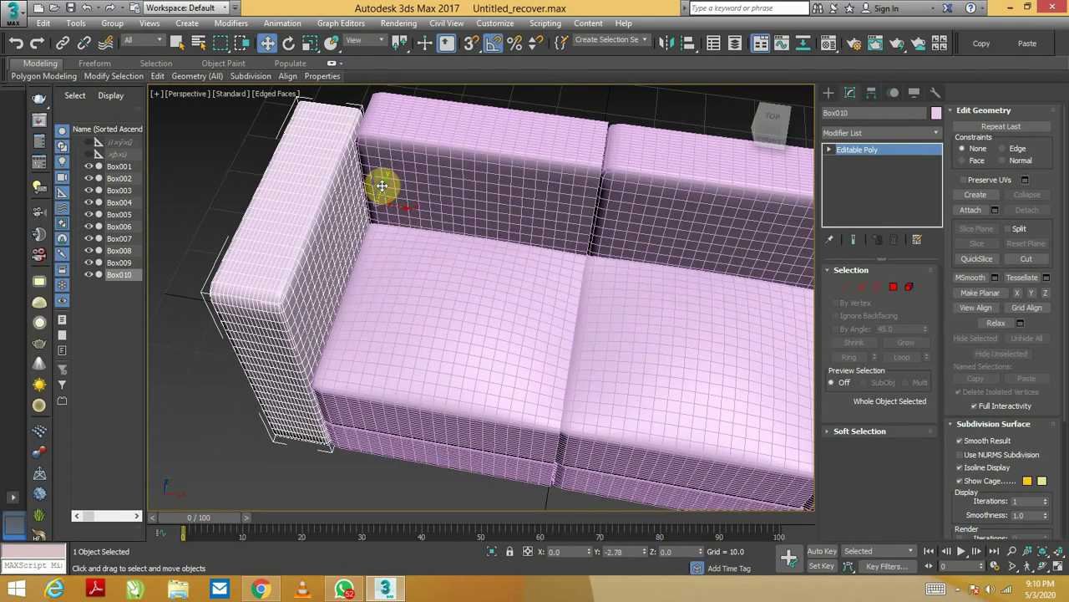
# - Scale the armrest to 72% height and lower it to floor level
pyautogui.moveTo(382, 185)
pyautogui.keyDown('alt'); pyautogui.mouseDown(button='middle')
pyautogui.moveTo(394, 292)
pyautogui.moveTo(423, 291)
pyautogui.moveTo(382, 299)
pyautogui.moveTo(382, 318)
pyautogui.mouseUp(button='middle'); pyautogui.keyUp('alt')
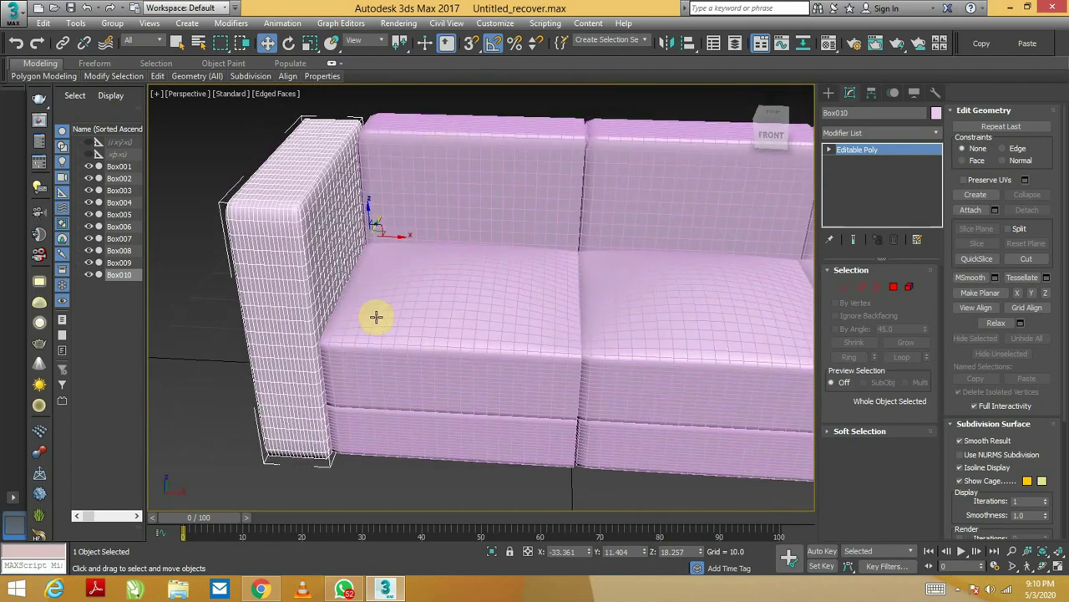
pyautogui.moveTo(368, 213); pyautogui.dragTo(368, 228)
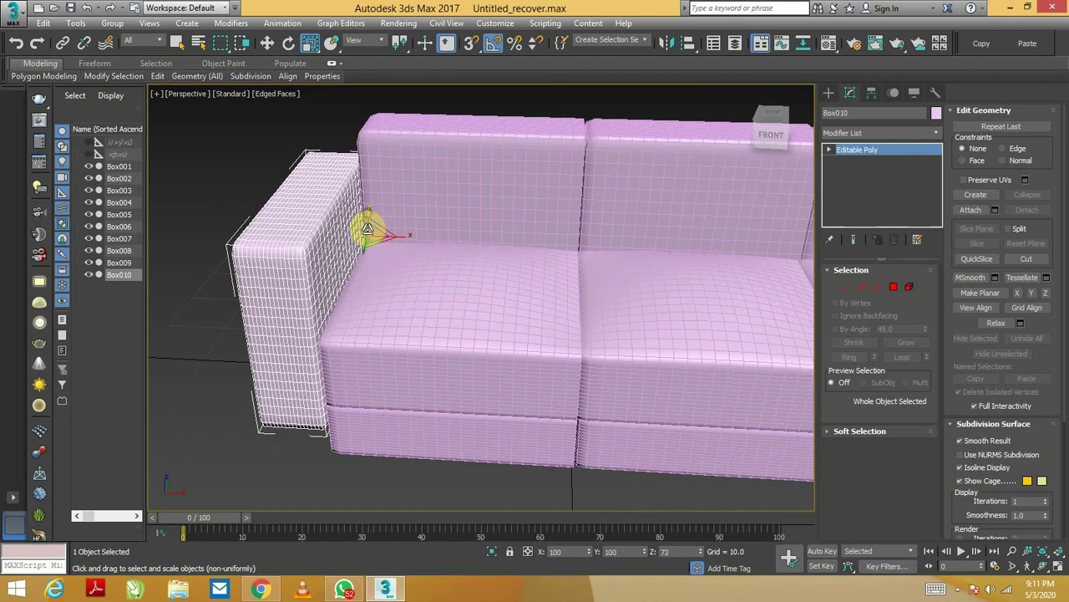
pyautogui.press('w')
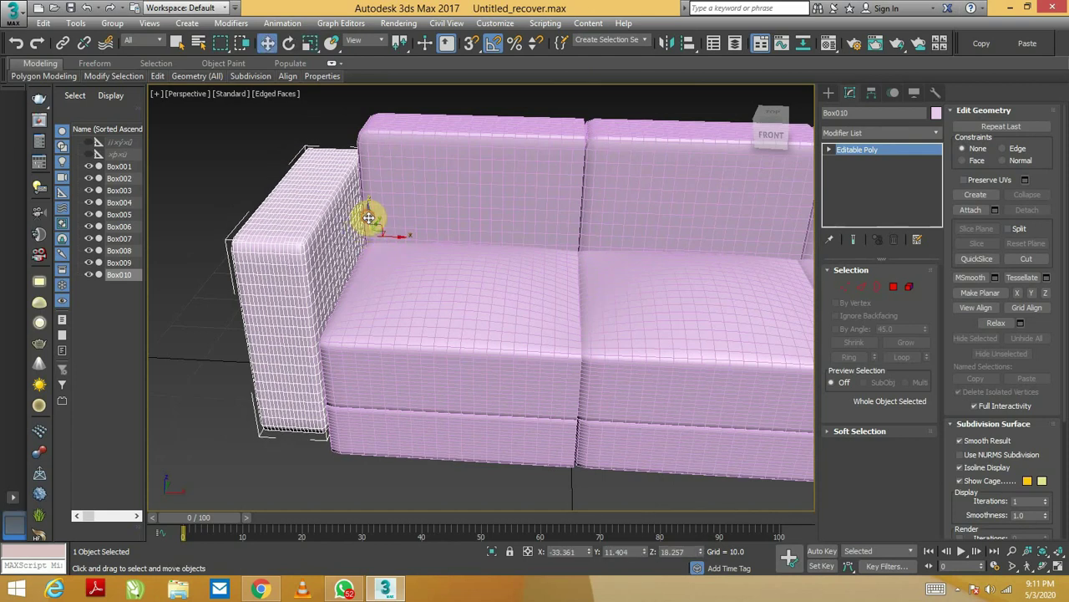
pyautogui.moveTo(369, 218); pyautogui.dragTo(372, 236)
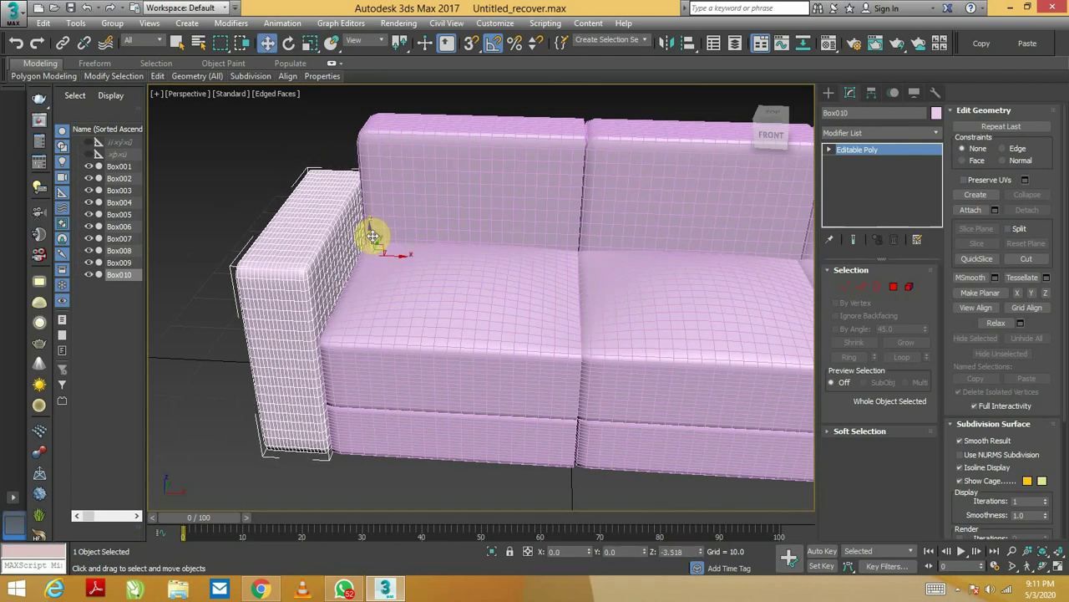
pyautogui.moveTo(432, 389)
pyautogui.keyDown('alt'); pyautogui.mouseDown(button='middle')
pyautogui.moveTo(410, 376)
pyautogui.moveTo(509, 351)
pyautogui.moveTo(843, 379)
pyautogui.mouseUp(button='middle'); pyautogui.keyUp('alt')
pyautogui.keyDown('alt'); pyautogui.moveTo(771, 306); pyautogui.dragTo(487, 335, button='middle'); pyautogui.keyUp('alt')
pyautogui.click(846, 286)
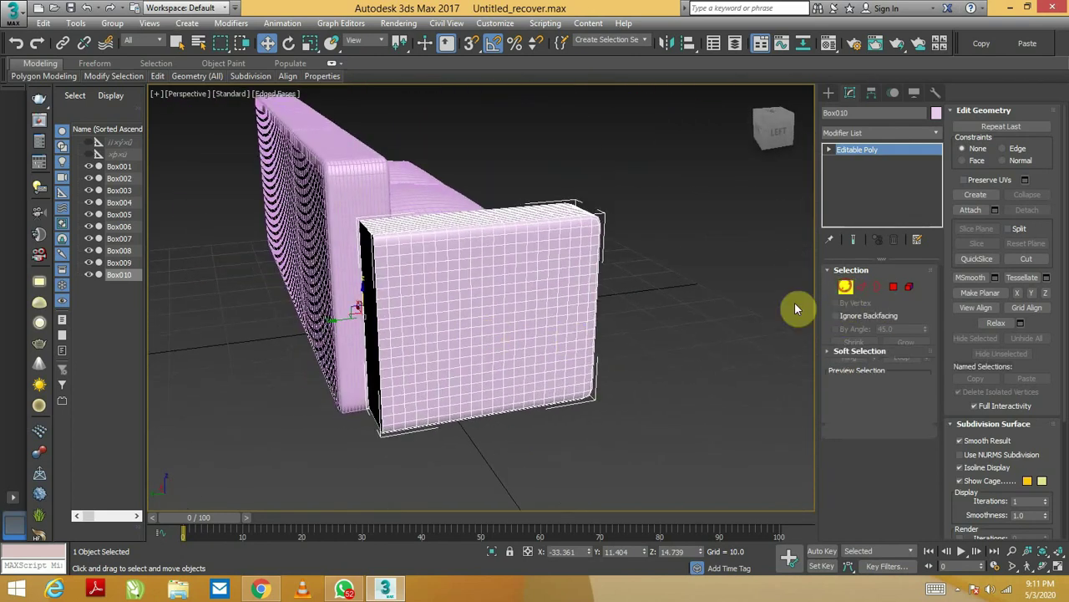
# - Box-select the armrest's edge vertices and shift them outward
pyautogui.keyDown('alt'); pyautogui.moveTo(393, 289); pyautogui.dragTo(351, 223, button='middle'); pyautogui.keyUp('alt')
pyautogui.moveTo(370, 288); pyautogui.dragTo(379, 444)
pyautogui.moveTo(354, 291); pyautogui.dragTo(354, 248)
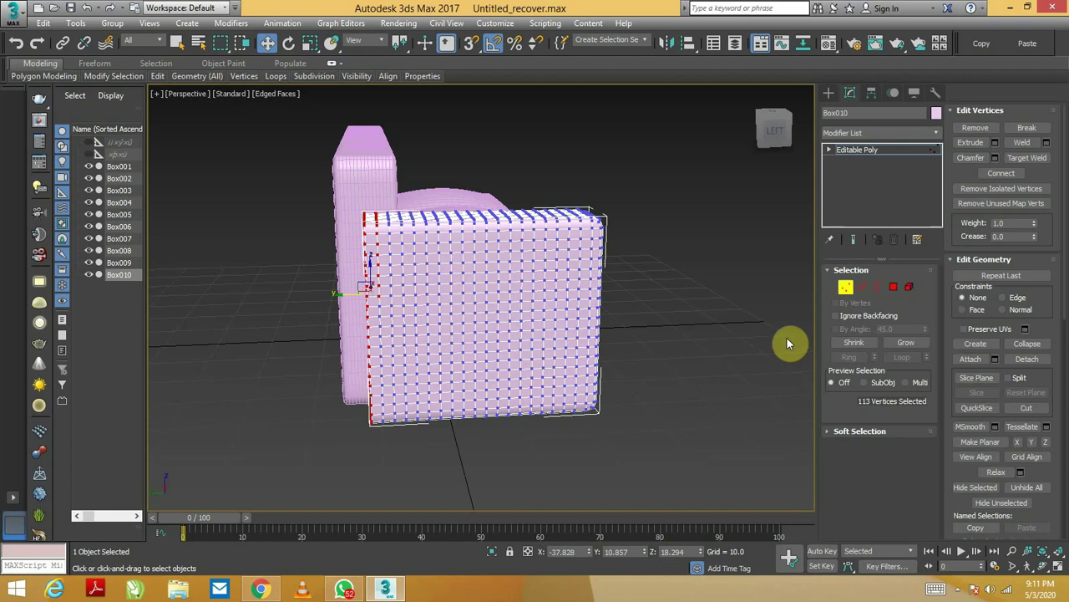
# - Push the armrest's inner side face along X toward the sofa to thicken it
pyautogui.click(894, 287)
pyautogui.moveTo(635, 367)
pyautogui.keyDown('alt'); pyautogui.mouseDown(button='middle')
pyautogui.moveTo(518, 401)
pyautogui.moveTo(421, 363)
pyautogui.mouseUp(button='middle'); pyautogui.keyUp('alt')
pyautogui.click(377, 351)
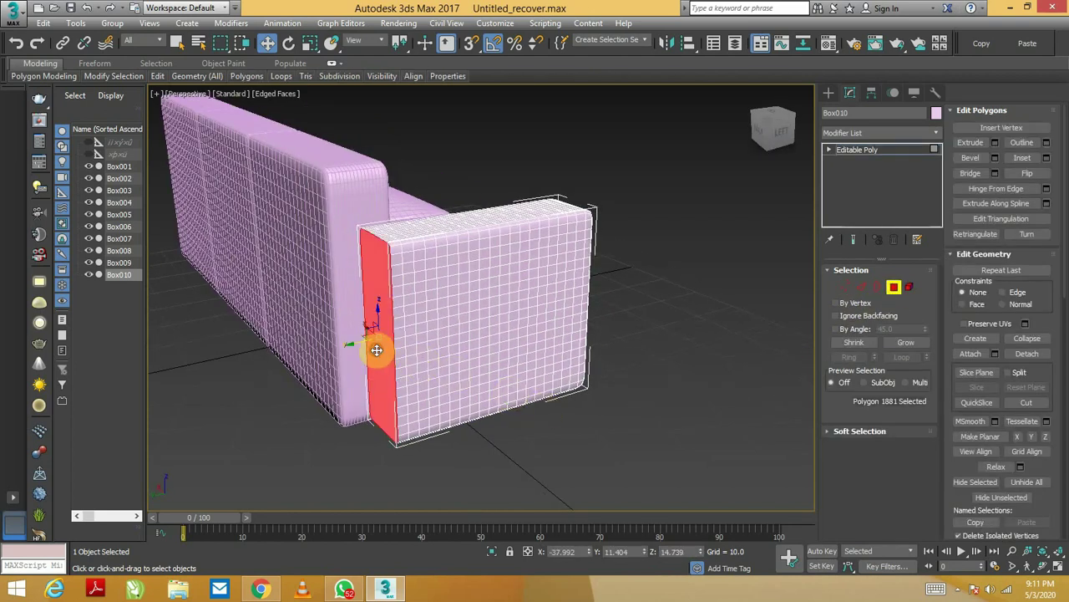
pyautogui.moveTo(354, 344); pyautogui.dragTo(326, 352)
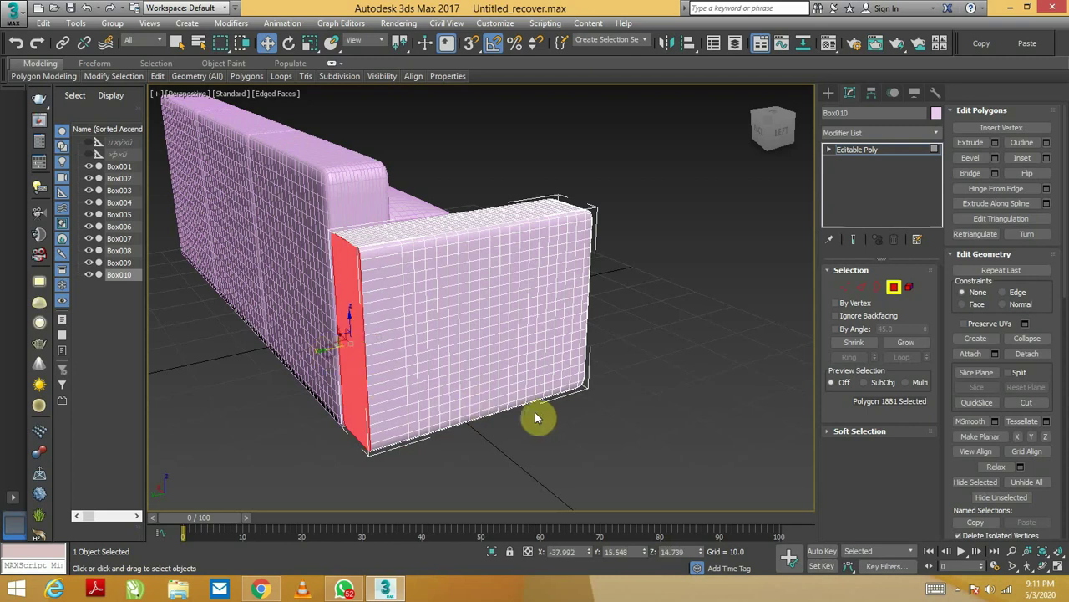
pyautogui.moveTo(556, 407)
pyautogui.keyDown('alt'); pyautogui.mouseDown(button='middle')
pyautogui.moveTo(516, 382)
pyautogui.moveTo(599, 399)
pyautogui.mouseUp(button='middle'); pyautogui.keyUp('alt')
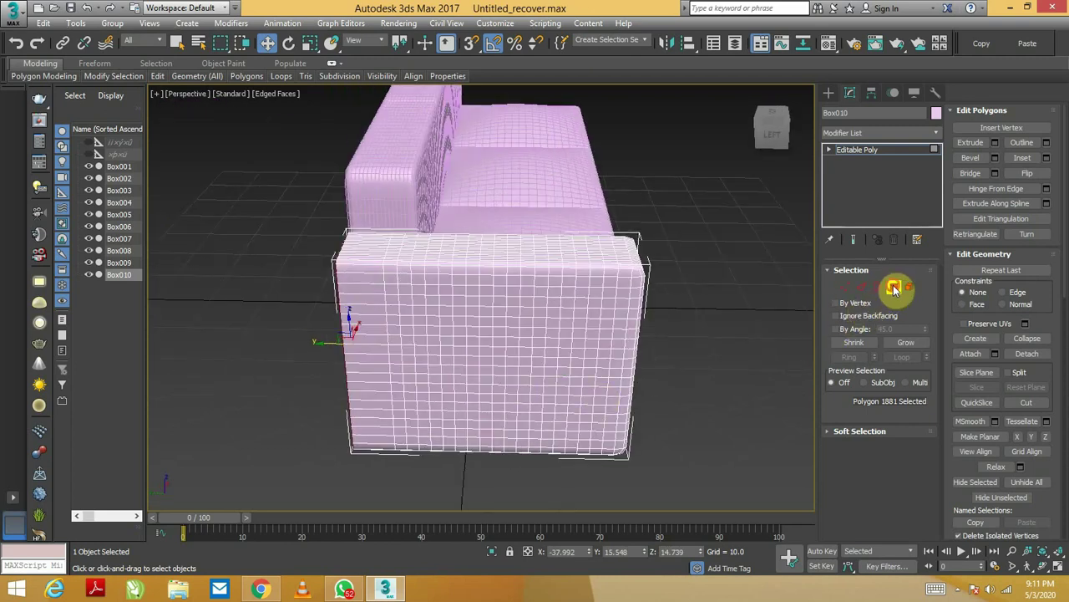
pyautogui.click(893, 287)
pyautogui.moveTo(641, 340)
pyautogui.keyDown('alt'); pyautogui.mouseDown(button='middle')
pyautogui.moveTo(630, 346)
pyautogui.moveTo(564, 318)
pyautogui.mouseUp(button='middle'); pyautogui.keyUp('alt')
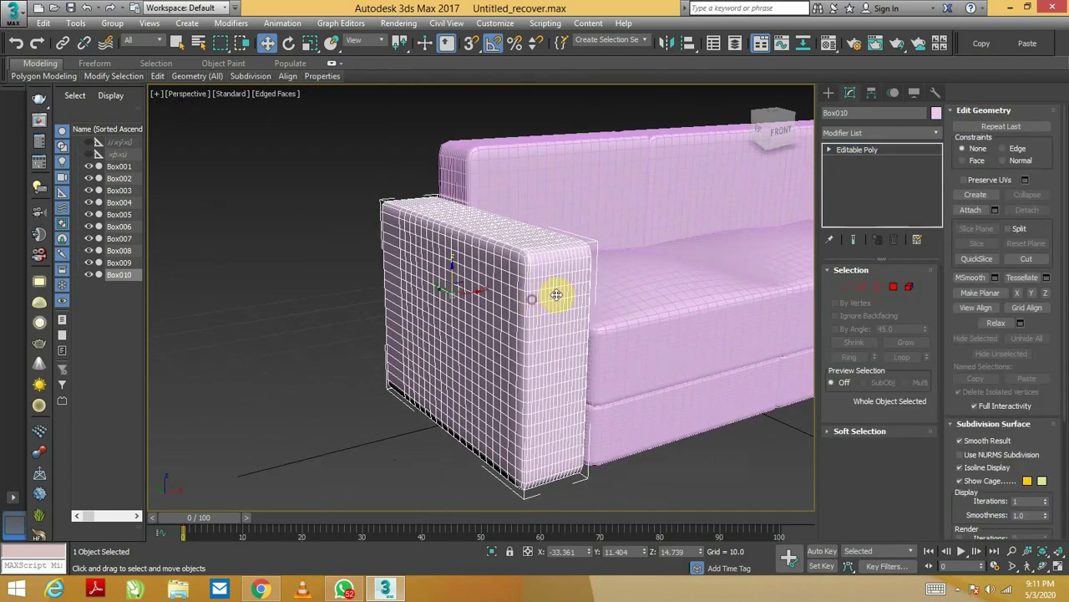
pyautogui.click(867, 138)
# - Add FFD 3x3x3 to the armrest and pull the top control point down to curve it
pyautogui.press('f')
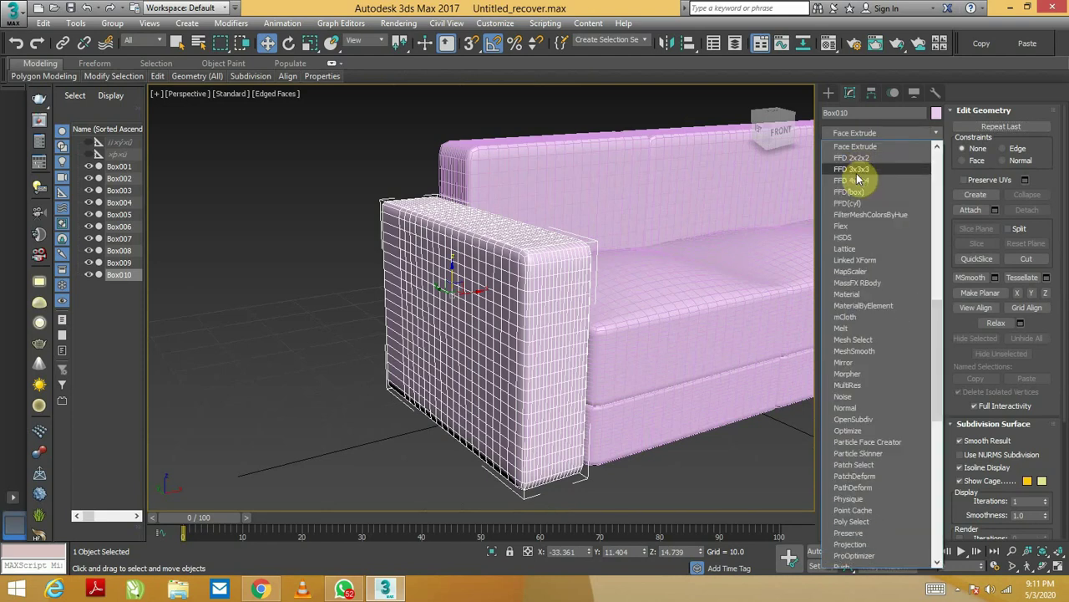
pyautogui.click(857, 170)
pyautogui.keyDown('alt'); pyautogui.moveTo(680, 334); pyautogui.dragTo(704, 358, button='middle'); pyautogui.keyUp('alt')
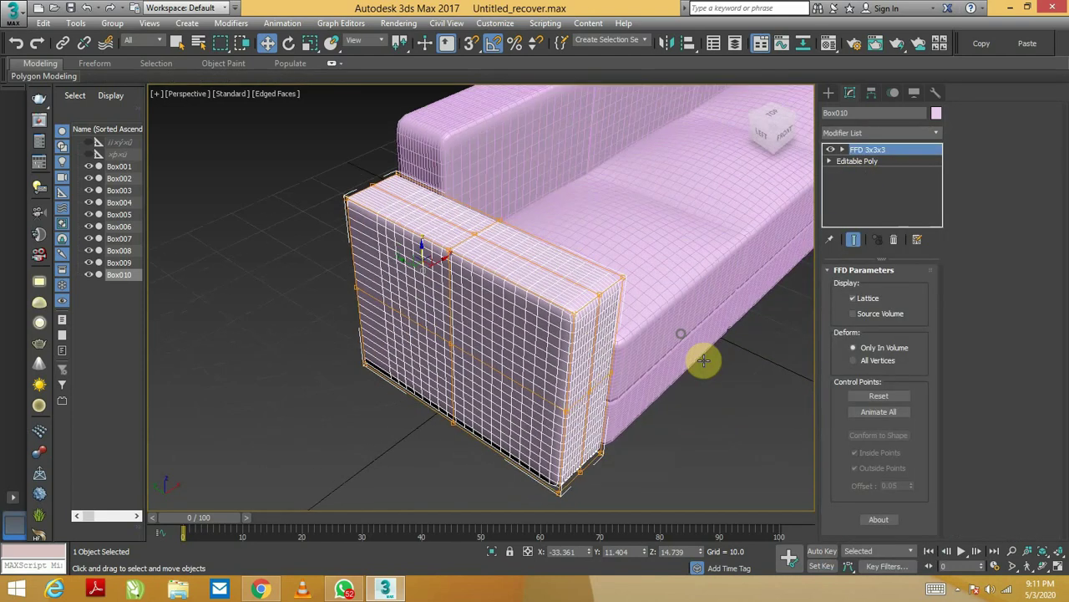
pyautogui.click(842, 149)
pyautogui.click(879, 160)
pyautogui.keyDown('alt'); pyautogui.moveTo(692, 279); pyautogui.dragTo(674, 246, button='middle'); pyautogui.keyUp('alt')
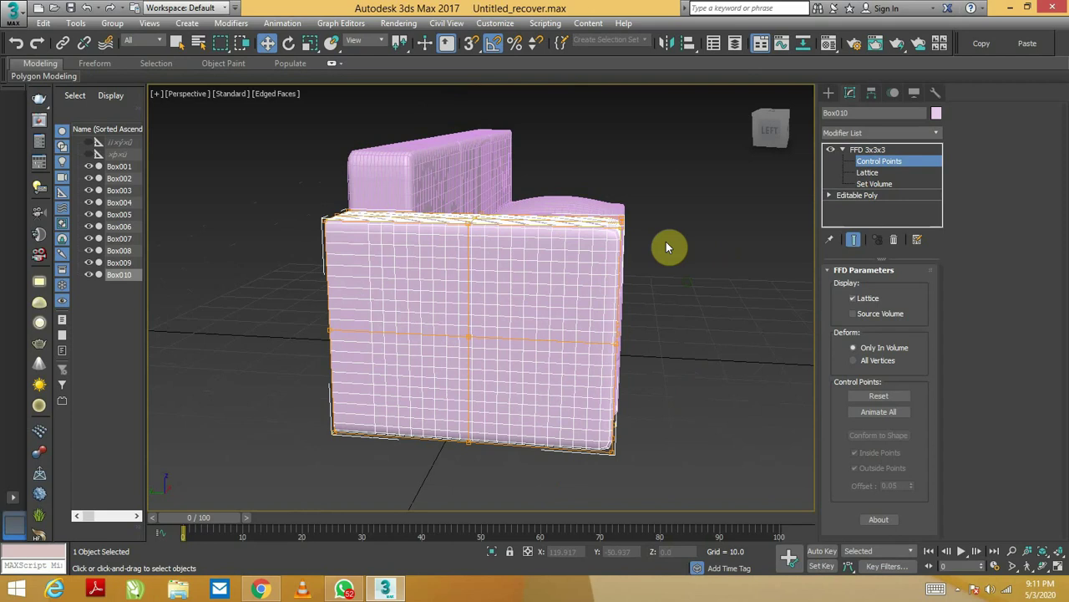
pyautogui.moveTo(619, 214); pyautogui.dragTo(622, 261)
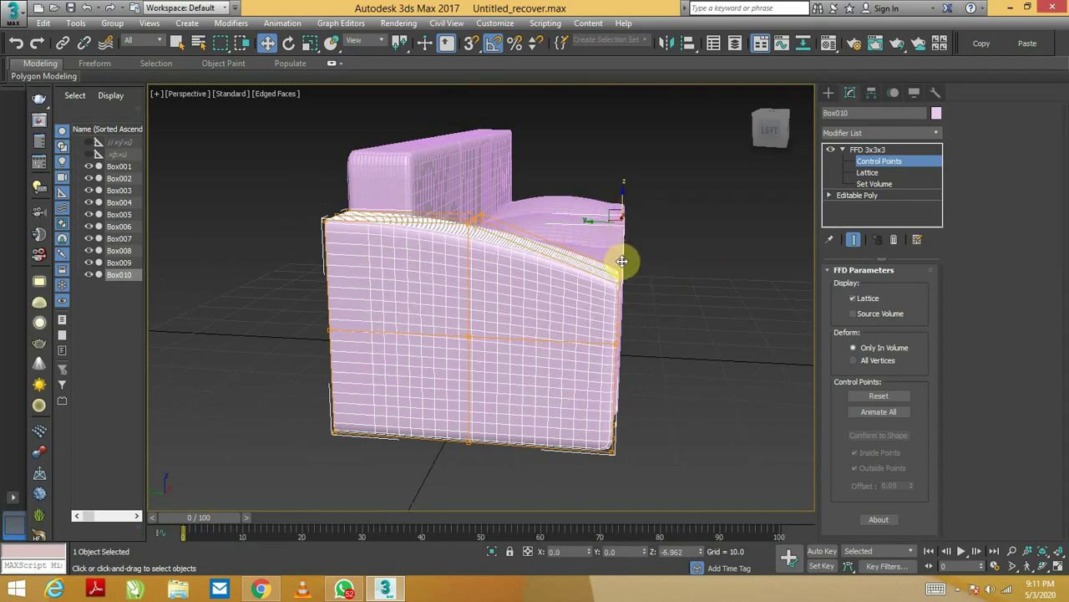
# - Collapse the curved armrest's FFD into its Editable Poly
pyautogui.keyDown('alt'); pyautogui.moveTo(678, 298); pyautogui.dragTo(578, 305, button='middle'); pyautogui.keyUp('alt')
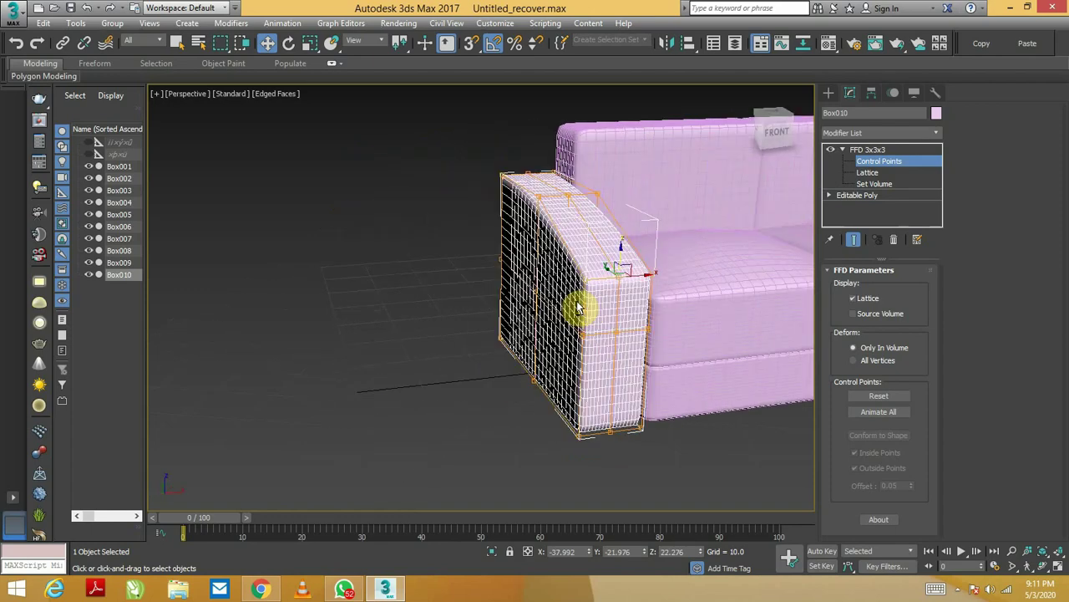
pyautogui.moveTo(661, 306)
pyautogui.keyDown('alt'); pyautogui.mouseDown(button='middle')
pyautogui.moveTo(527, 345)
pyautogui.moveTo(554, 317)
pyautogui.moveTo(477, 294)
pyautogui.moveTo(535, 300)
pyautogui.mouseUp(button='middle'); pyautogui.keyUp('alt')
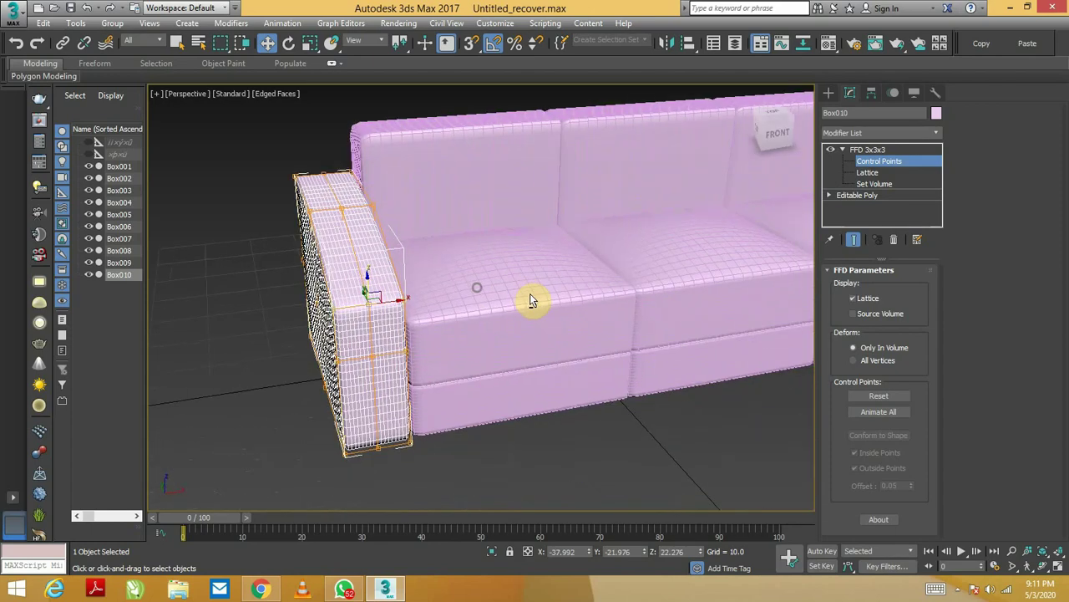
pyautogui.rightClick(352, 272)
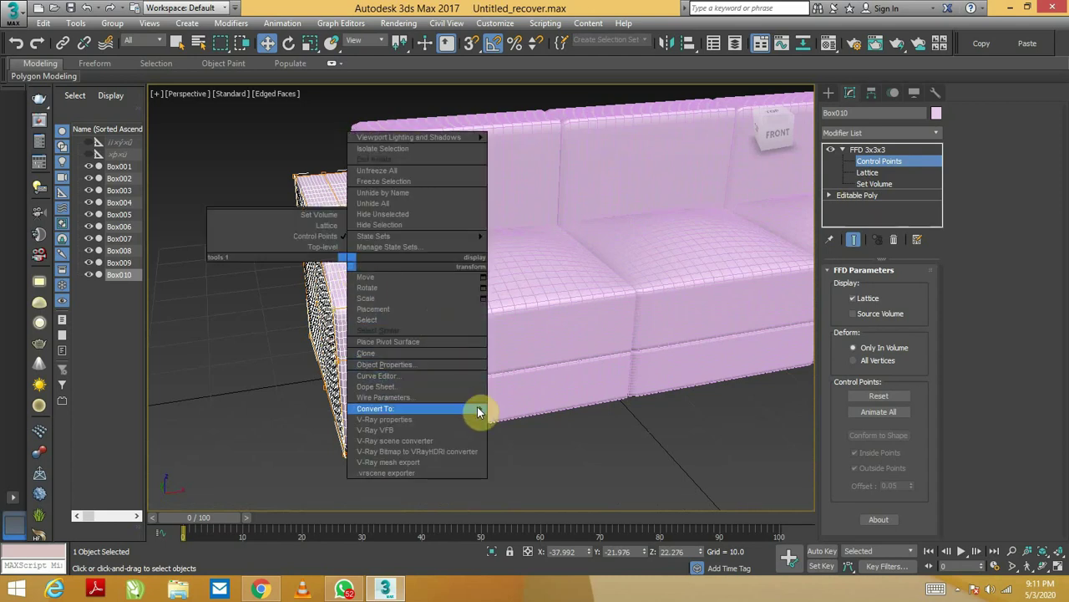
pyautogui.click(530, 411)
# - Shift-drag the armrest to the sofa's right end, cloning it as Box011
pyautogui.scroll(-4, 529, 411)
pyautogui.scroll(-2, 449, 353)
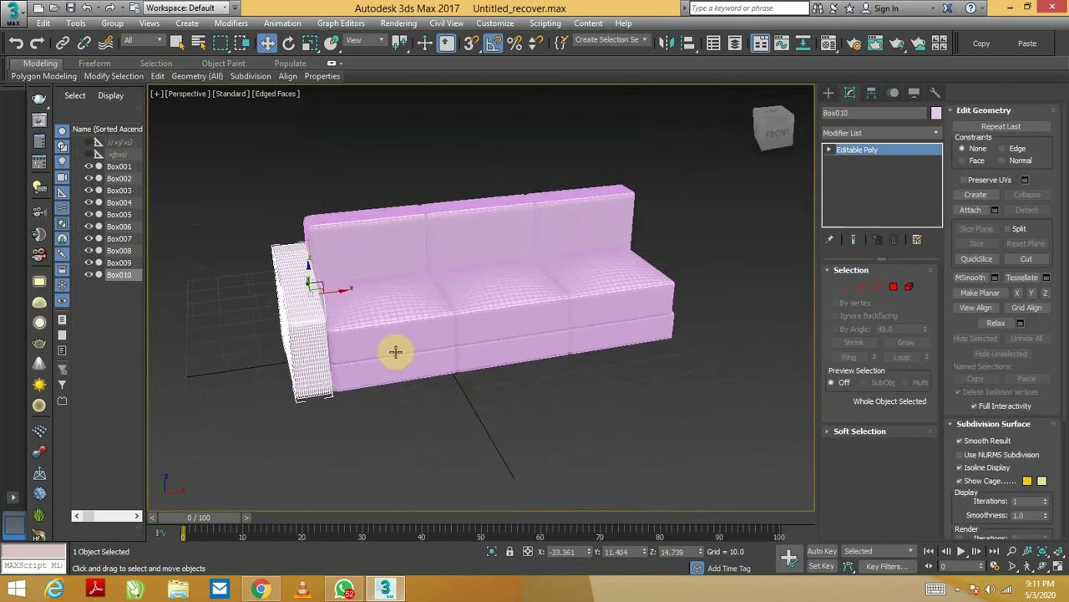
pyautogui.moveTo(339, 296); pyautogui.dragTo(672, 275)
pyautogui.press('Return')
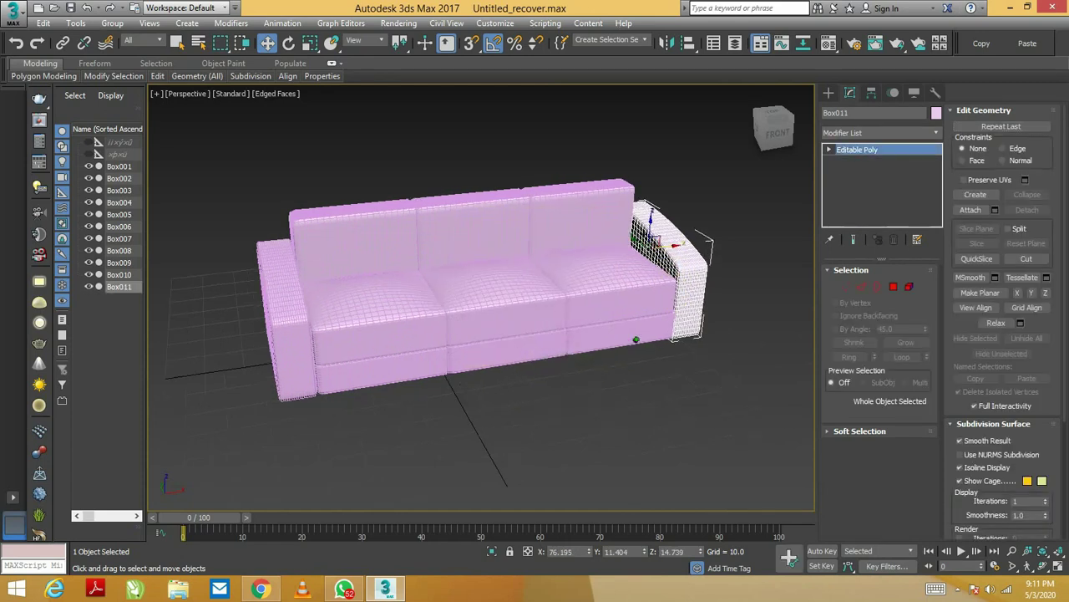
# - Nudge front base box Box003 slightly left
pyautogui.scroll(5, 599, 317)
pyautogui.click(559, 353)
pyautogui.scroll(1, 544, 349)
pyautogui.scroll(2, 658, 290)
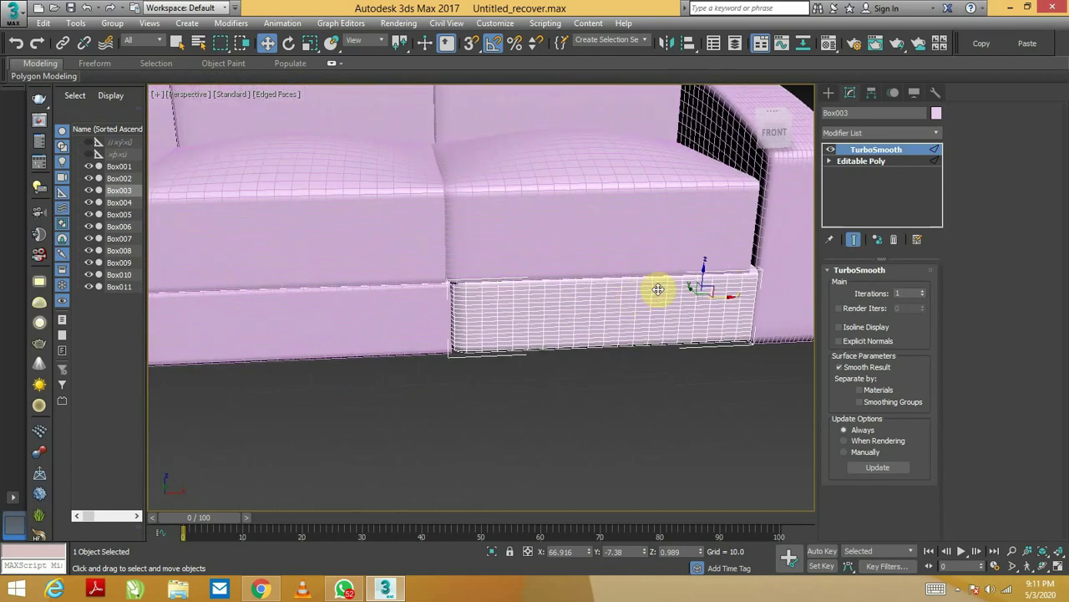
pyautogui.moveTo(734, 294); pyautogui.dragTo(726, 297)
# - Slide the new right armrest left until it fits against the seat
pyautogui.moveTo(726, 294)
pyautogui.keyDown('alt'); pyautogui.mouseDown(button='middle')
pyautogui.moveTo(693, 303)
pyautogui.moveTo(767, 209)
pyautogui.mouseUp(button='middle'); pyautogui.keyUp('alt')
pyautogui.click(750, 292)
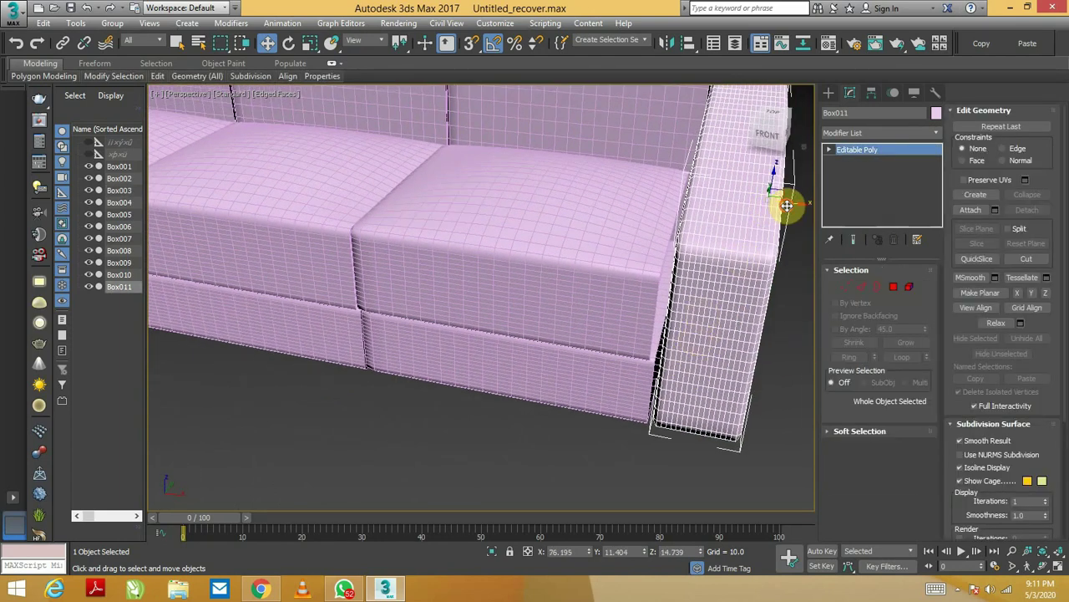
pyautogui.moveTo(787, 204); pyautogui.dragTo(777, 210)
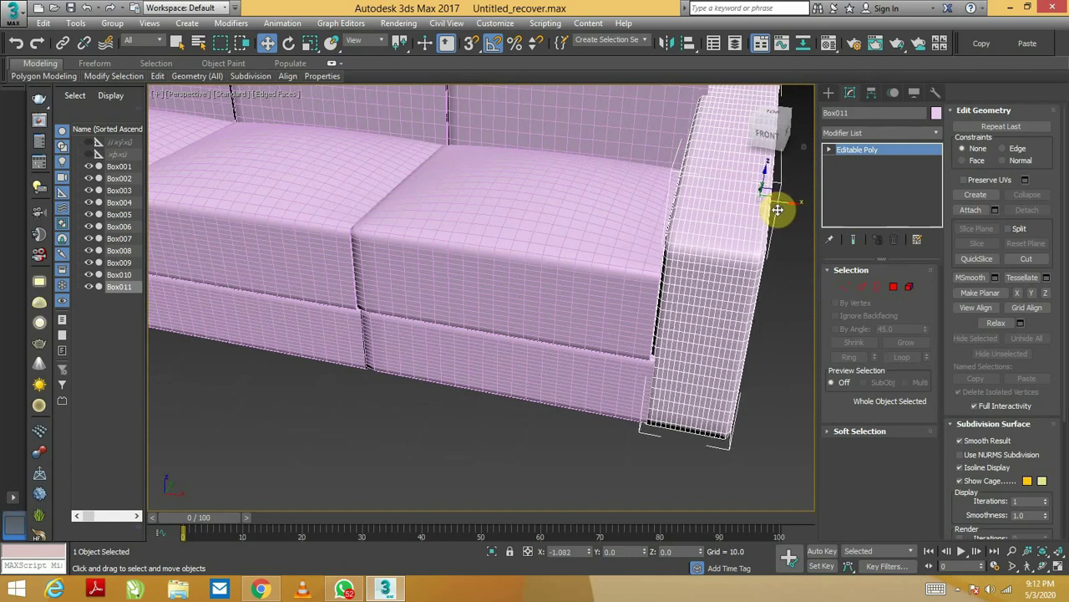
pyautogui.moveTo(778, 210)
pyautogui.keyDown('alt'); pyautogui.mouseDown(button='middle')
pyautogui.moveTo(635, 310)
pyautogui.moveTo(706, 316)
pyautogui.moveTo(749, 304)
pyautogui.moveTo(496, 346)
pyautogui.mouseUp(button='middle'); pyautogui.keyUp('alt')
pyautogui.scroll(3, 572, 329)
pyautogui.scroll(-2, 572, 330)
pyautogui.scroll(-2, 621, 276)
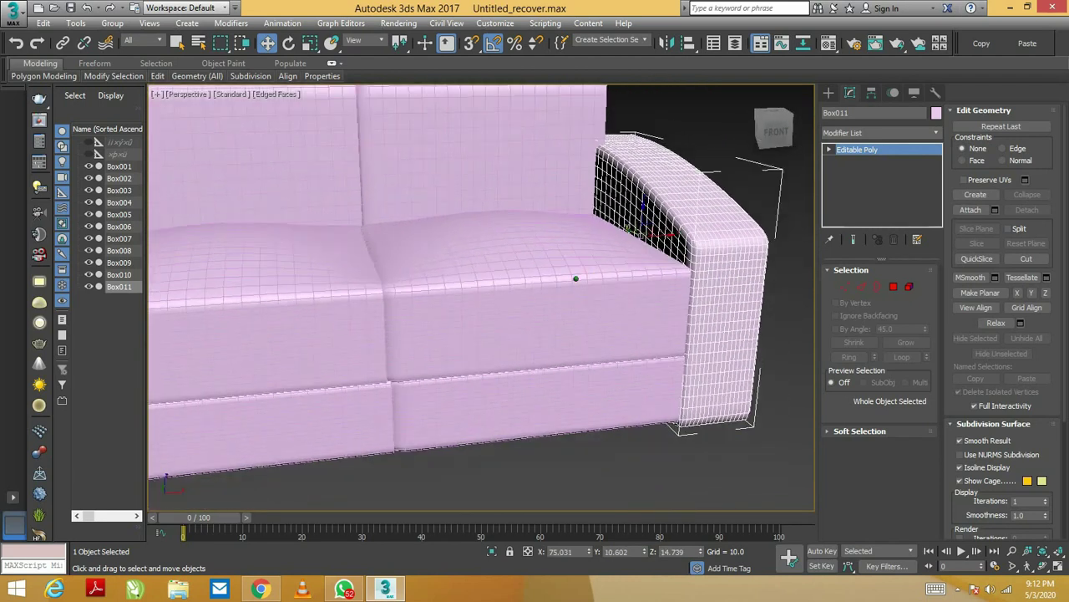
pyautogui.scroll(-4, 573, 276)
pyautogui.scroll(-1, 447, 340)
pyautogui.moveTo(446, 340)
pyautogui.keyDown('alt'); pyautogui.mouseDown(button='middle')
pyautogui.moveTo(480, 325)
pyautogui.moveTo(510, 370)
pyautogui.mouseUp(button='middle'); pyautogui.keyUp('alt')
pyautogui.scroll(4, 506, 375)
# - Add TurboSmooth to the right armrest, then select the middle front base panel
pyautogui.hotkey('ctrl', 't')
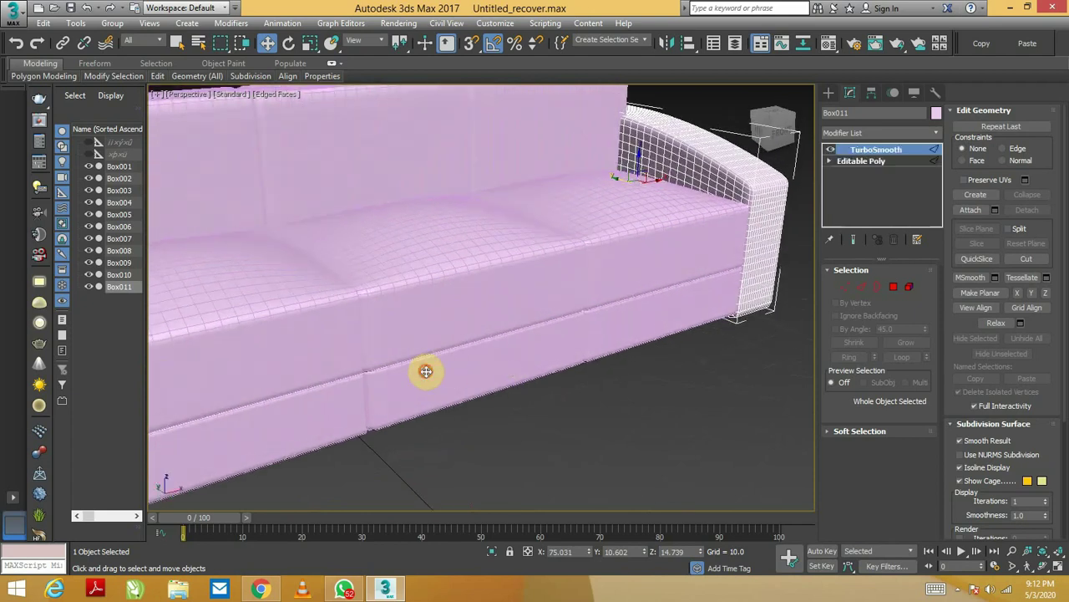
pyautogui.click(477, 358)
pyautogui.scroll(2, 531, 360)
pyautogui.scroll(1, 532, 360)
pyautogui.scroll(1, 539, 354)
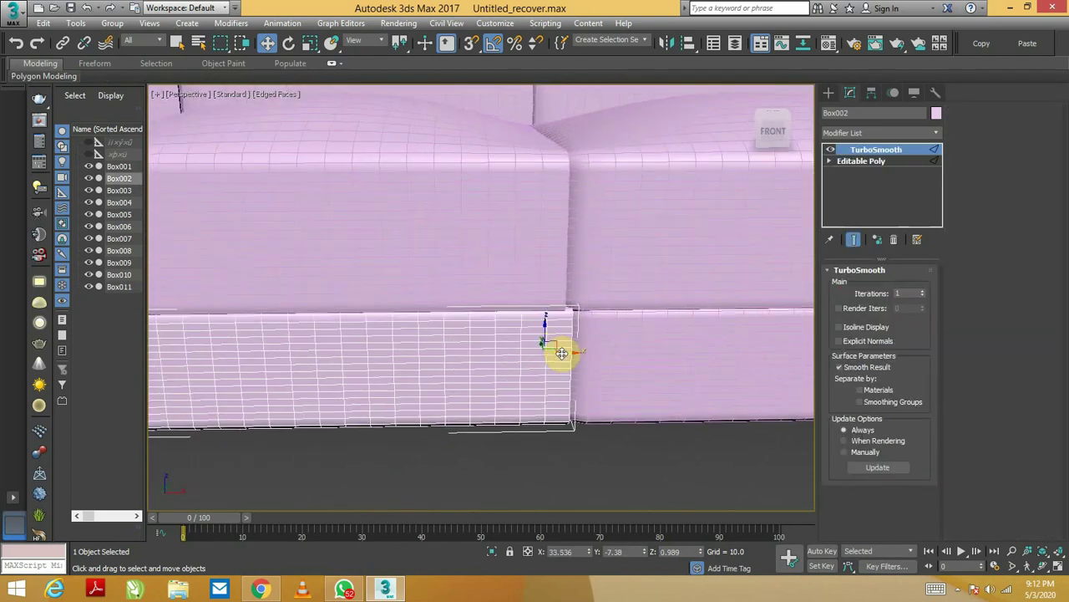
# - Nudge middle base panel Box002 slightly left along X, then deselect and view the whole sofa
pyautogui.moveTo(567, 354); pyautogui.dragTo(566, 353)
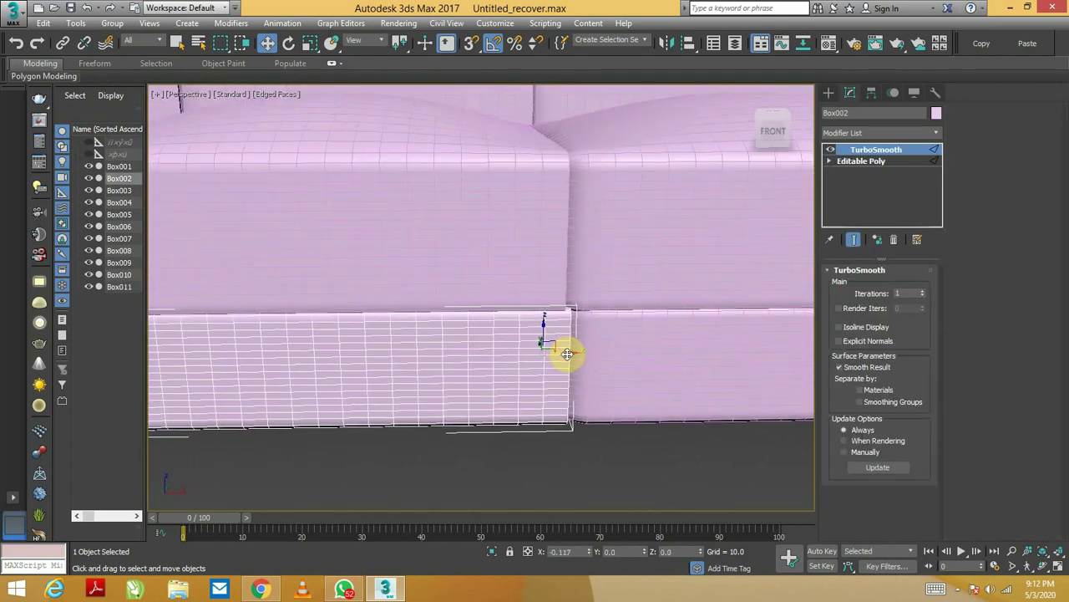
pyautogui.scroll(-4, 616, 430)
pyautogui.moveTo(616, 429)
pyautogui.keyDown('alt'); pyautogui.mouseDown(button='middle')
pyautogui.moveTo(631, 425)
pyautogui.moveTo(644, 443)
pyautogui.mouseUp(button='middle'); pyautogui.keyUp('alt')
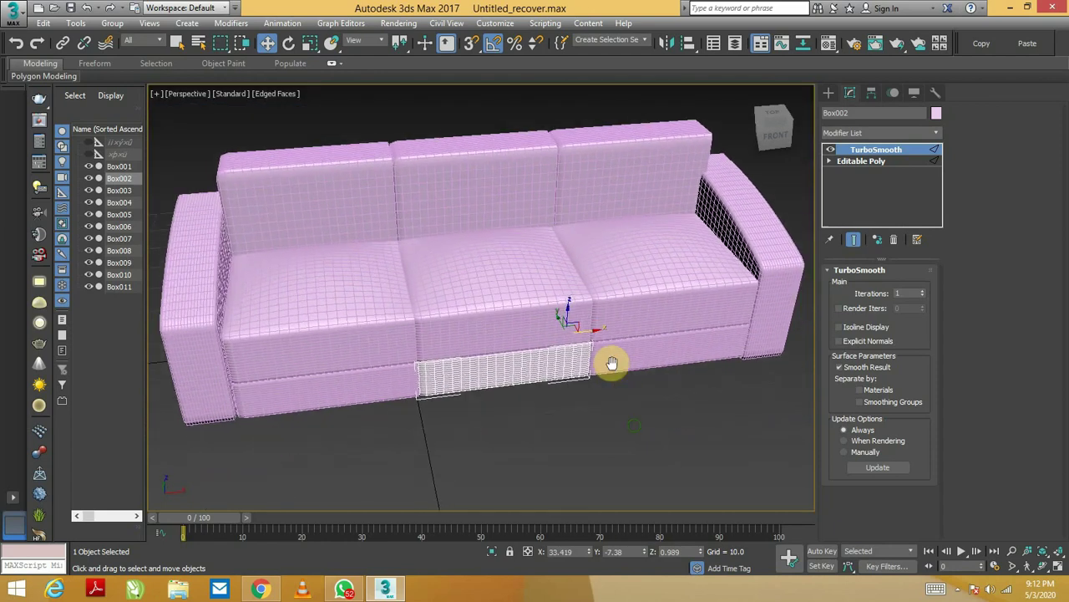
pyautogui.click(619, 411)
pyautogui.moveTo(564, 380)
pyautogui.keyDown('alt'); pyautogui.mouseDown(button='middle')
pyautogui.moveTo(494, 310)
pyautogui.moveTo(501, 318)
pyautogui.mouseUp(button='middle'); pyautogui.keyUp('alt')
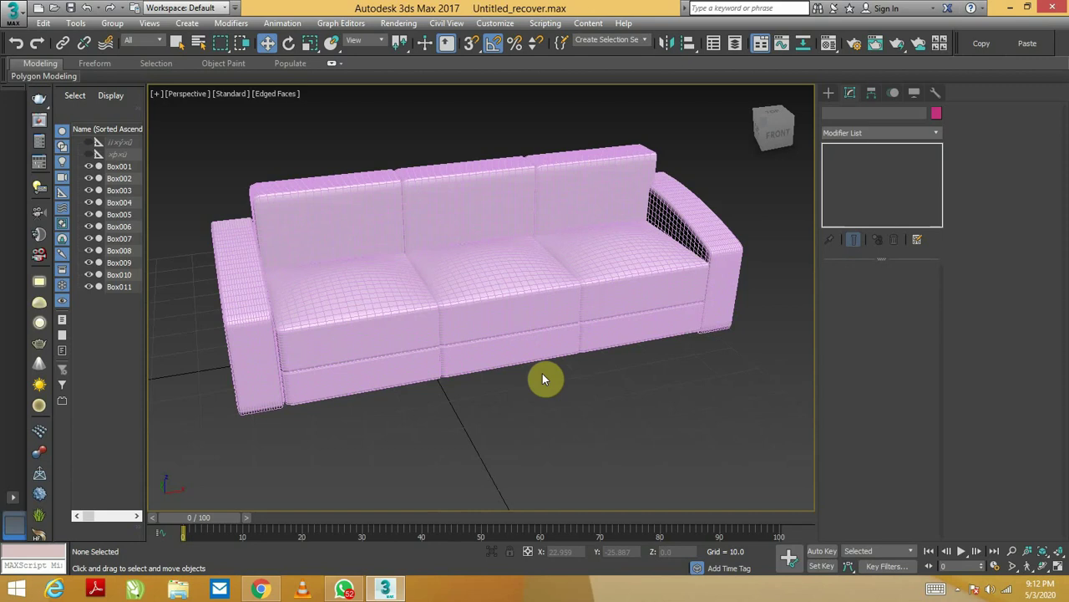
pyautogui.moveTo(542, 379)
pyautogui.keyDown('alt'); pyautogui.mouseDown(button='middle')
pyautogui.moveTo(510, 368)
pyautogui.moveTo(500, 350)
pyautogui.moveTo(592, 375)
pyautogui.moveTo(530, 387)
pyautogui.mouseUp(button='middle'); pyautogui.keyUp('alt')
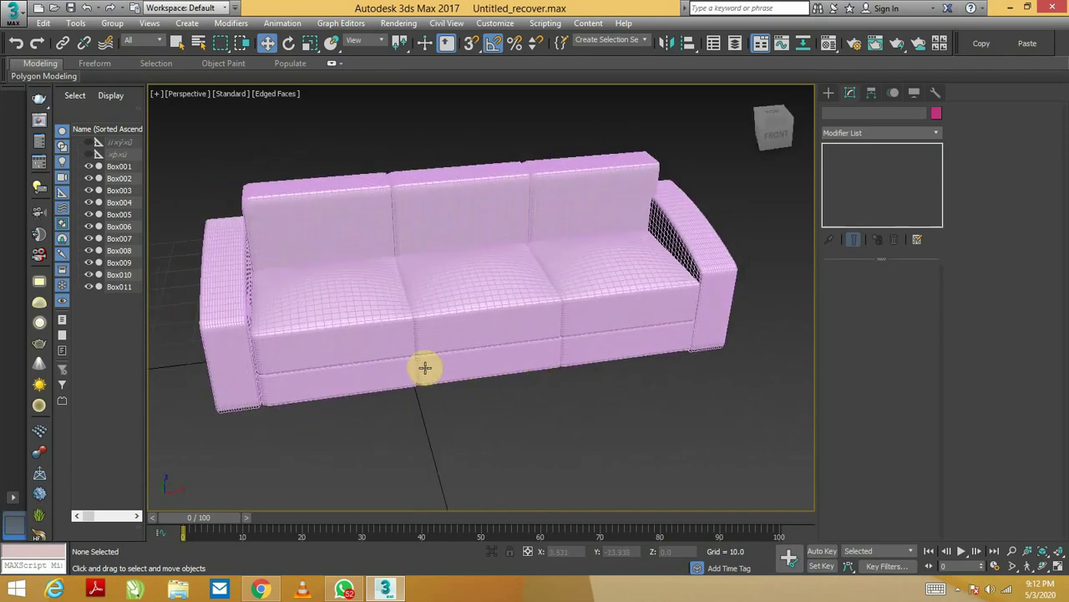
# - Select the three front base boxes under the seat cushions and orbit to inspect the sofa
pyautogui.click(425, 368)
pyautogui.keyDown('ctrl'); pyautogui.click(442, 370); pyautogui.keyUp('ctrl')
pyautogui.keyDown('ctrl'); pyautogui.click(561, 355); pyautogui.keyUp('ctrl')
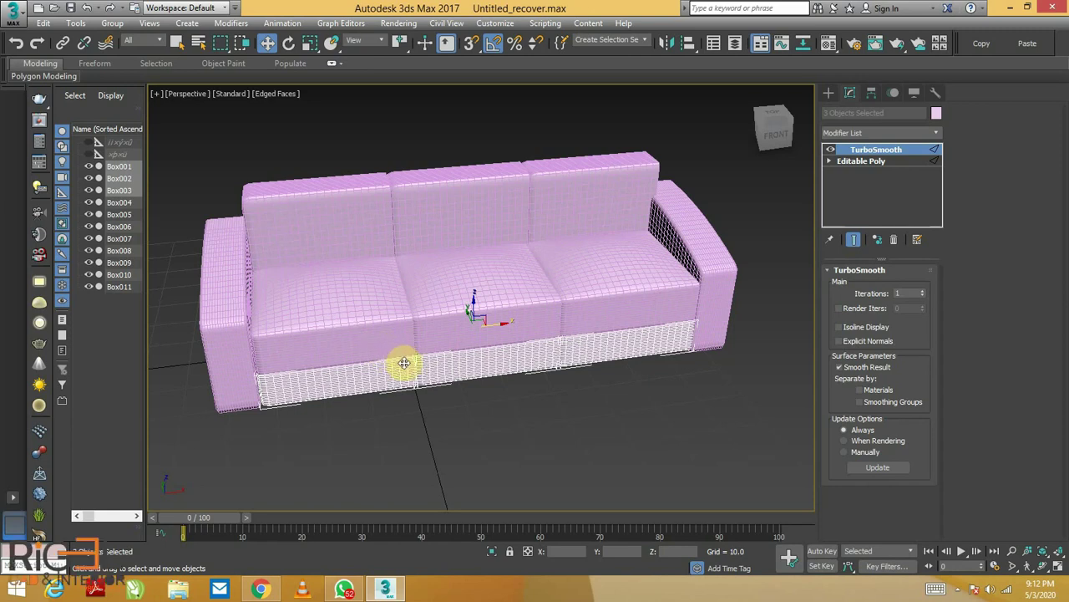
pyautogui.keyDown('alt'); pyautogui.moveTo(384, 355); pyautogui.dragTo(384, 355, button='middle'); pyautogui.keyUp('alt')
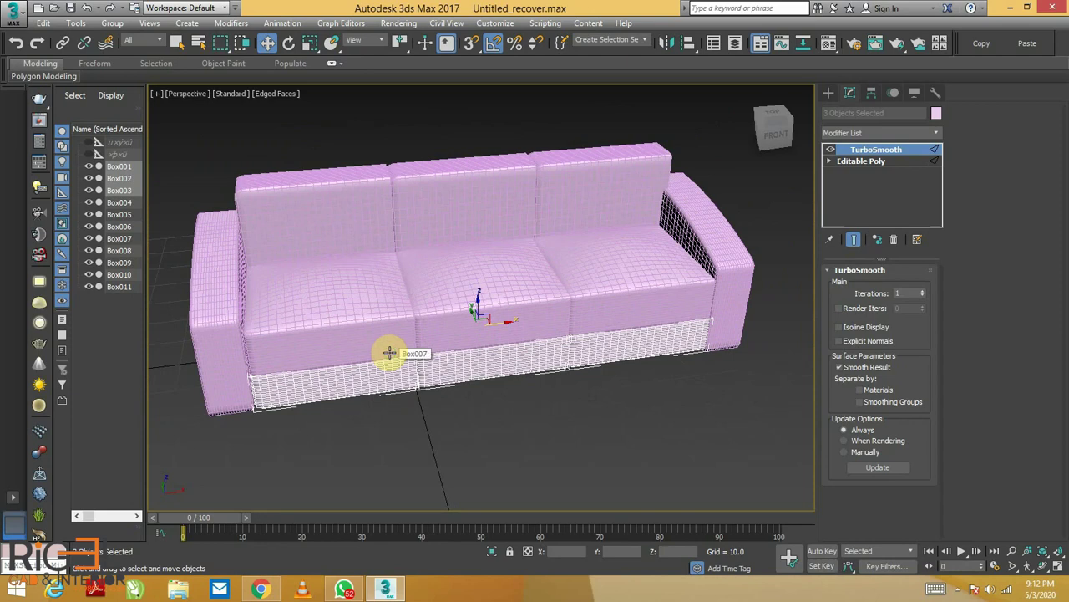
pyautogui.moveTo(350, 336)
pyautogui.keyDown('alt'); pyautogui.mouseDown(button='middle')
pyautogui.moveTo(356, 312)
pyautogui.moveTo(382, 293)
pyautogui.moveTo(425, 312)
pyautogui.moveTo(350, 331)
pyautogui.mouseUp(button='middle'); pyautogui.keyUp('alt')
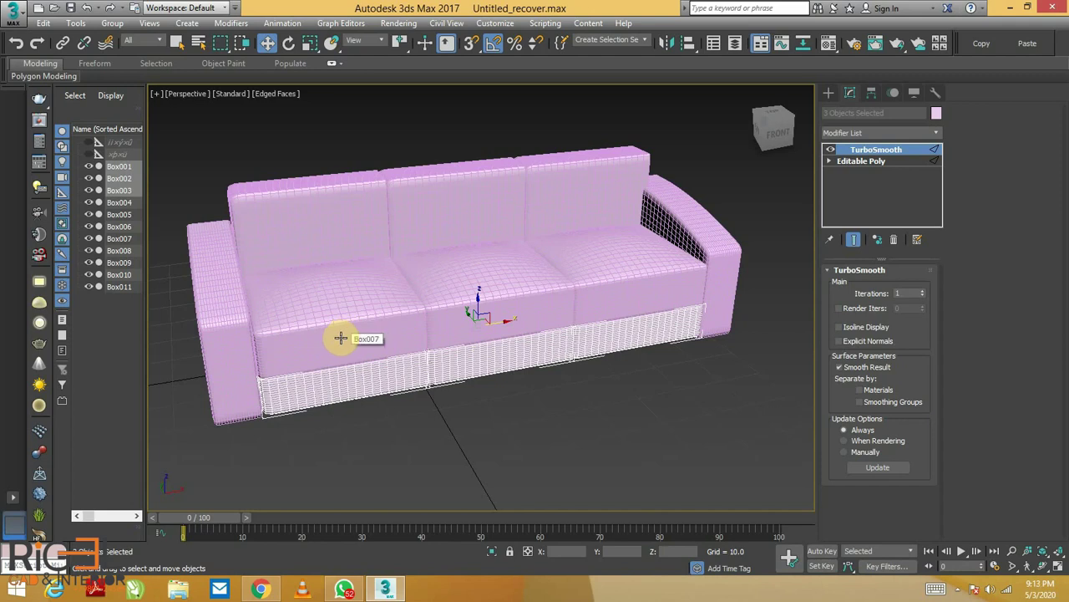
# - Set material slot 1's diffuse to pure white and assign it to the front base boxes
pyautogui.press('m')
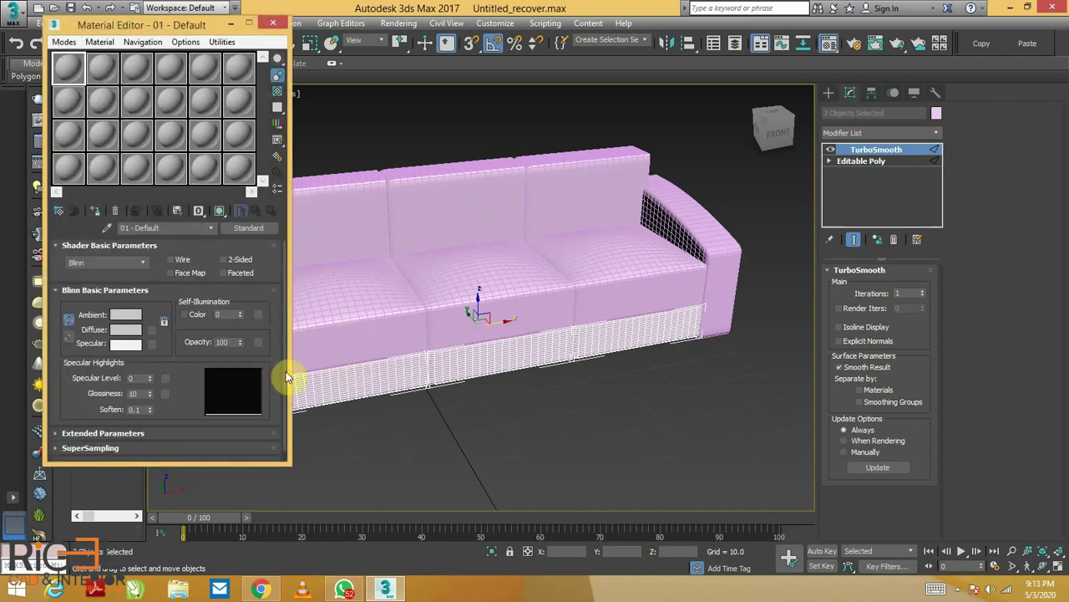
pyautogui.click(133, 329)
pyautogui.moveTo(377, 107); pyautogui.dragTo(386, 189)
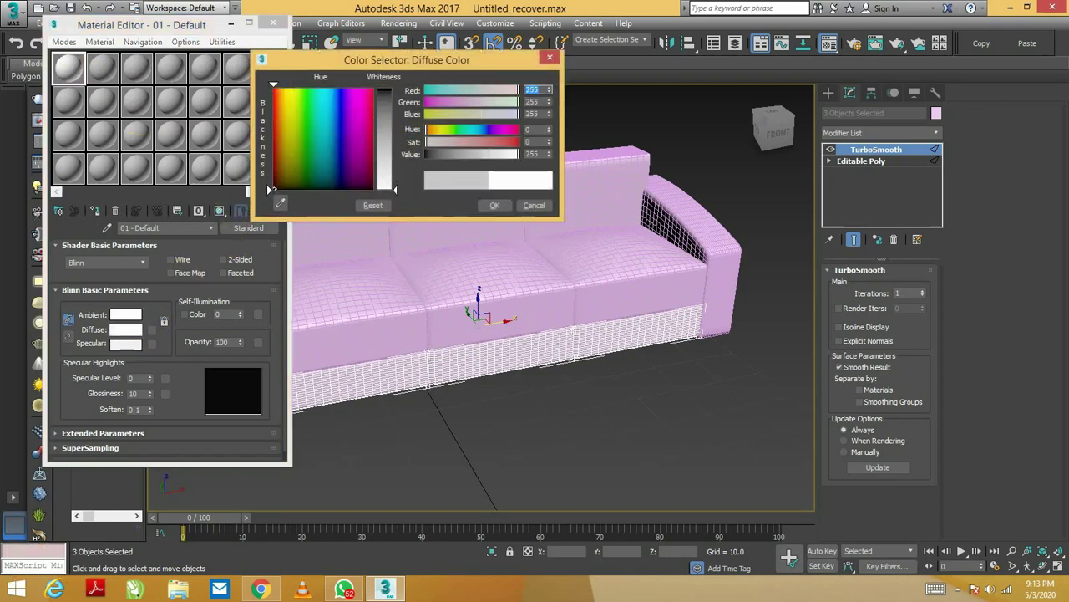
pyautogui.click(495, 204)
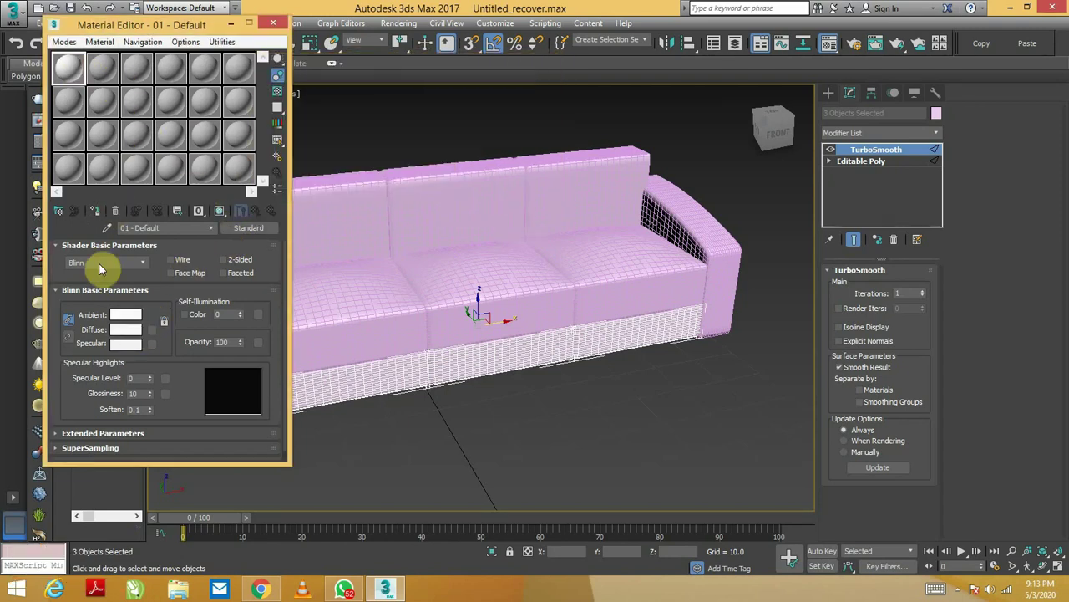
pyautogui.click(94, 211)
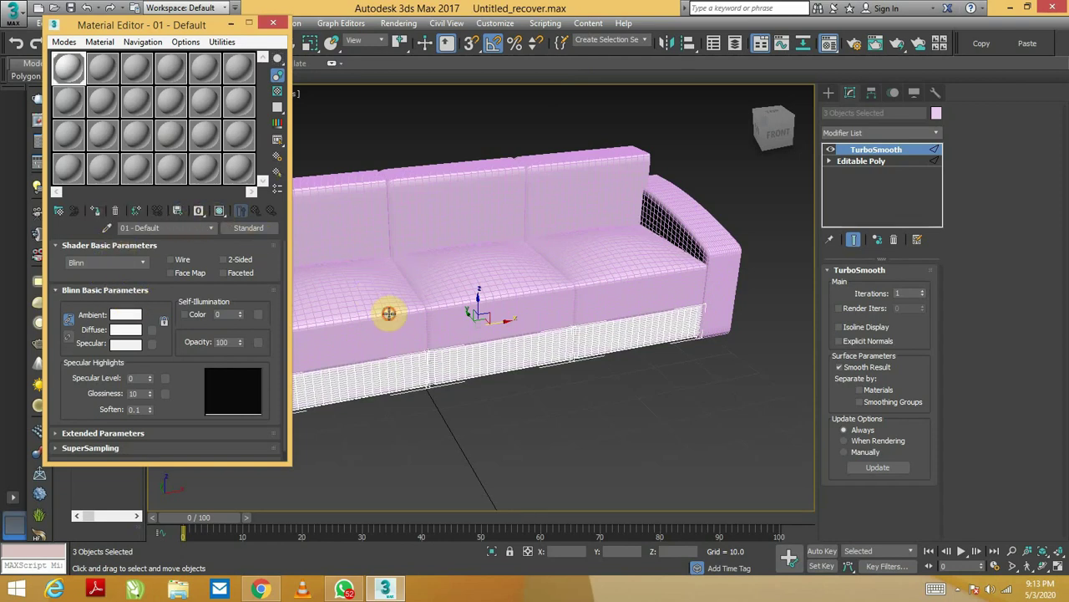
# - Select the seat cushions and assign the second material slot to them
pyautogui.click(413, 310)
pyautogui.keyDown('ctrl'); pyautogui.click(598, 280); pyautogui.keyUp('ctrl')
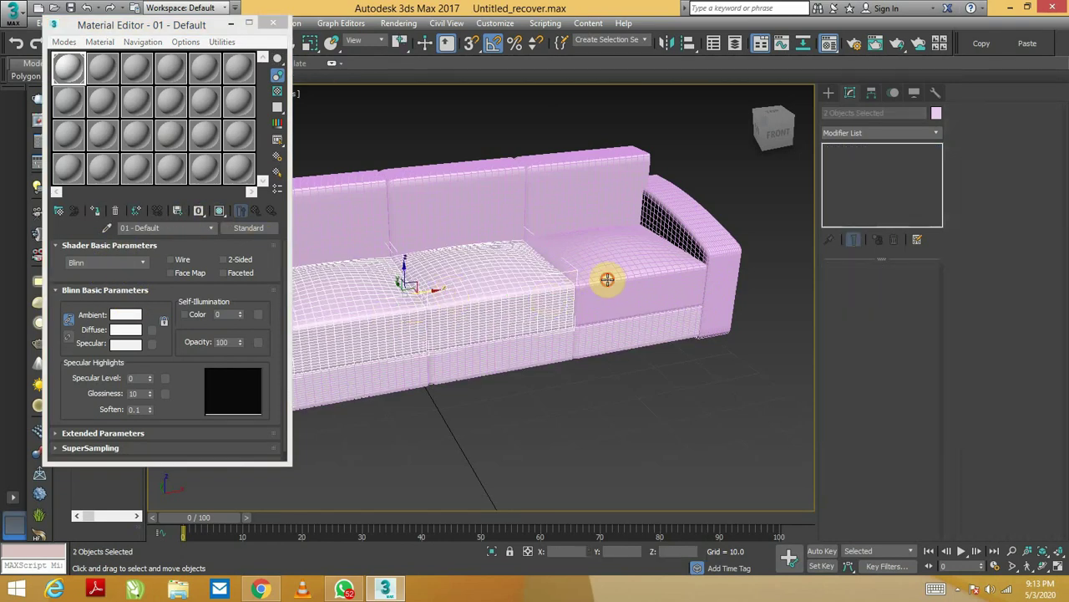
pyautogui.click(97, 70)
pyautogui.moveTo(97, 71); pyautogui.dragTo(506, 306)
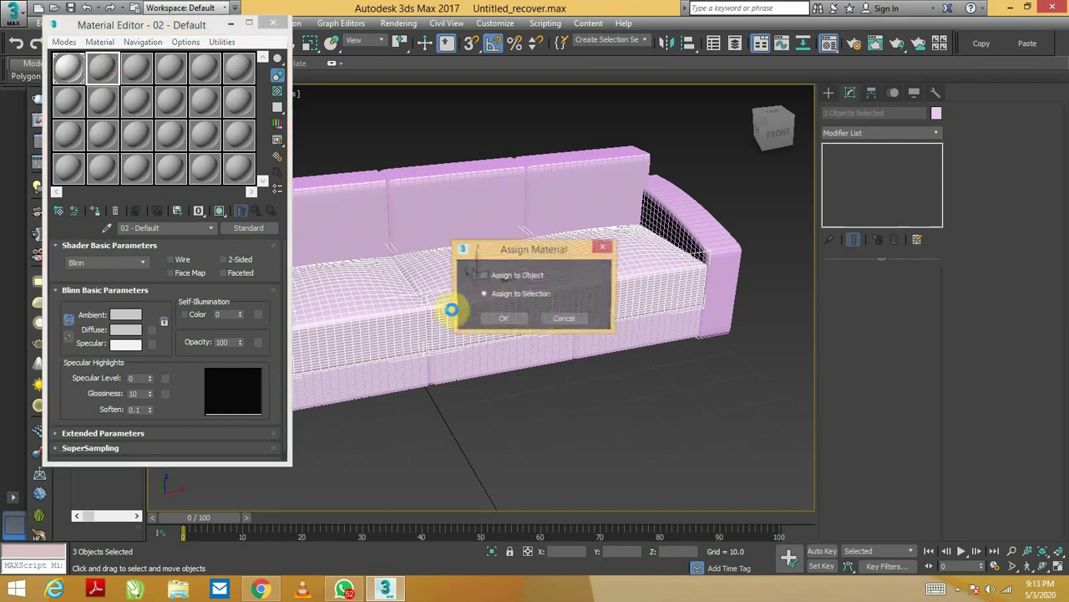
pyautogui.click(505, 320)
# - Change the second material's diffuse to a fully saturated deep blue (0, 18, 248)
pyautogui.click(130, 329)
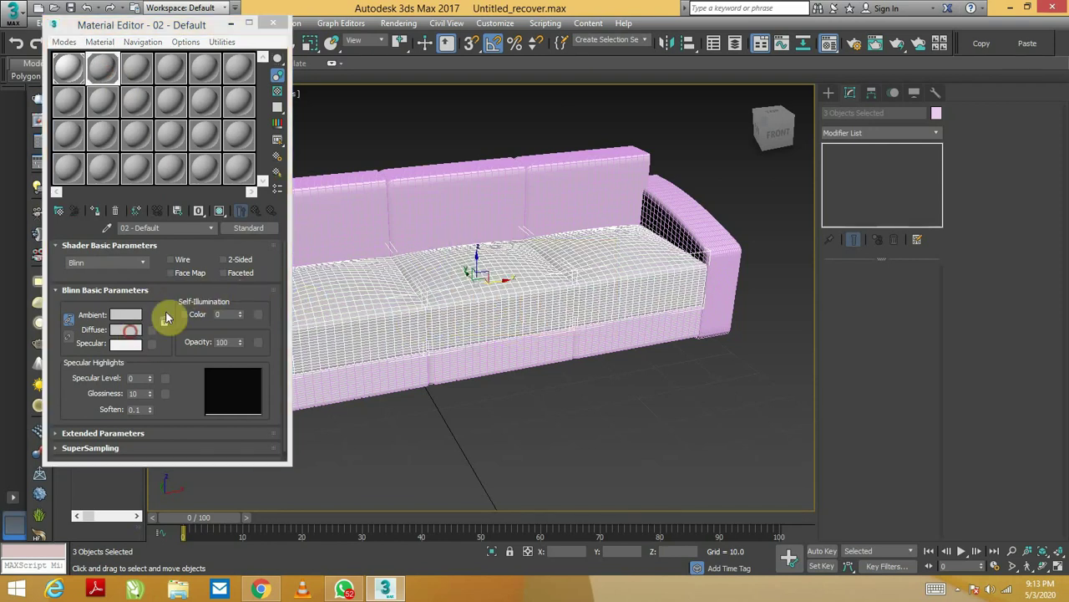
pyautogui.moveTo(363, 77); pyautogui.dragTo(206, 18)
pyautogui.click(159, 48)
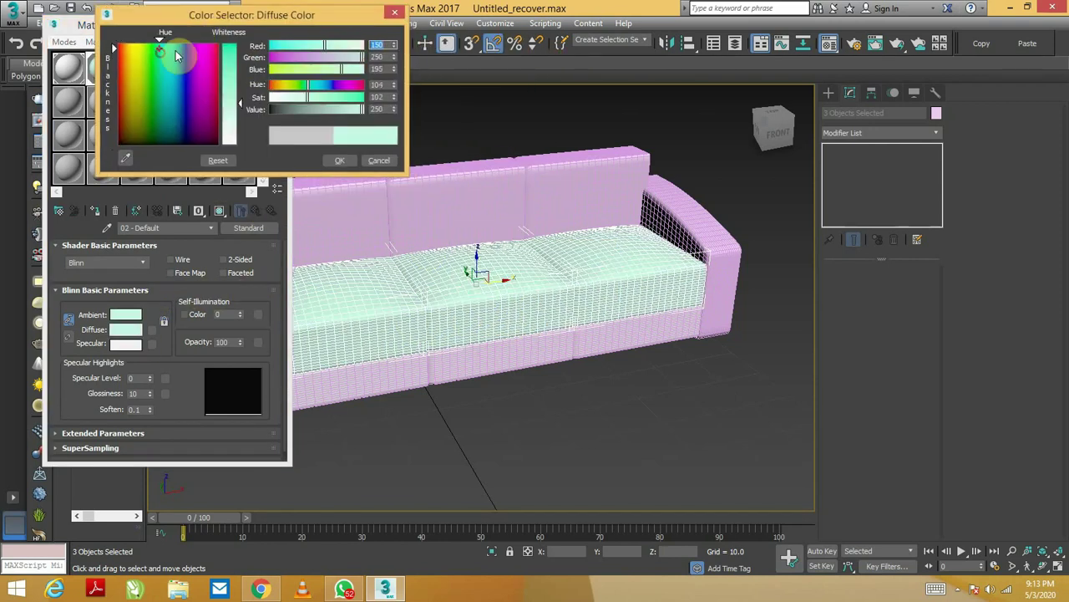
pyautogui.click(184, 47)
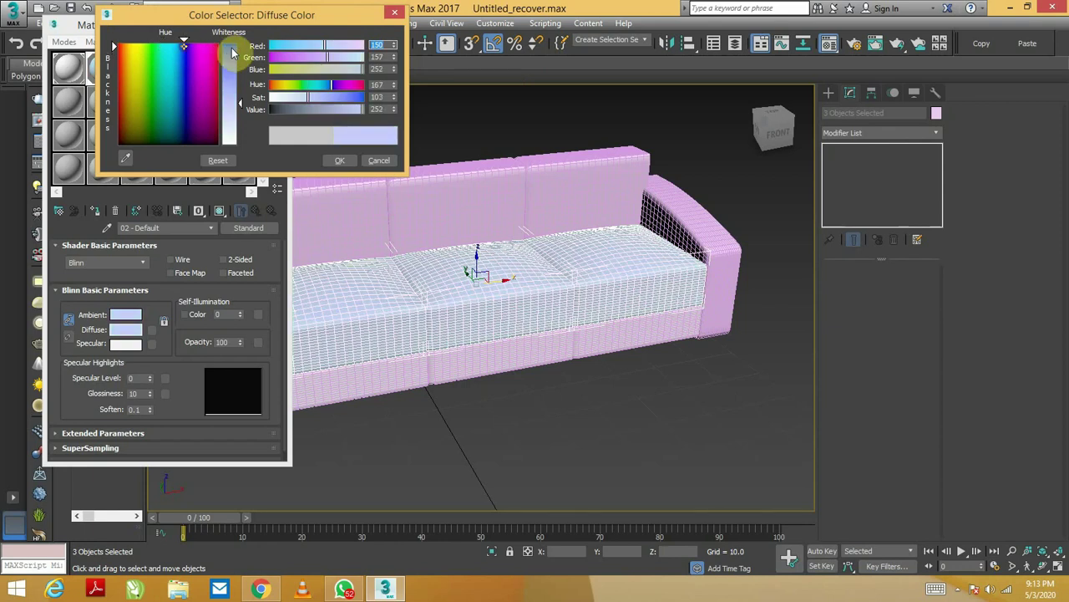
pyautogui.click(229, 43)
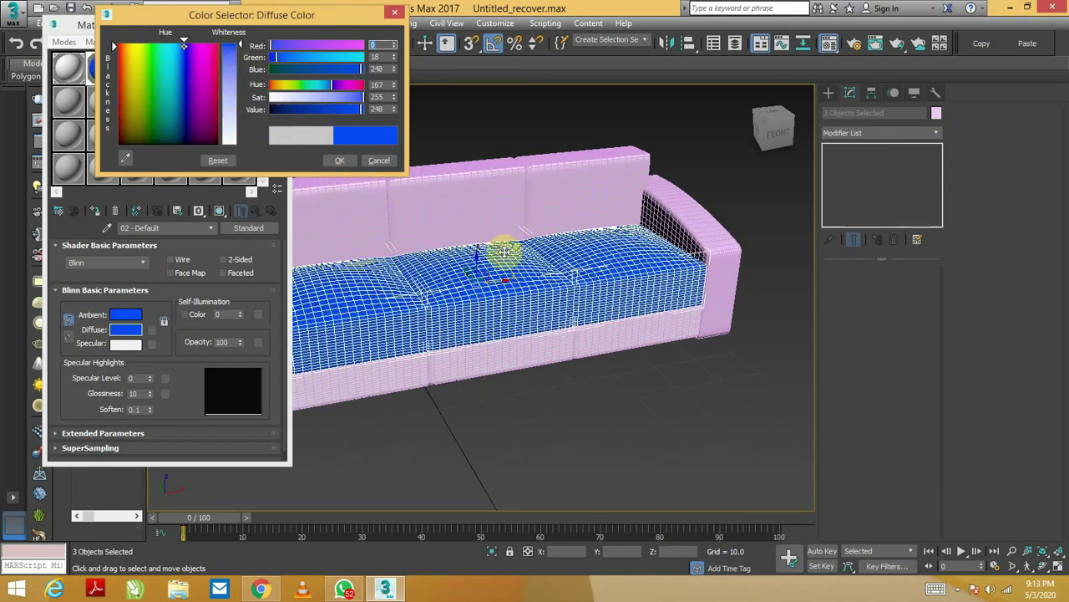
pyautogui.click(608, 400)
pyautogui.moveTo(608, 399)
pyautogui.keyDown('alt'); pyautogui.mouseDown(button='middle')
pyautogui.moveTo(444, 298)
pyautogui.moveTo(601, 318)
pyautogui.moveTo(598, 298)
pyautogui.moveTo(543, 297)
pyautogui.mouseUp(button='middle'); pyautogui.keyUp('alt')
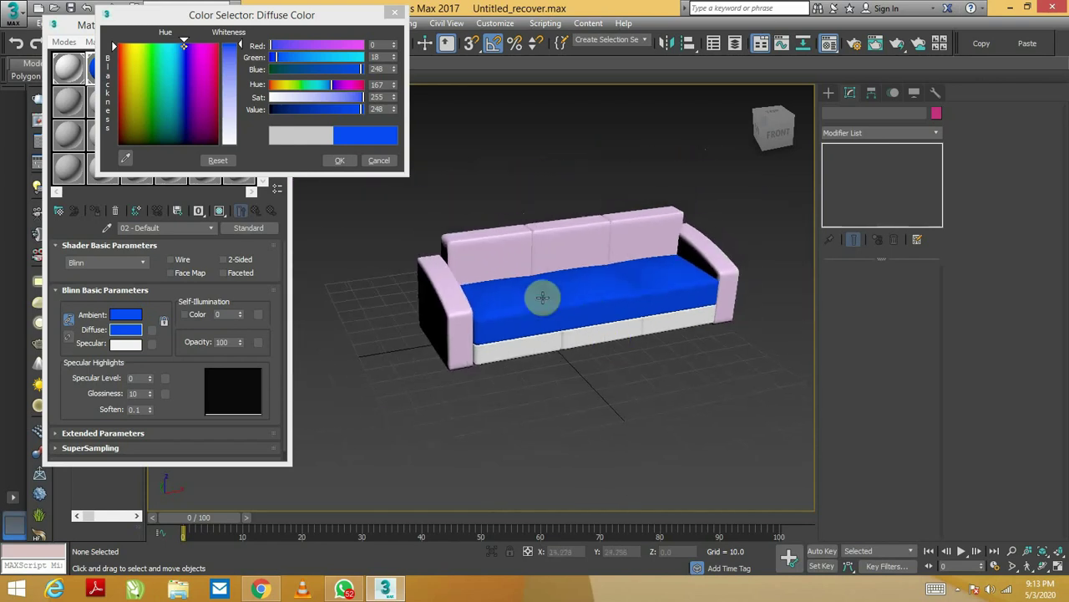
pyautogui.click(532, 304)
# - Adjust the Whiteness slider to soften the cushion blue to 7, 24, 248 and confirm it
pyautogui.keyDown('ctrl'); pyautogui.click(587, 306); pyautogui.keyUp('ctrl')
pyautogui.keyDown('ctrl'); pyautogui.click(669, 283); pyautogui.keyUp('ctrl')
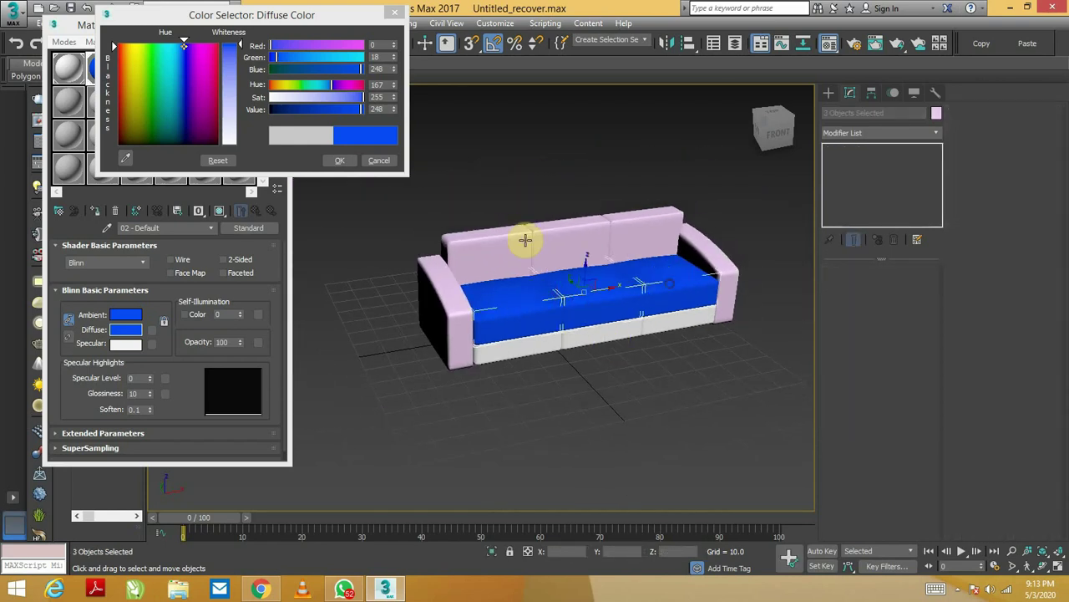
pyautogui.click(371, 272)
pyautogui.moveTo(240, 47); pyautogui.dragTo(241, 51)
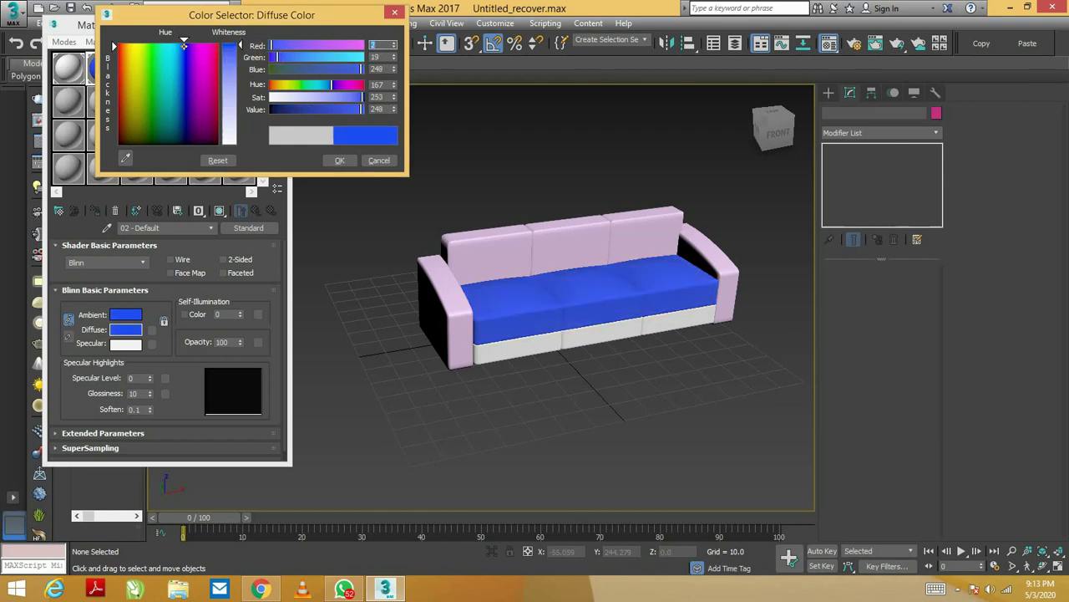
pyautogui.moveTo(241, 53); pyautogui.dragTo(241, 48)
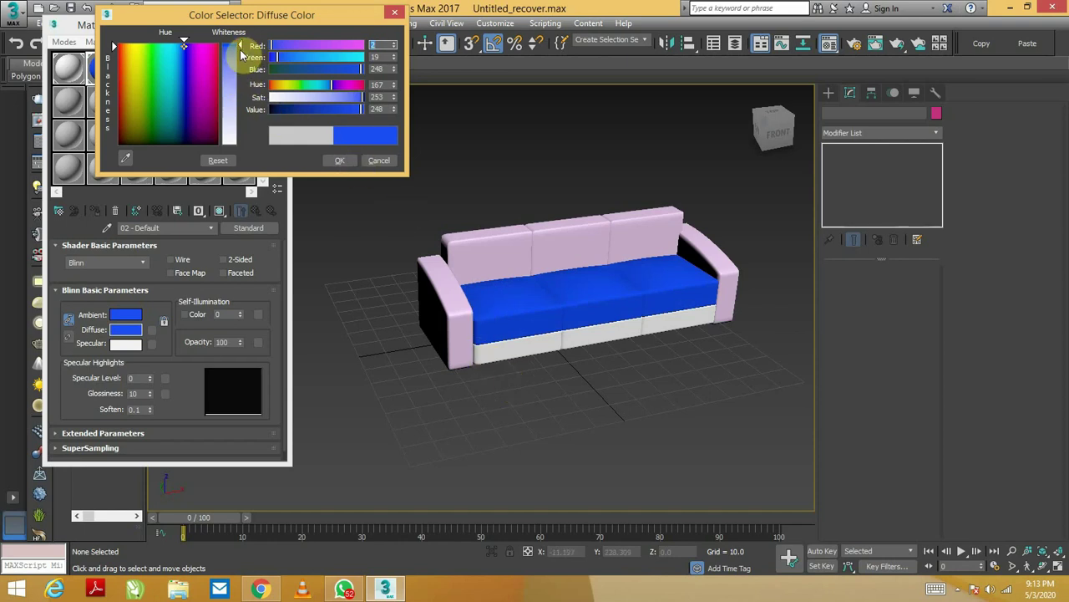
pyautogui.click(447, 302)
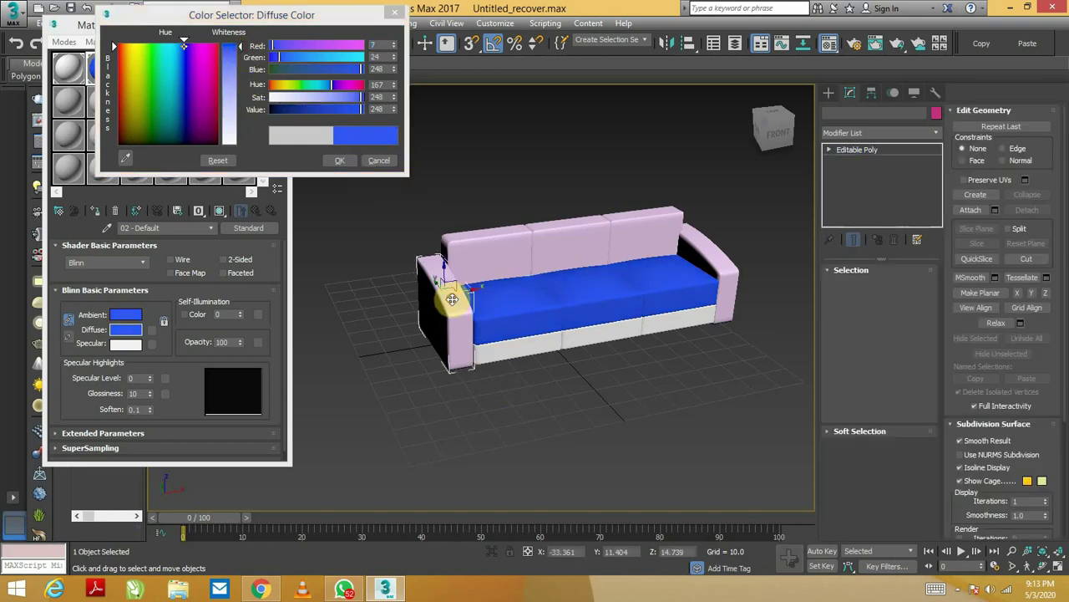
pyautogui.keyDown('ctrl'); pyautogui.click(726, 257); pyautogui.keyUp('ctrl')
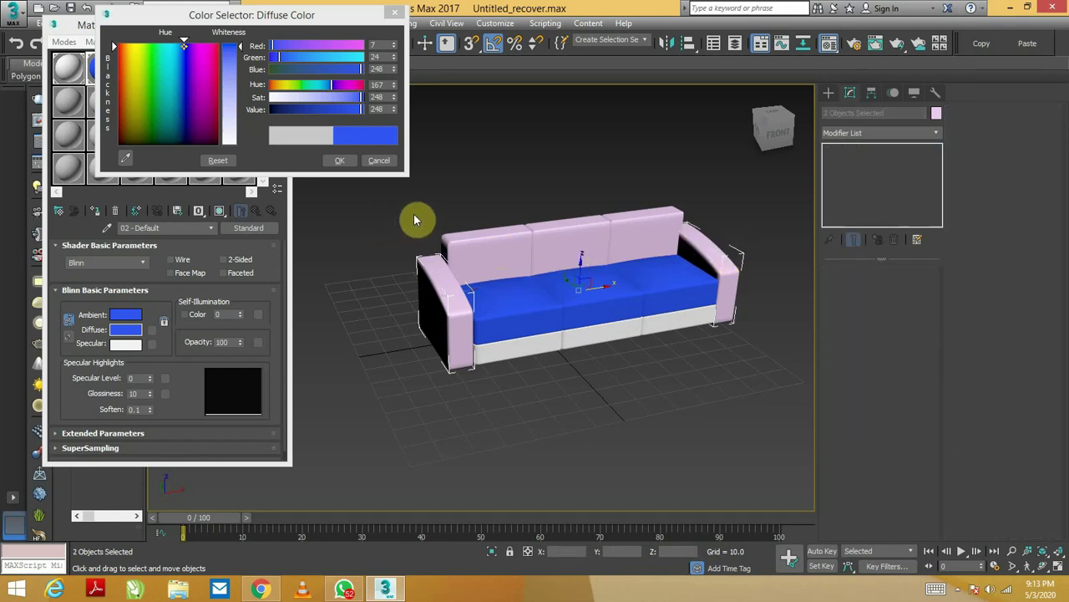
pyautogui.click(340, 160)
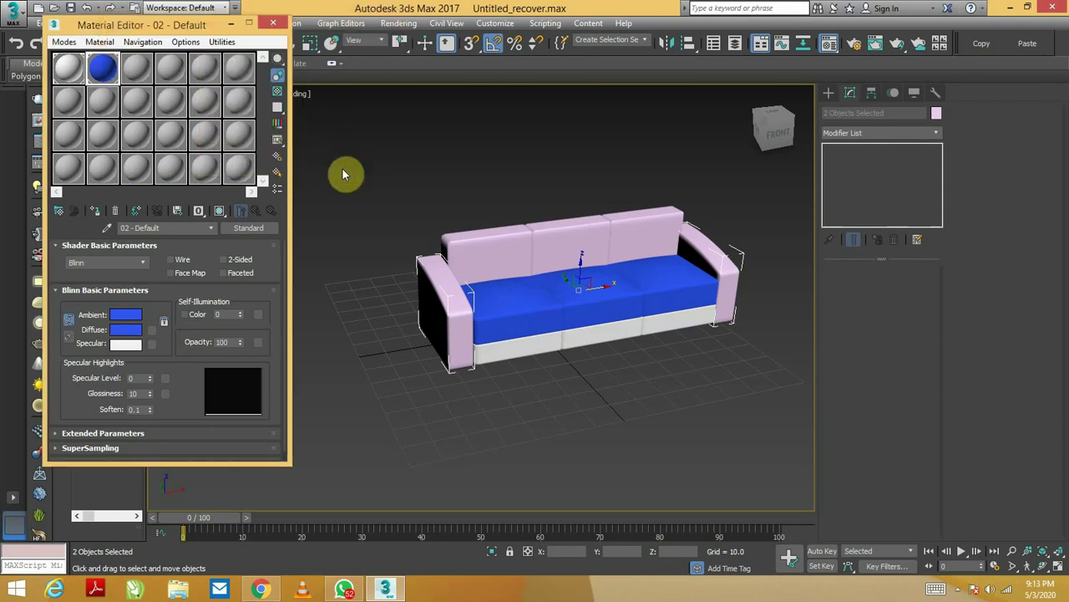
# - Assign the blue material to the armrests and the white material to the backrest
pyautogui.click(95, 210)
pyautogui.click(488, 259)
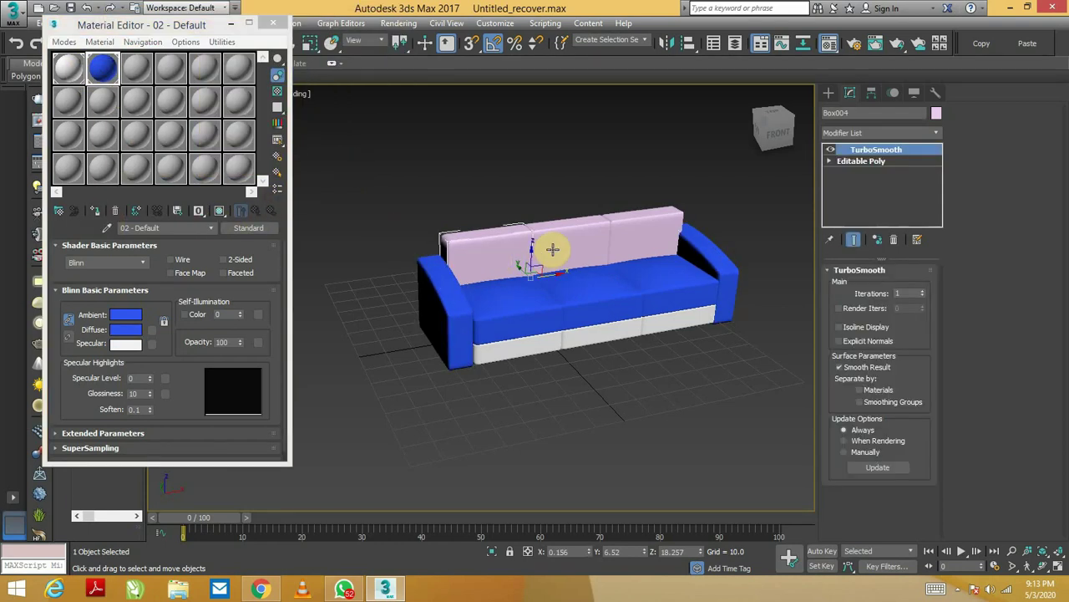
pyautogui.click(71, 72)
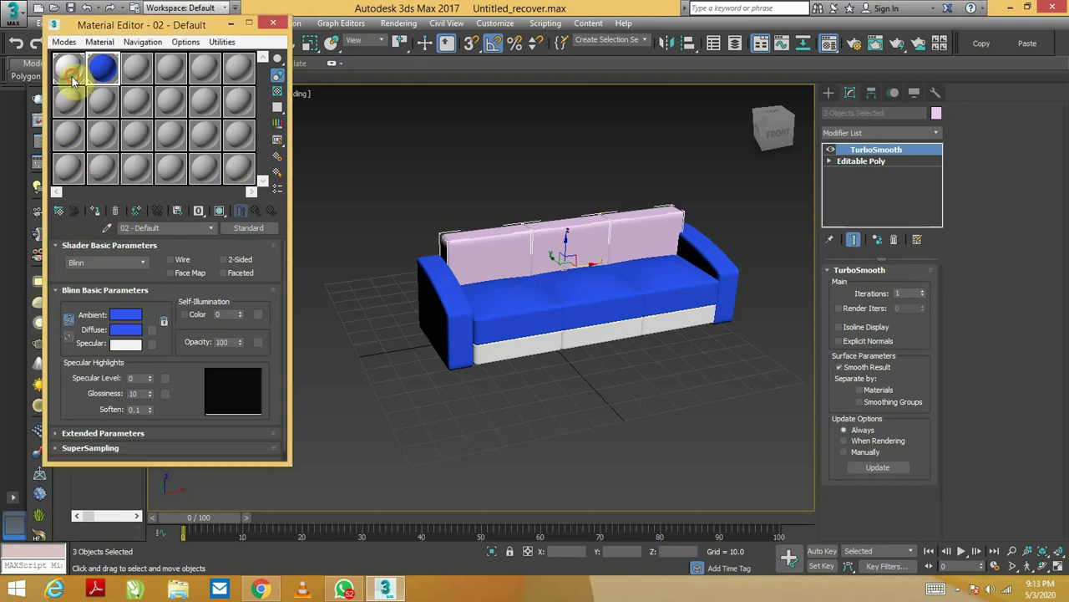
pyautogui.click(130, 331)
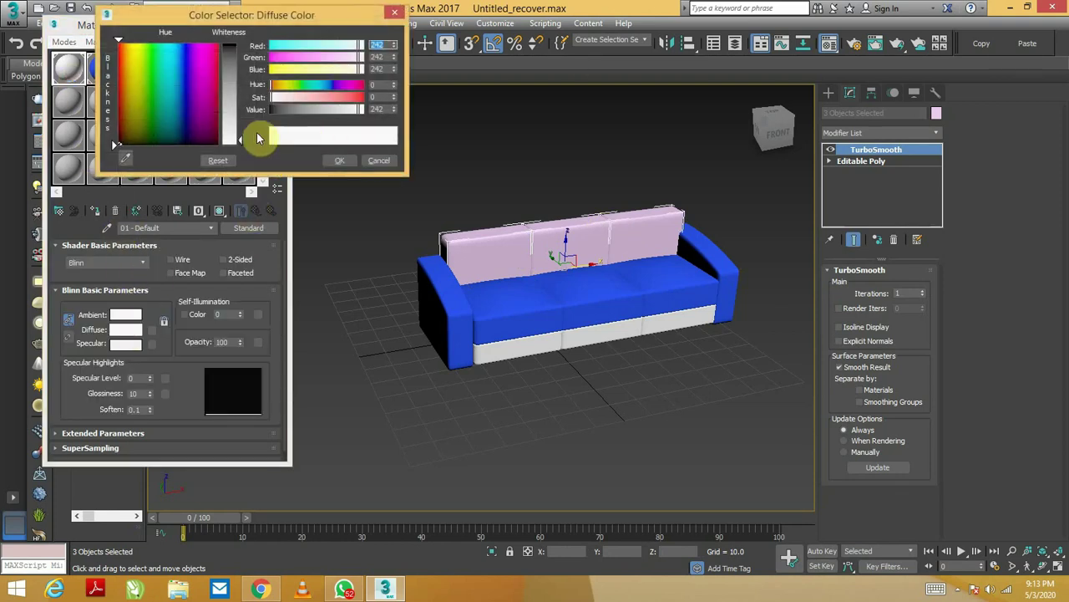
pyautogui.click(338, 161)
pyautogui.click(94, 210)
pyautogui.click(364, 178)
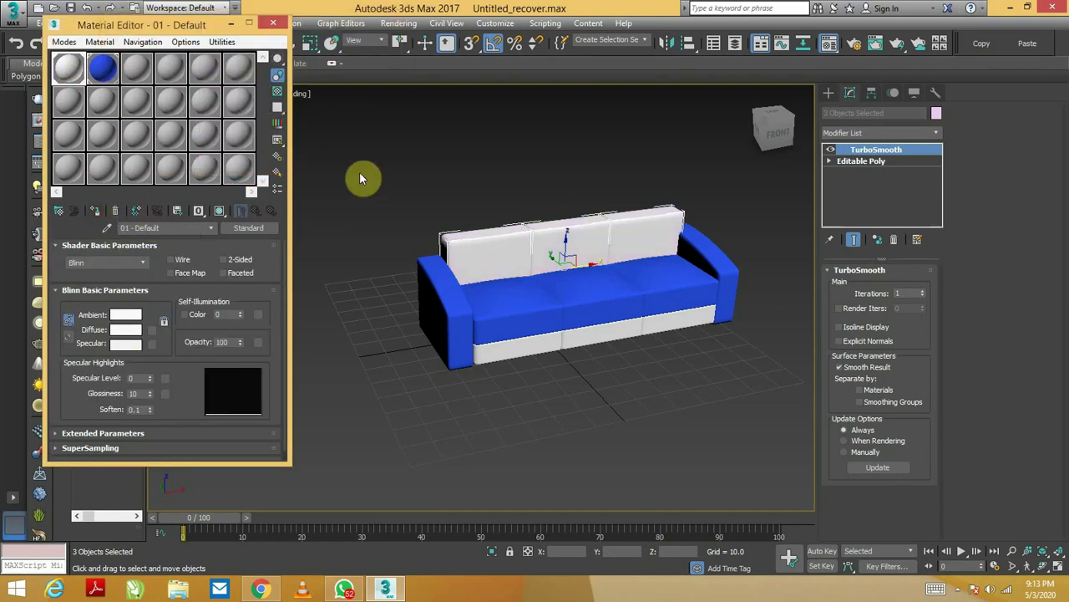
# - Select the three backrest cushions and assign the blue slot 02 material to them
pyautogui.scroll(2, 530, 257)
pyautogui.keyDown('alt'); pyautogui.moveTo(530, 261); pyautogui.dragTo(482, 262, button='middle'); pyautogui.keyUp('alt')
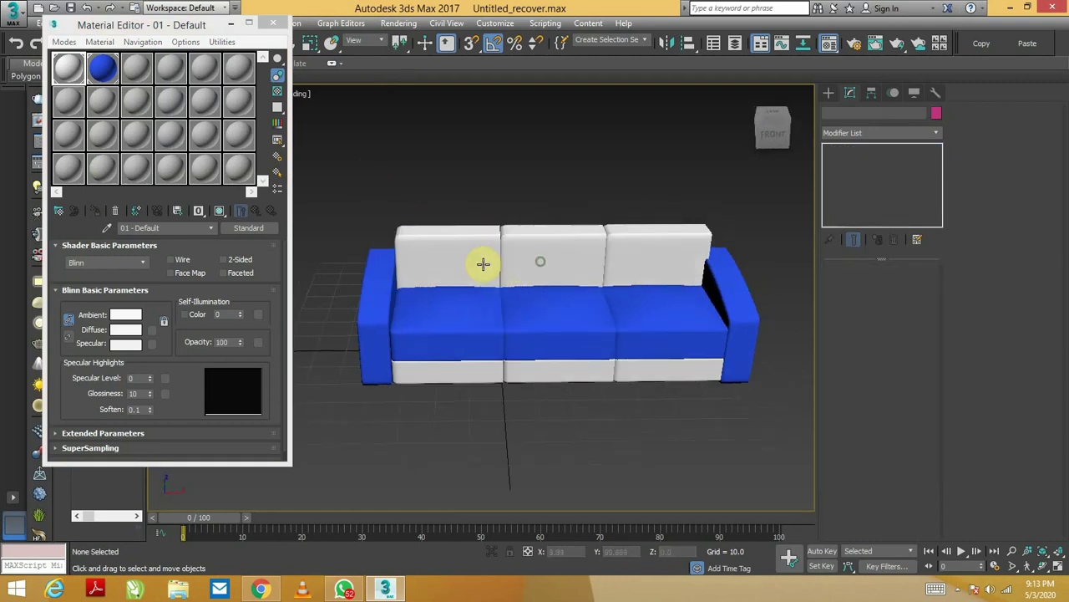
pyautogui.click(460, 262)
pyautogui.keyDown('ctrl'); pyautogui.click(566, 262); pyautogui.keyUp('ctrl')
pyautogui.keyDown('ctrl'); pyautogui.click(660, 247); pyautogui.keyUp('ctrl')
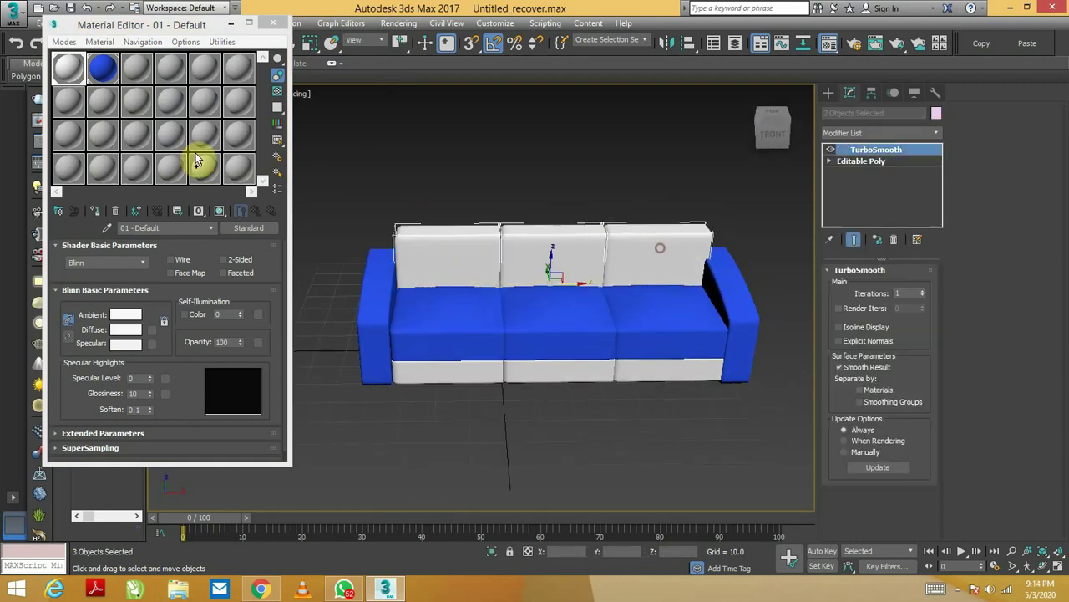
pyautogui.click(98, 67)
pyautogui.click(94, 209)
pyautogui.click(393, 177)
# - Select both armrests and assign the white slot 01 material to them
pyautogui.keyDown('alt'); pyautogui.moveTo(392, 177); pyautogui.dragTo(506, 223, button='middle'); pyautogui.keyUp('alt')
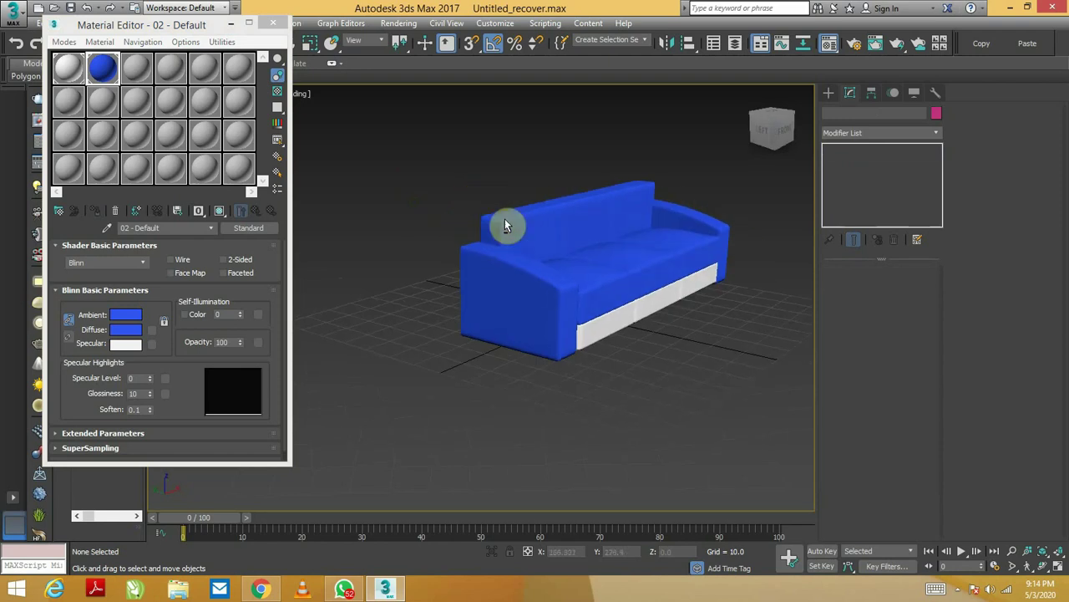
pyautogui.click(544, 269)
pyautogui.keyDown('ctrl'); pyautogui.click(702, 220); pyautogui.keyUp('ctrl')
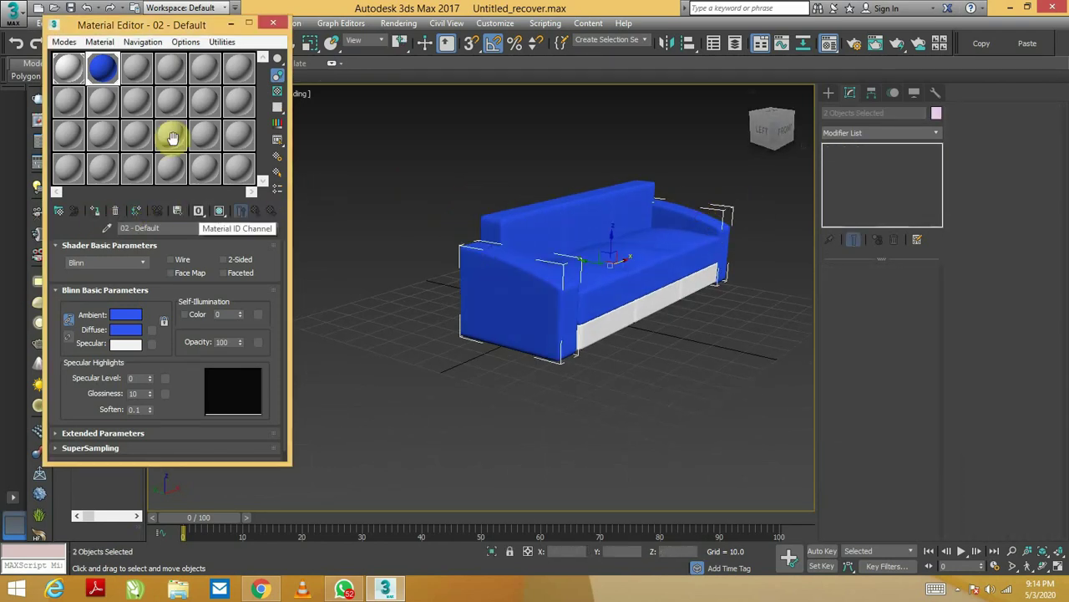
pyautogui.click(65, 70)
pyautogui.click(96, 211)
pyautogui.click(310, 183)
# - Select the white base pieces under the seat and move them behind the sofa
pyautogui.moveTo(310, 183)
pyautogui.keyDown('alt'); pyautogui.mouseDown(button='middle')
pyautogui.moveTo(477, 214)
pyautogui.moveTo(418, 189)
pyautogui.moveTo(437, 209)
pyautogui.moveTo(578, 234)
pyautogui.moveTo(507, 242)
pyautogui.moveTo(470, 229)
pyautogui.moveTo(540, 195)
pyautogui.mouseUp(button='middle'); pyautogui.keyUp('alt')
pyautogui.click(504, 253)
pyautogui.moveTo(533, 274)
pyautogui.keyDown('alt'); pyautogui.mouseDown(button='middle')
pyautogui.moveTo(521, 253)
pyautogui.moveTo(550, 275)
pyautogui.mouseUp(button='middle'); pyautogui.keyUp('alt')
pyautogui.keyDown('ctrl'); pyautogui.click(579, 299); pyautogui.keyUp('ctrl')
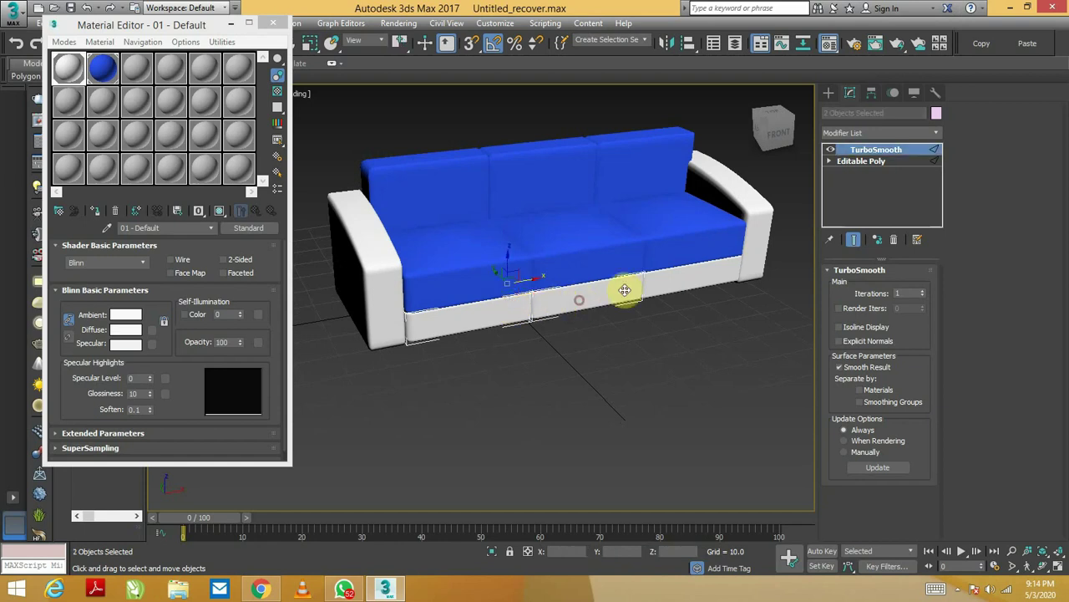
pyautogui.moveTo(627, 370); pyautogui.dragTo(453, 140)
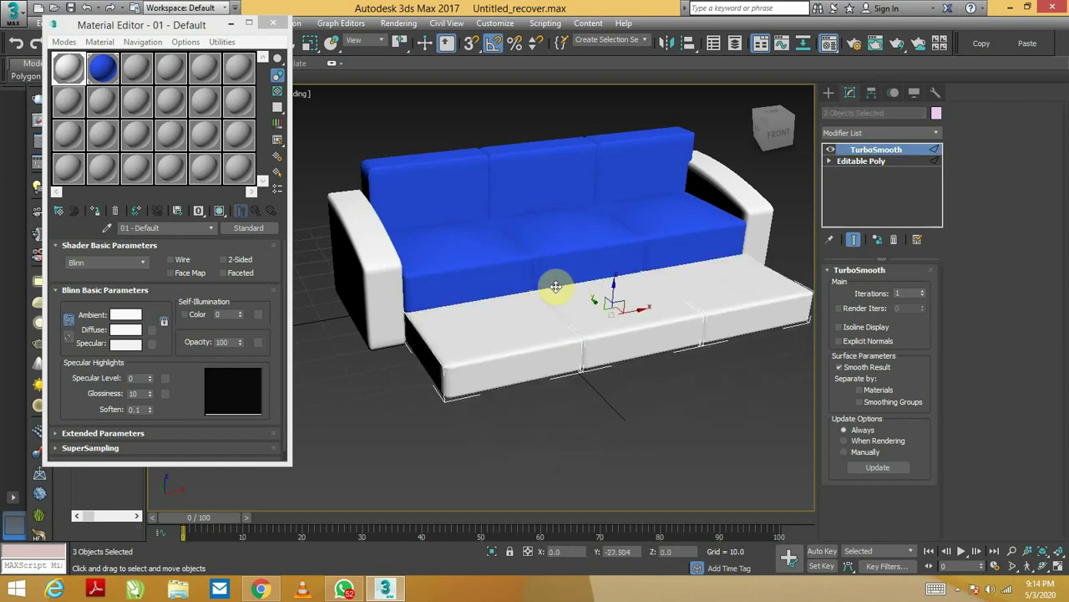
# - Draw a new box, Box012, about 26.855 × 98.045 × 9.086 beneath the seat cushions
pyautogui.click(829, 93)
pyautogui.click(852, 173)
pyautogui.moveTo(447, 321)
pyautogui.keyDown('alt'); pyautogui.mouseDown(button='middle')
pyautogui.moveTo(435, 339)
pyautogui.moveTo(468, 323)
pyautogui.moveTo(456, 313)
pyautogui.moveTo(426, 320)
pyautogui.mouseUp(button='middle'); pyautogui.keyUp('alt')
pyautogui.moveTo(423, 320)
pyautogui.mouseDown()
pyautogui.moveTo(738, 237)
pyautogui.moveTo(732, 248)
pyautogui.mouseUp()
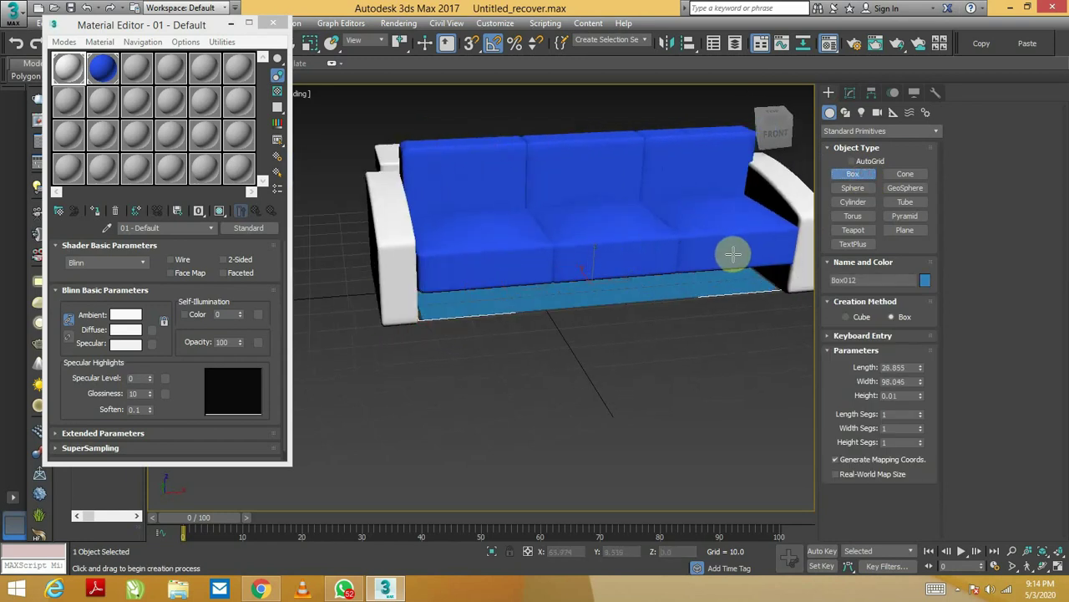
pyautogui.click(729, 218)
pyautogui.keyDown('alt'); pyautogui.moveTo(729, 217); pyautogui.dragTo(709, 248, button='middle'); pyautogui.keyUp('alt')
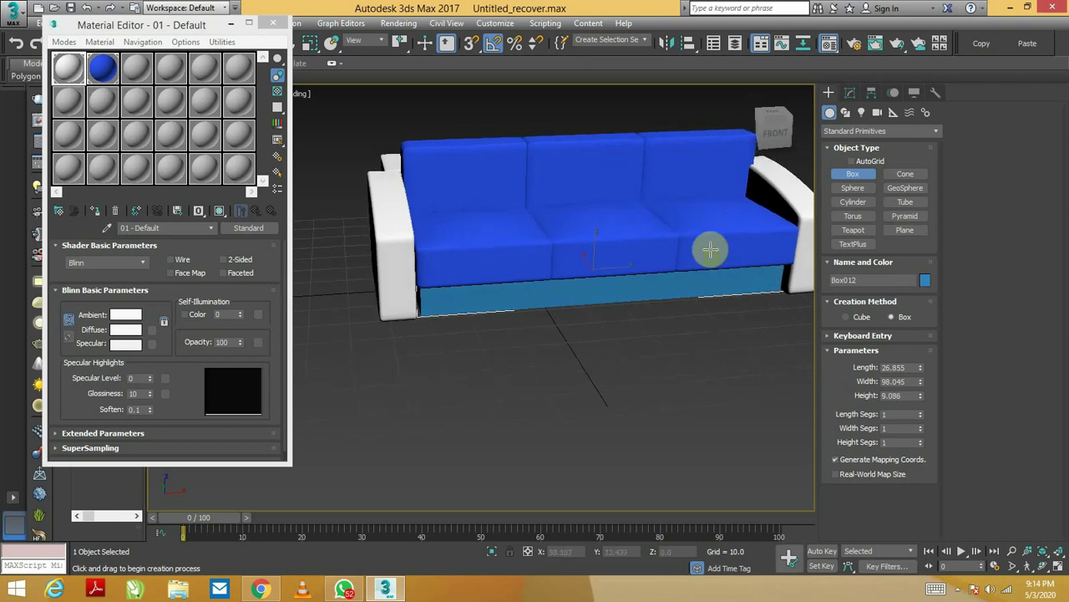
# - Move Box012 forward into place under the seat and maximize the viewport
pyautogui.press('w')
pyautogui.keyDown('alt'); pyautogui.moveTo(639, 286); pyautogui.dragTo(560, 274, button='middle'); pyautogui.keyUp('alt')
pyautogui.moveTo(577, 271); pyautogui.dragTo(615, 285)
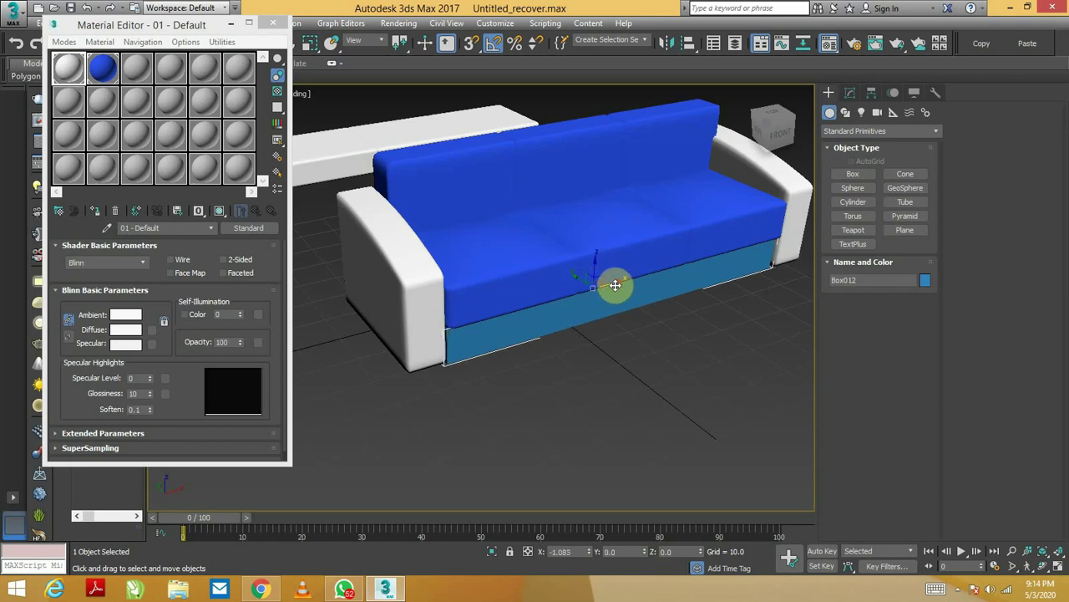
pyautogui.moveTo(615, 285)
pyautogui.keyDown('alt'); pyautogui.mouseDown(button='middle')
pyautogui.moveTo(597, 267)
pyautogui.moveTo(597, 239)
pyautogui.moveTo(614, 290)
pyautogui.mouseUp(button='middle'); pyautogui.keyUp('alt')
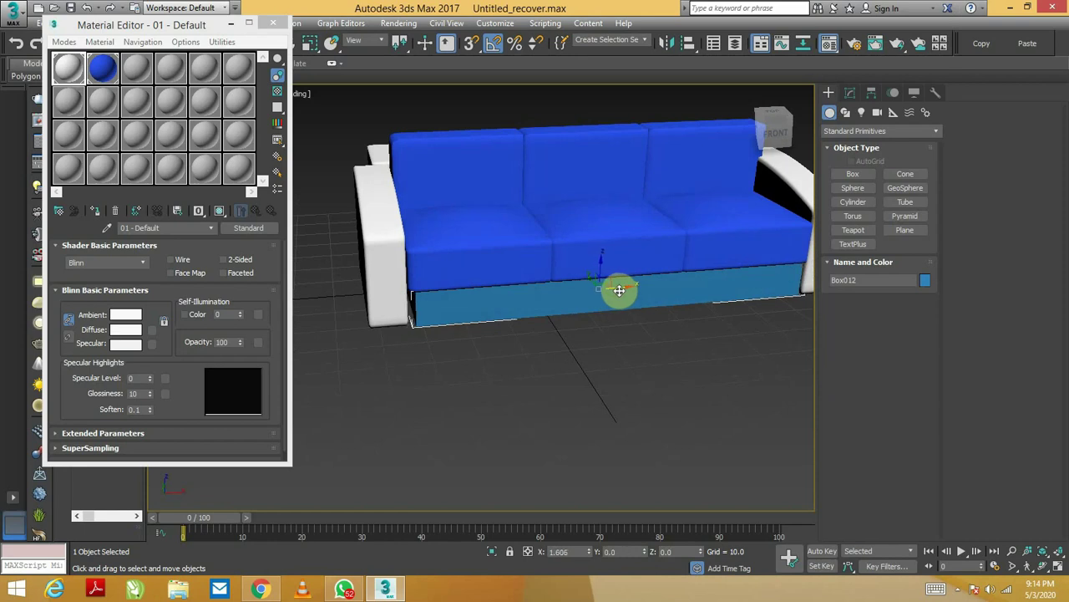
pyautogui.hotkey('alt', 'w')
pyautogui.hotkey('alt', 'w')
# - Stretch Box012 slightly along its length with Select and Non-uniform Scale
pyautogui.scroll(1, 521, 304)
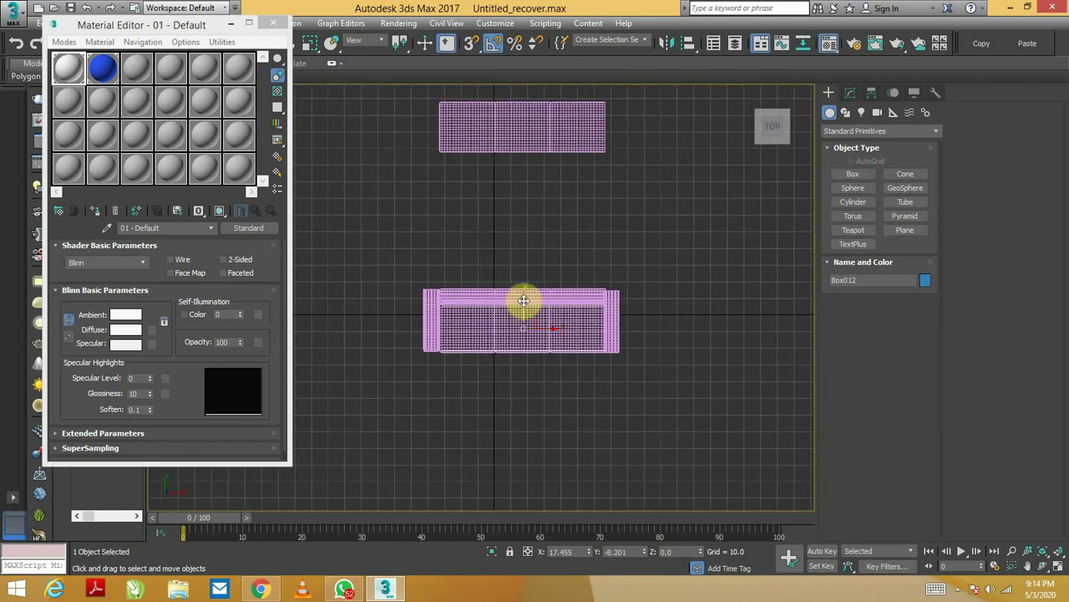
pyautogui.scroll(3, 527, 320)
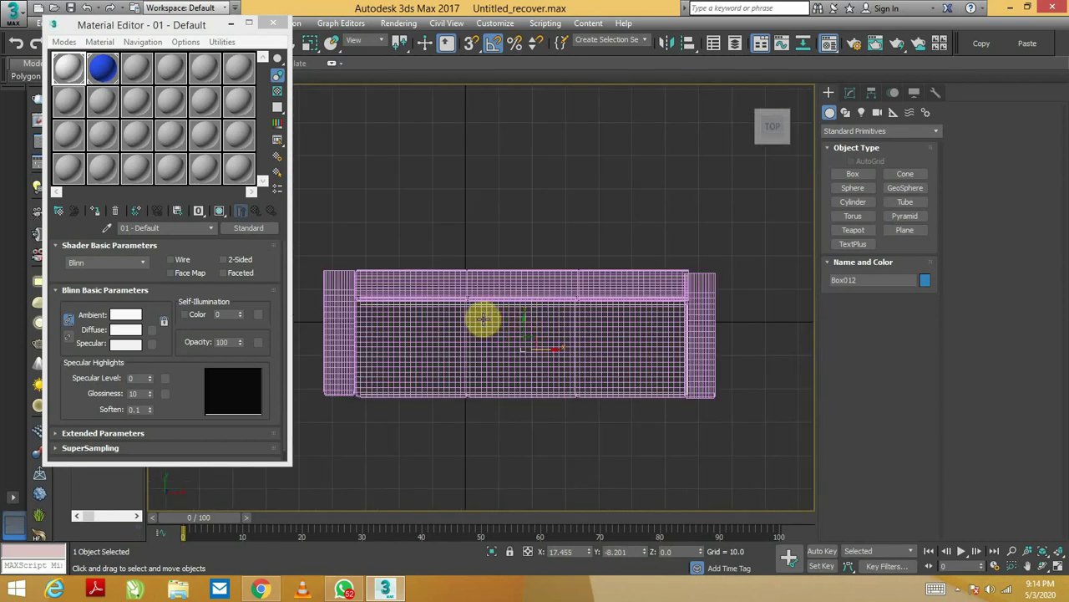
pyautogui.press('m')
pyautogui.scroll(2, 521, 315)
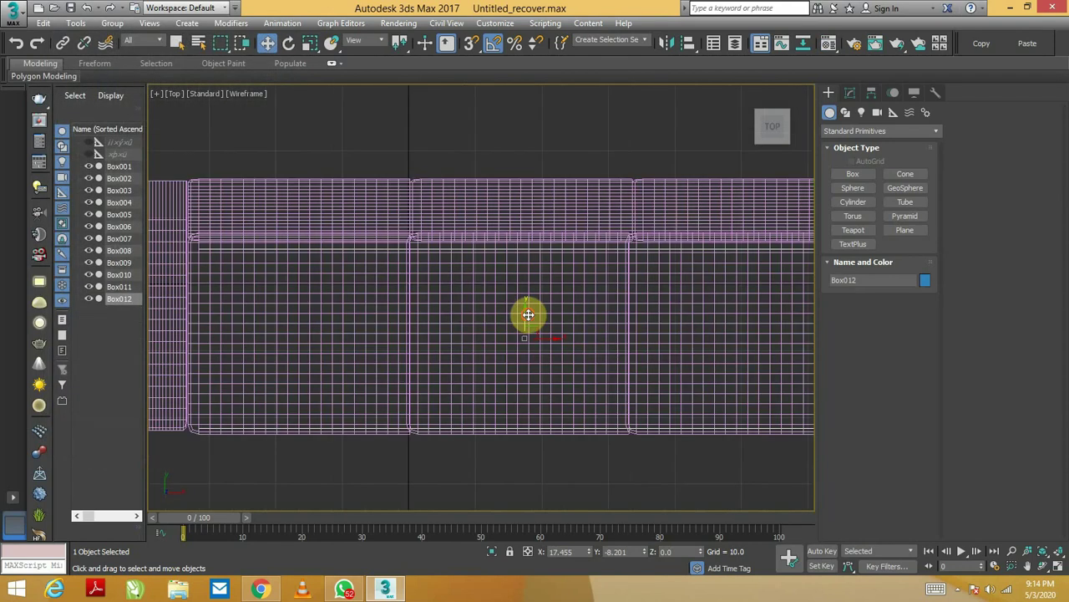
pyautogui.press('r')
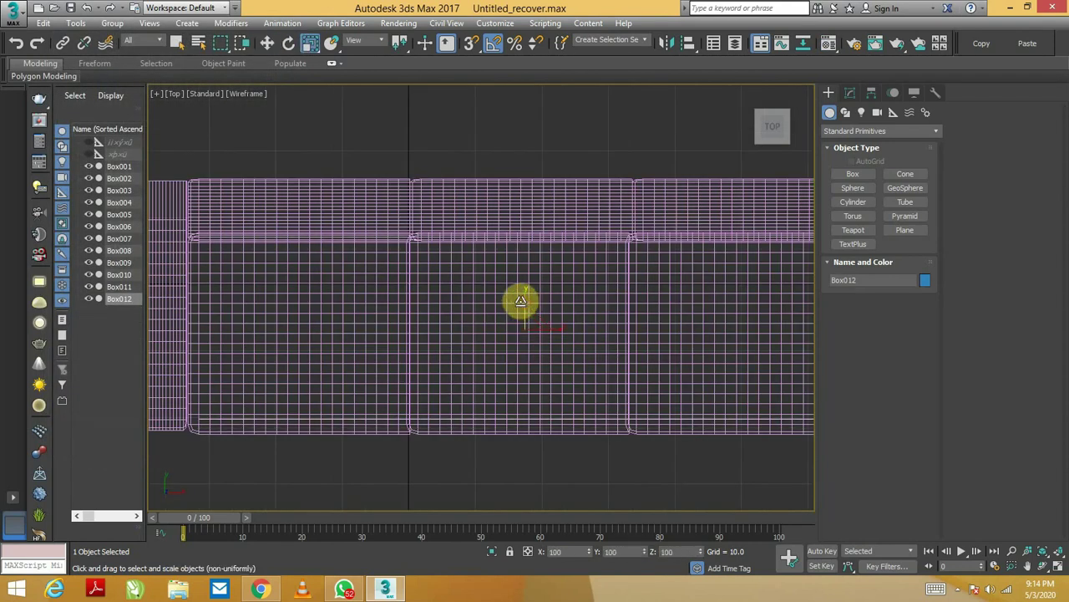
pyautogui.hotkey('alt', 'w')
pyautogui.click(650, 368)
pyautogui.hotkey('alt', 'w')
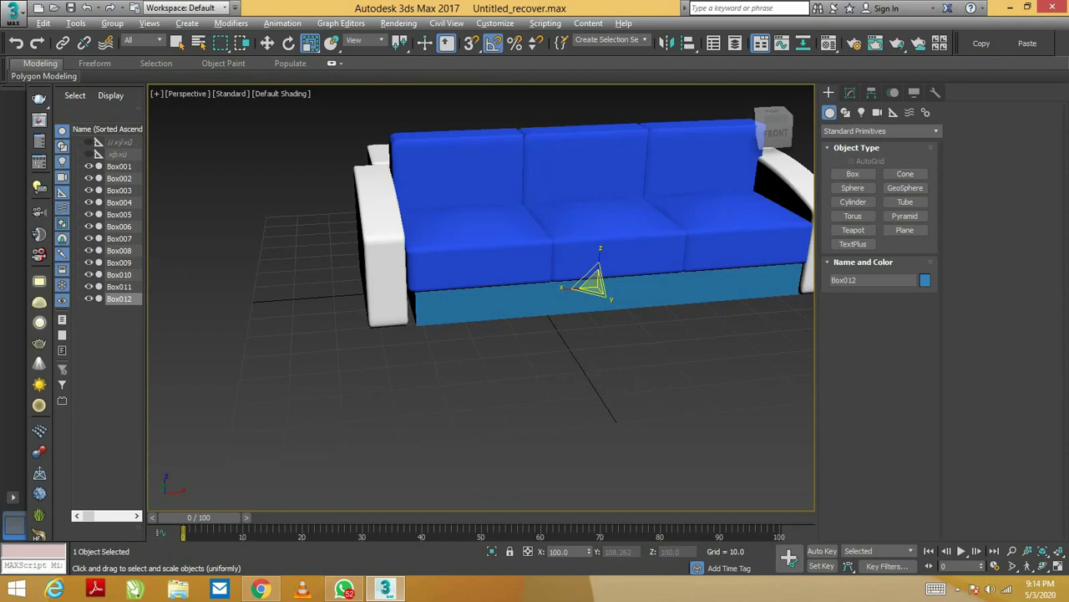
pyautogui.scroll(3, 585, 280)
pyautogui.moveTo(556, 267); pyautogui.dragTo(567, 272)
pyautogui.press('w')
# - Pan and orbit around the sofa to check how the resized base box fits
pyautogui.scroll(-2, 573, 339)
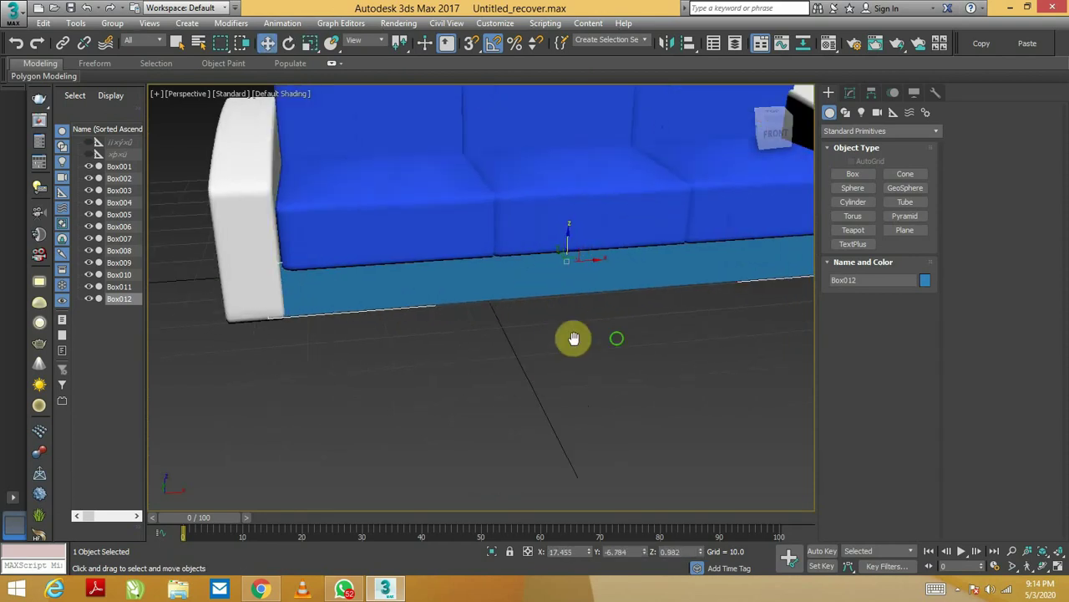
pyautogui.moveTo(573, 339); pyautogui.dragTo(504, 320, button='middle')
pyautogui.scroll(-3, 509, 342)
pyautogui.keyDown('alt'); pyautogui.moveTo(464, 278); pyautogui.dragTo(510, 298, button='middle'); pyautogui.keyUp('alt')
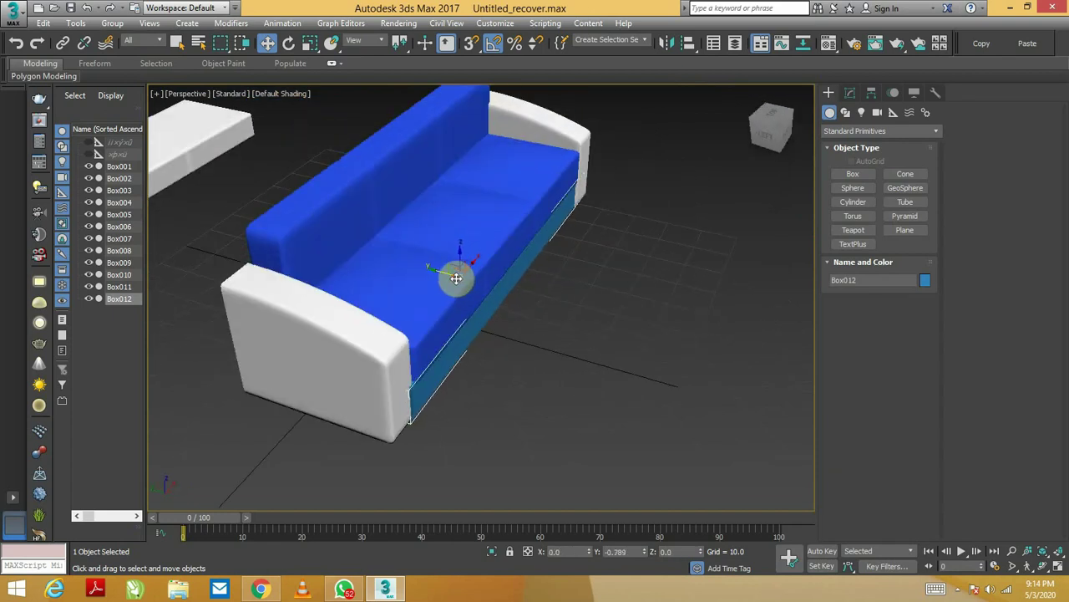
pyautogui.click(578, 365)
pyautogui.keyDown('alt'); pyautogui.moveTo(578, 364); pyautogui.dragTo(484, 371, button='middle'); pyautogui.keyUp('alt')
pyautogui.click(346, 354)
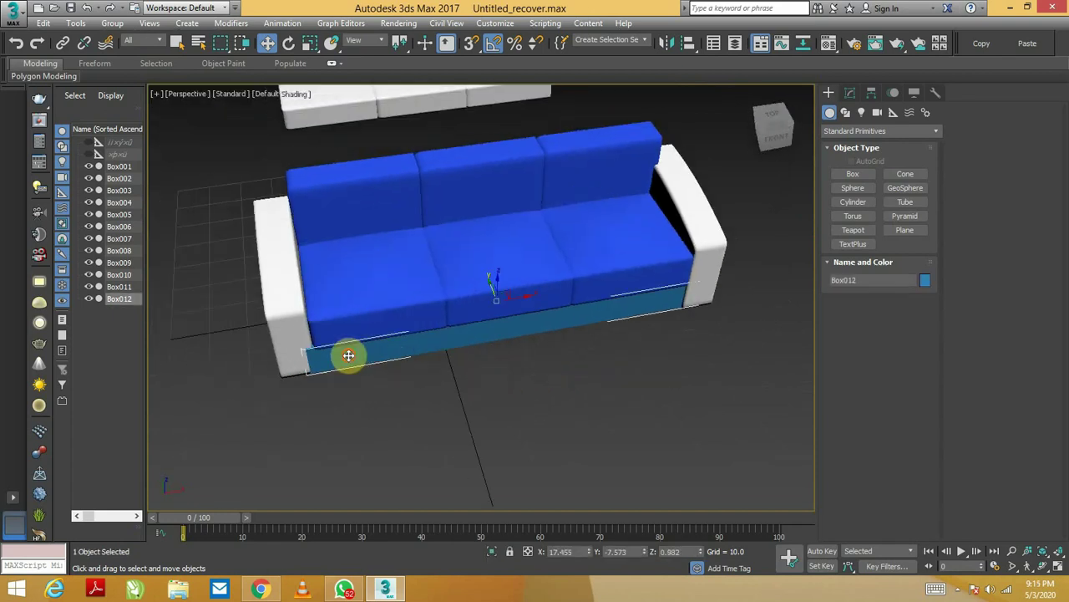
pyautogui.click(521, 382)
pyautogui.moveTo(521, 382)
pyautogui.keyDown('alt'); pyautogui.mouseDown(button='middle')
pyautogui.moveTo(507, 325)
pyautogui.moveTo(520, 320)
pyautogui.moveTo(524, 371)
pyautogui.mouseUp(button='middle'); pyautogui.keyUp('alt')
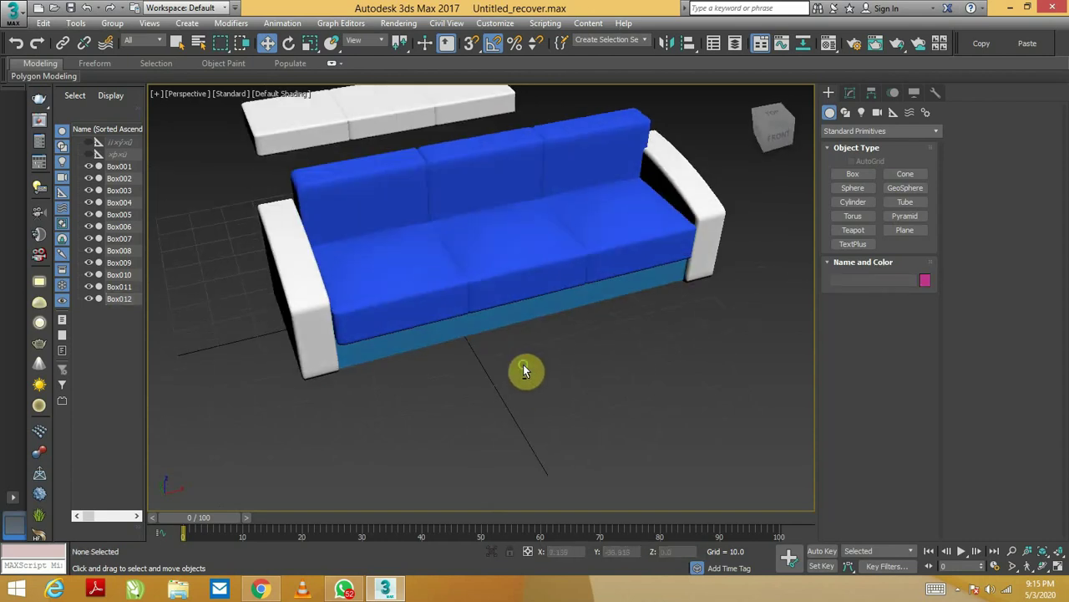
# - Apply the white slot 01 material to Box012
pyautogui.click(490, 318)
pyautogui.press('End')
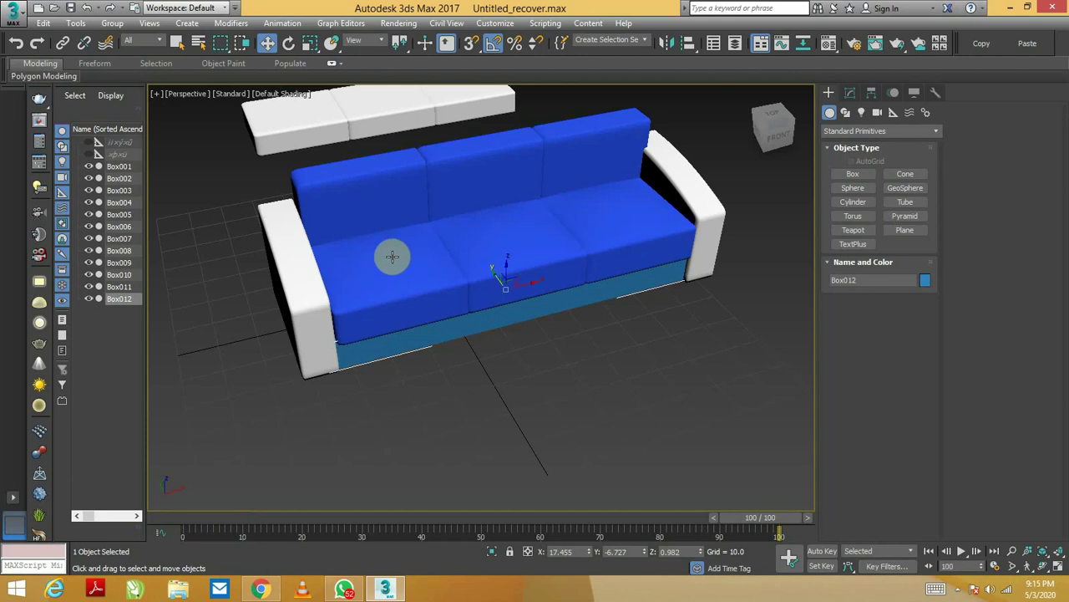
pyautogui.press('m')
pyautogui.moveTo(74, 67); pyautogui.dragTo(440, 327)
# - Region-select the leftover white base pieces behind the sofa and delete them
pyautogui.click(535, 391)
pyautogui.scroll(-3, 582, 383)
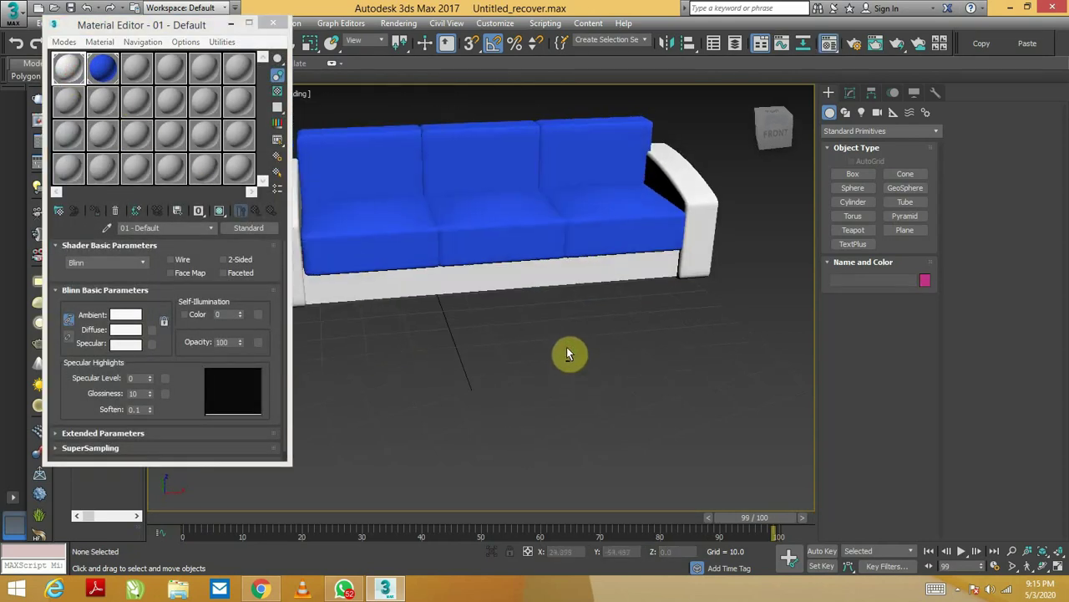
pyautogui.scroll(-2, 568, 354)
pyautogui.moveTo(576, 363)
pyautogui.keyDown('alt'); pyautogui.mouseDown(button='middle')
pyautogui.moveTo(751, 389)
pyautogui.moveTo(460, 258)
pyautogui.moveTo(378, 193)
pyautogui.mouseUp(button='middle'); pyautogui.keyUp('alt')
pyautogui.moveTo(549, 378); pyautogui.dragTo(552, 373)
pyautogui.press('Delete')
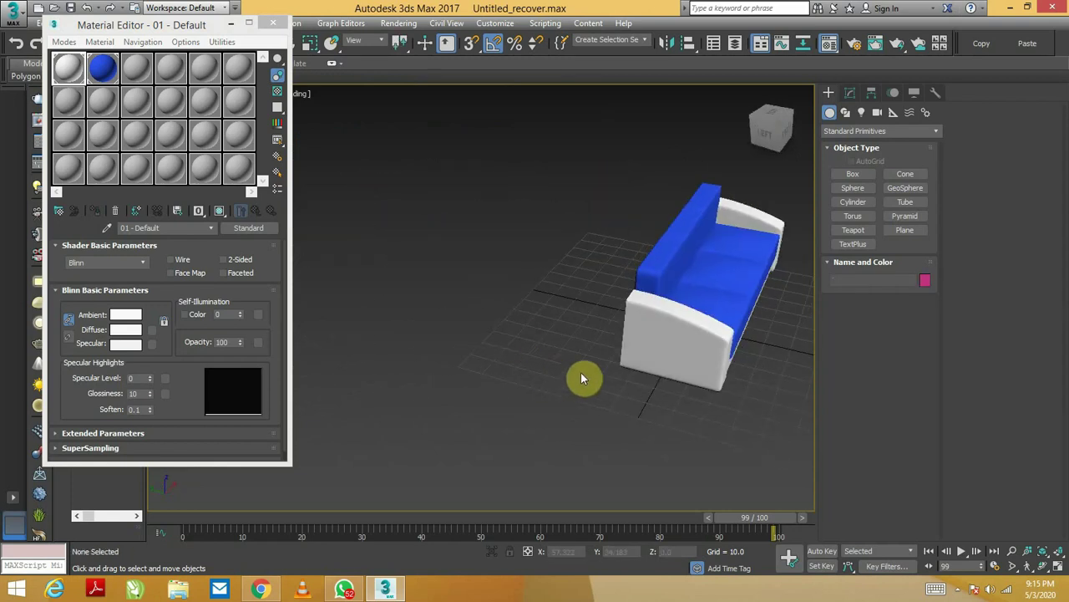
# - Switch to the Front view and zoom to frame the finished sofa
pyautogui.keyDown('alt'); pyautogui.moveTo(581, 372); pyautogui.dragTo(516, 371, button='middle'); pyautogui.keyUp('alt')
pyautogui.press('f')
pyautogui.scroll(3, 597, 373)
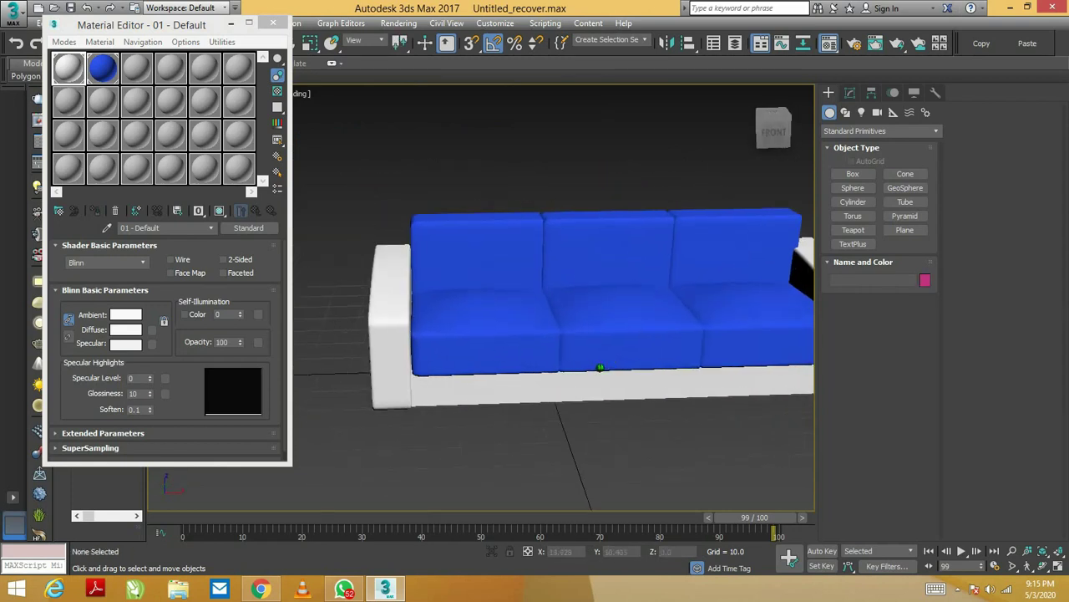
pyautogui.scroll(2, 545, 310)
pyautogui.scroll(-1, 544, 311)
pyautogui.scroll(-3, 560, 330)
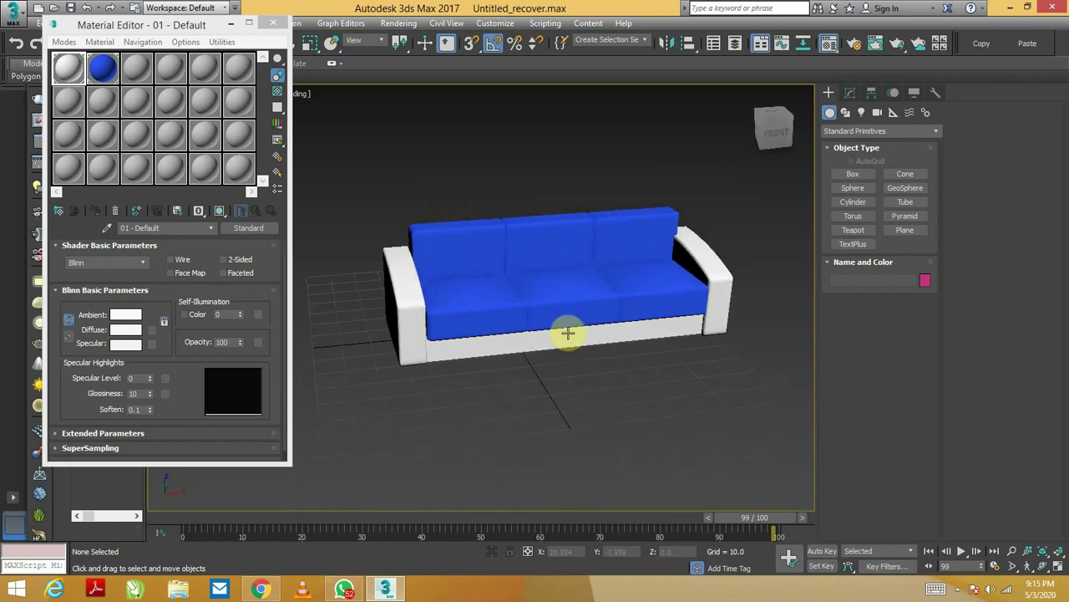